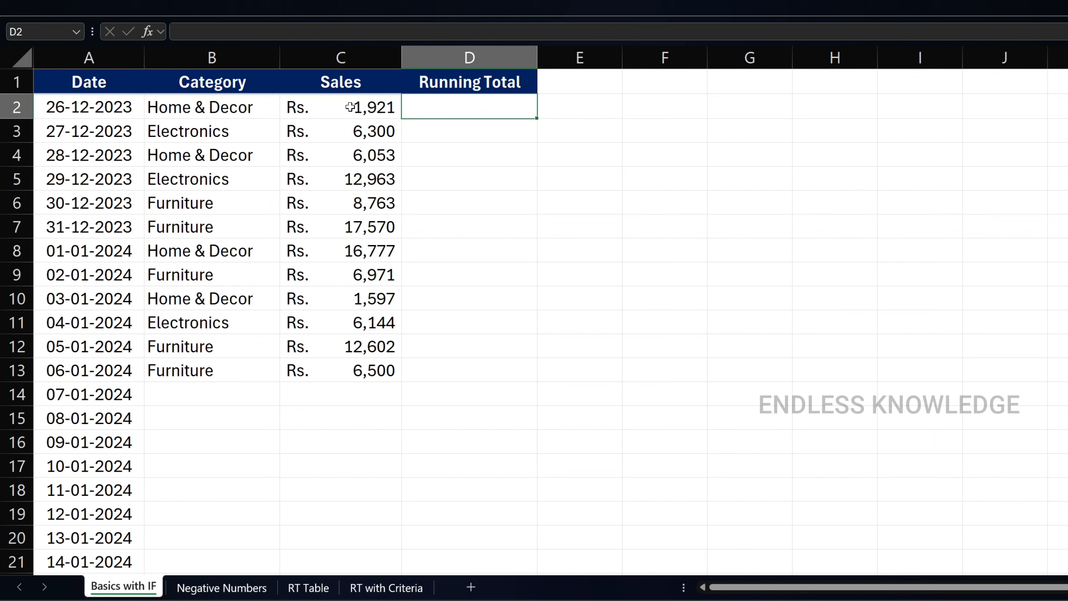
- Enter the formula =SUM($C$2:C2) in cell D2 as the first running total of the Sales column
{"action": "left_click_drag", "start_coordinate": [479, 110], "coordinate": [448, 435]}
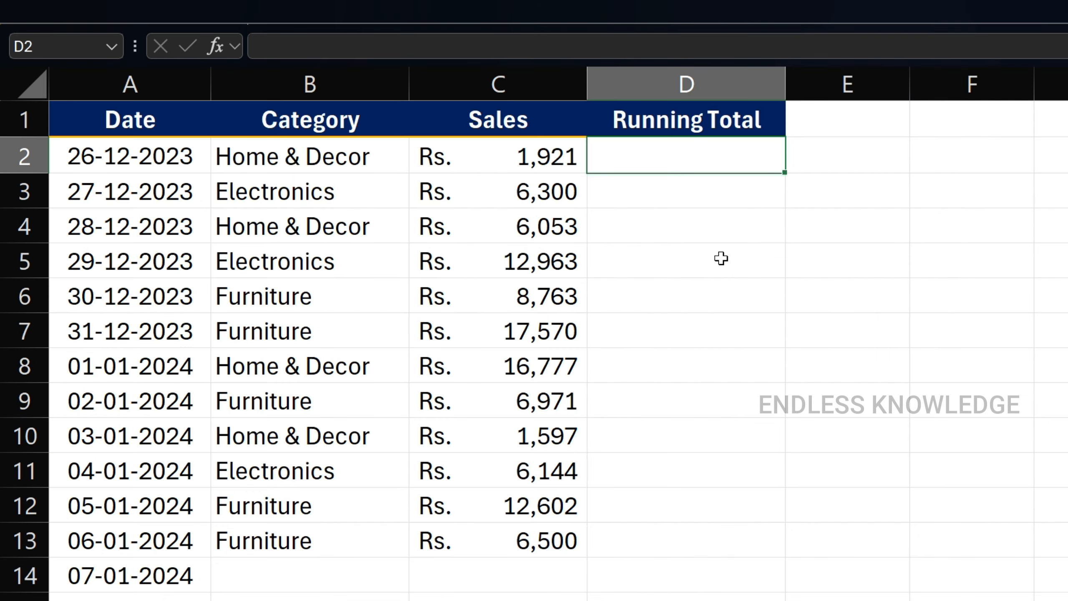
{"action": "type", "text": "=sum"}
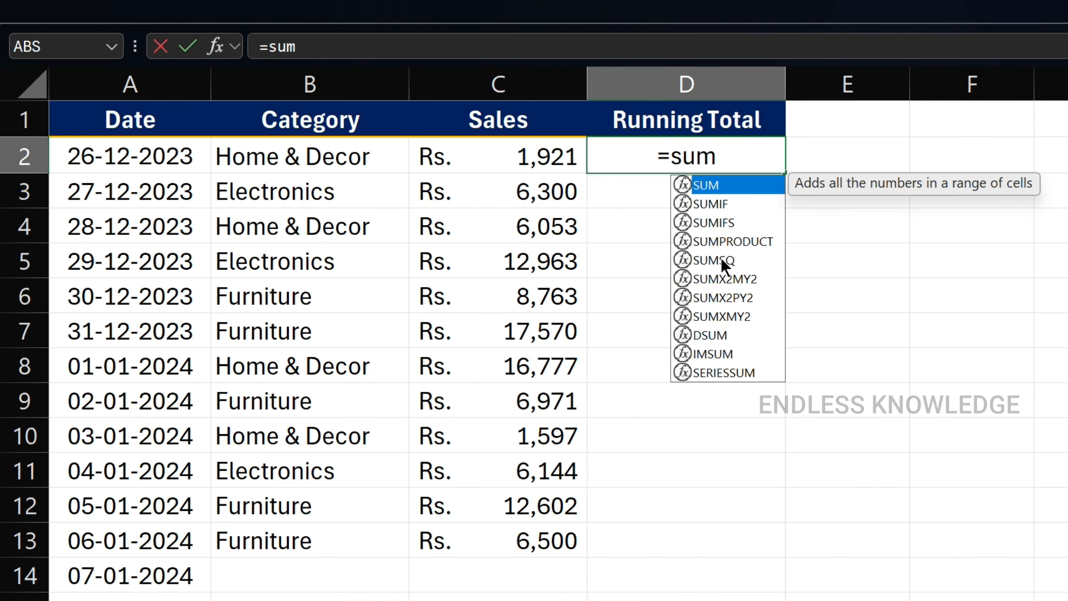
{"action": "key", "text": "Tab"}
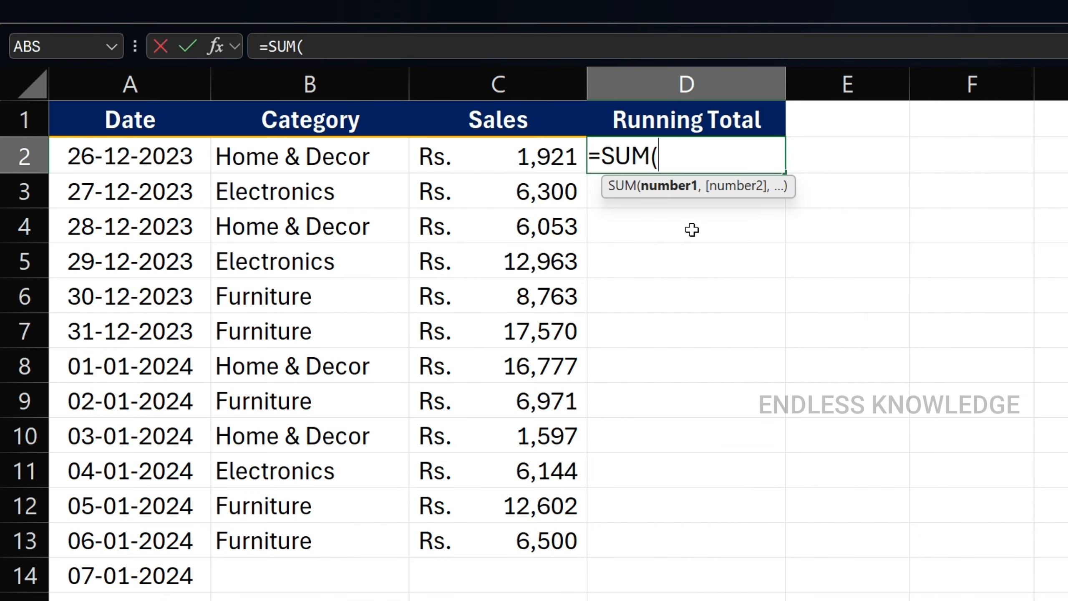
{"action": "left_click", "coordinate": [516, 156]}
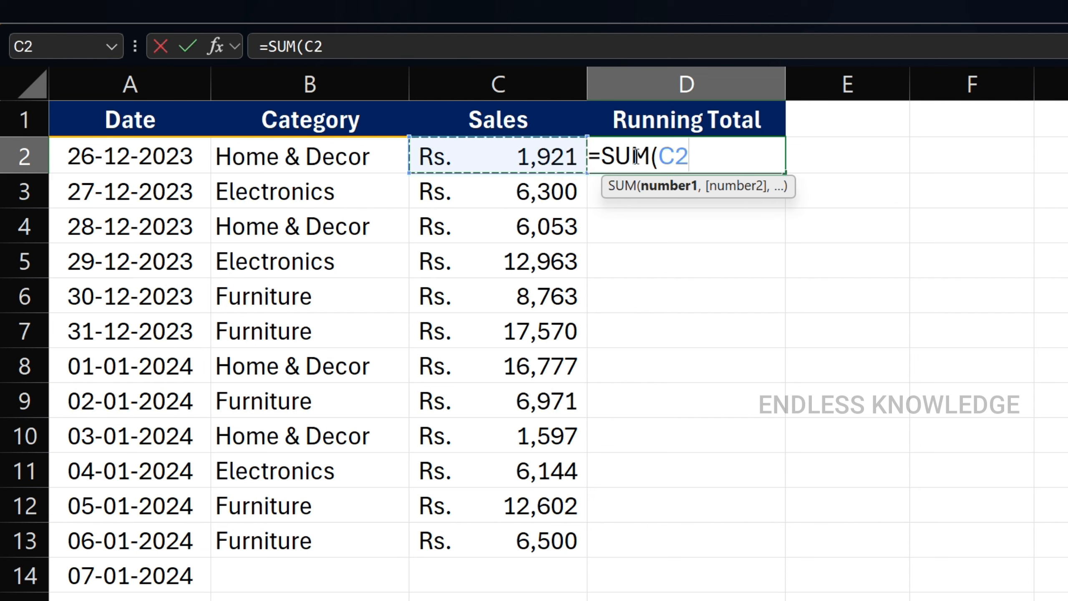
{"action": "double_click", "coordinate": [675, 153]}
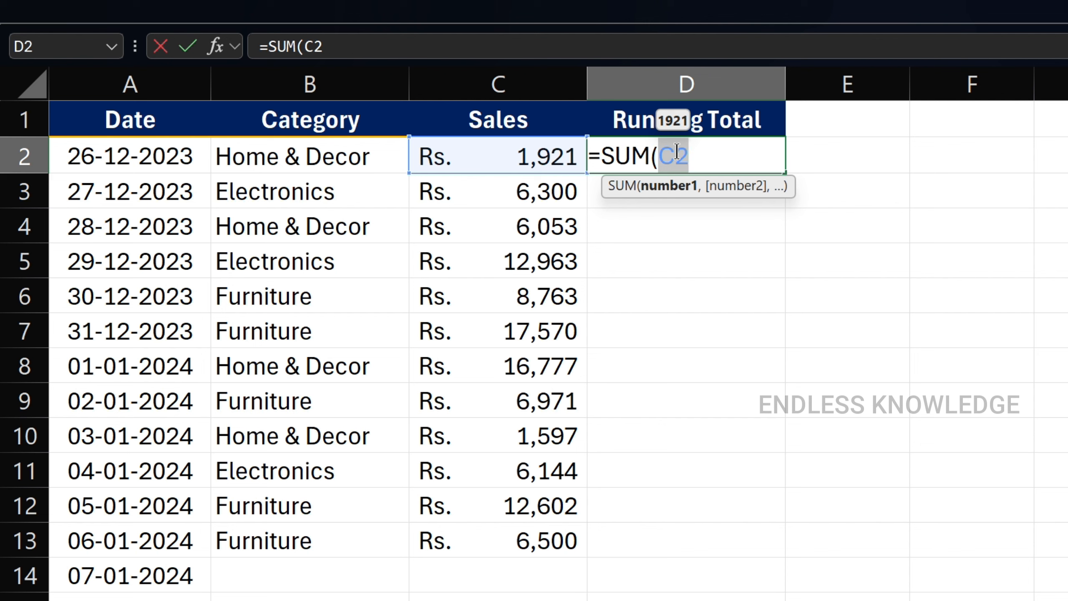
{"action": "key", "text": "F4"}
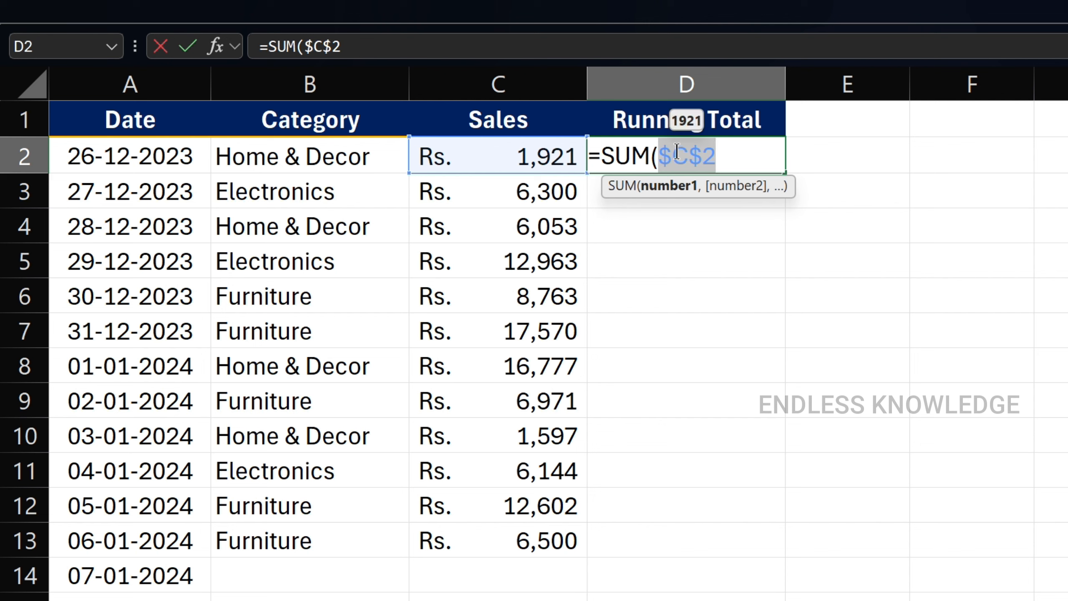
{"action": "left_click", "coordinate": [733, 151]}
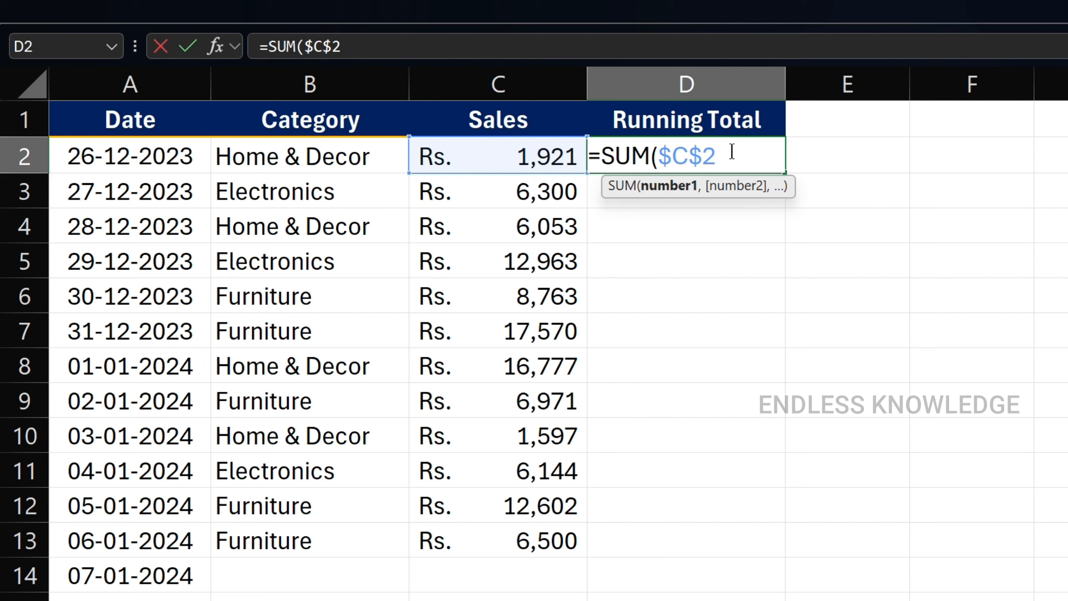
{"action": "type", "text": ":"}
{"action": "left_click", "coordinate": [529, 162]}
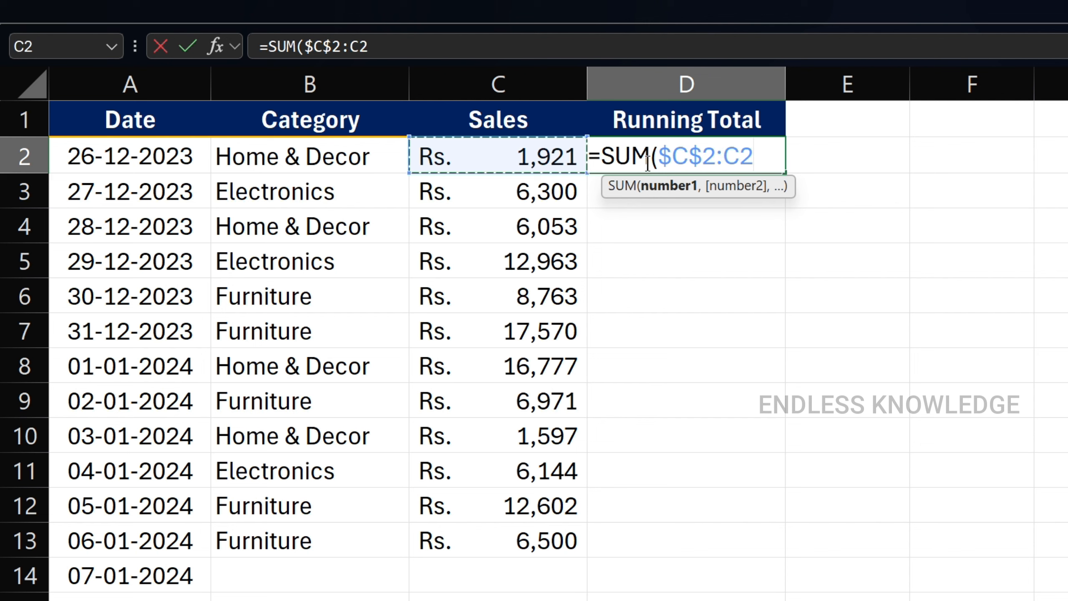
{"action": "double_click", "coordinate": [748, 157]}
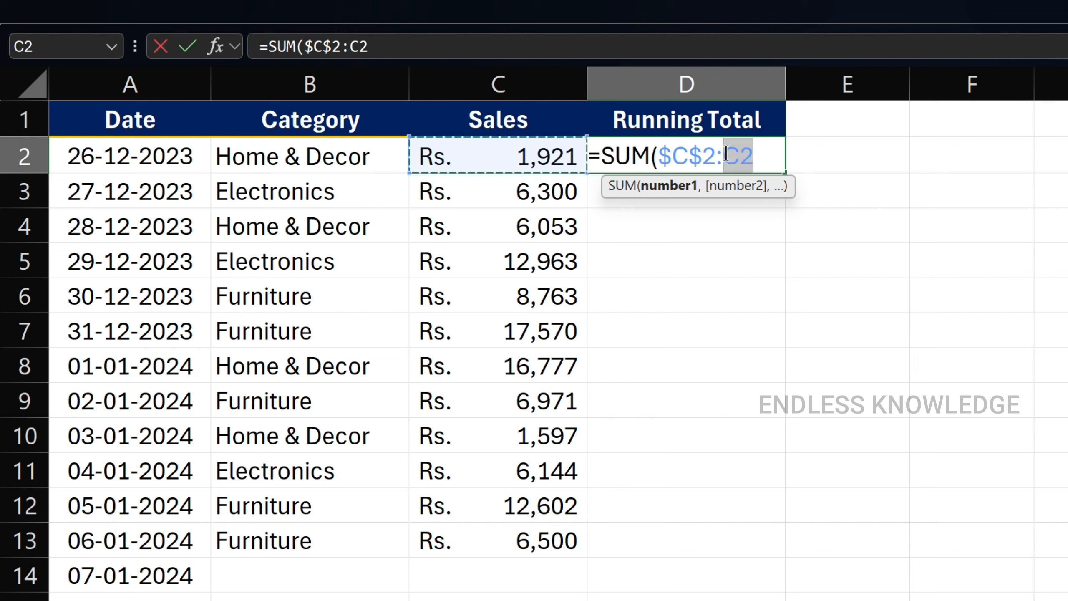
{"action": "left_click", "coordinate": [766, 160]}
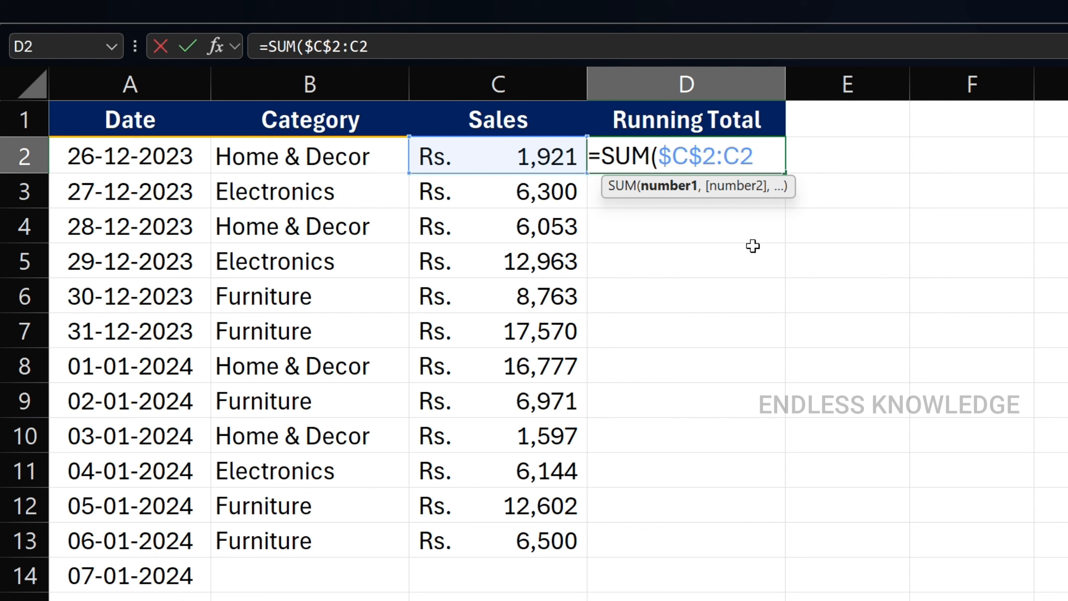
{"action": "type", "text": ")"}
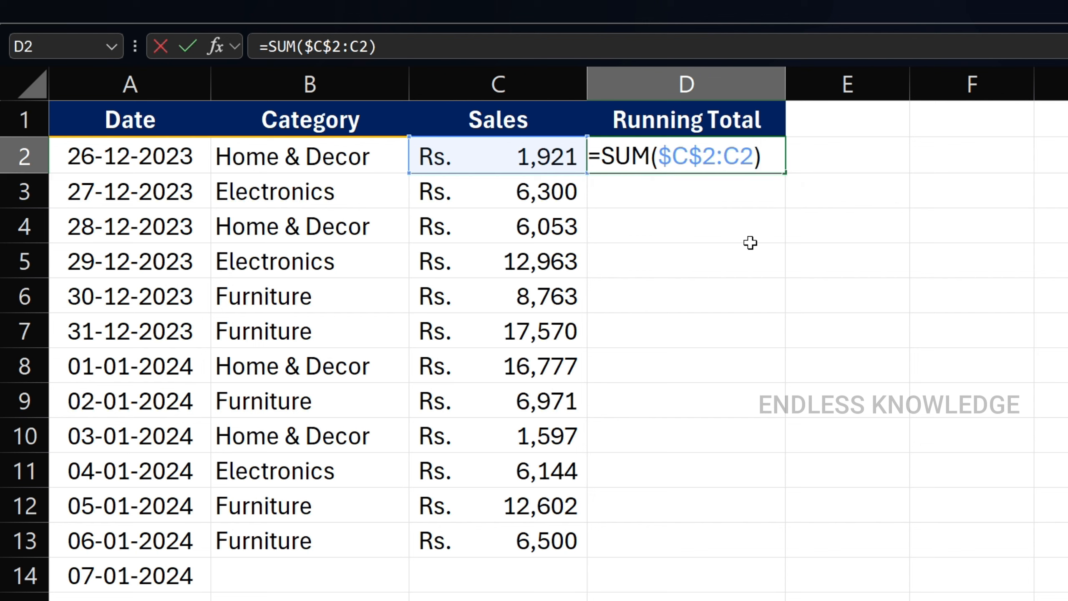
{"action": "key", "text": "Return"}
- Copy the D2 formula into D3 as a trial, check its expanding range, and clear D3
{"action": "left_click_drag", "start_coordinate": [108, 145], "coordinate": [634, 168]}
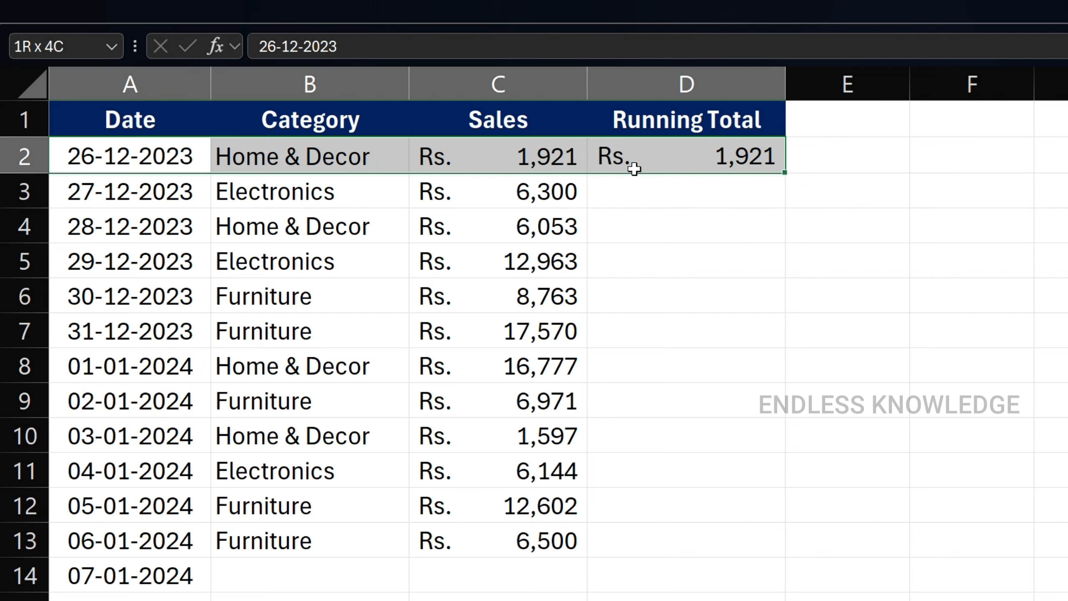
{"action": "left_click", "coordinate": [495, 195]}
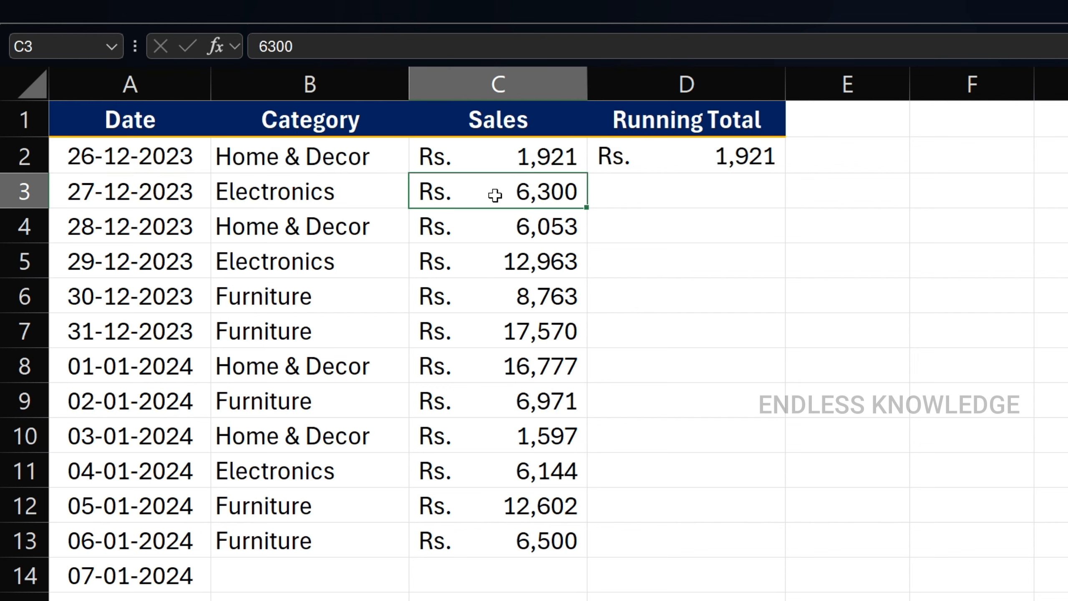
{"action": "left_click", "coordinate": [752, 153]}
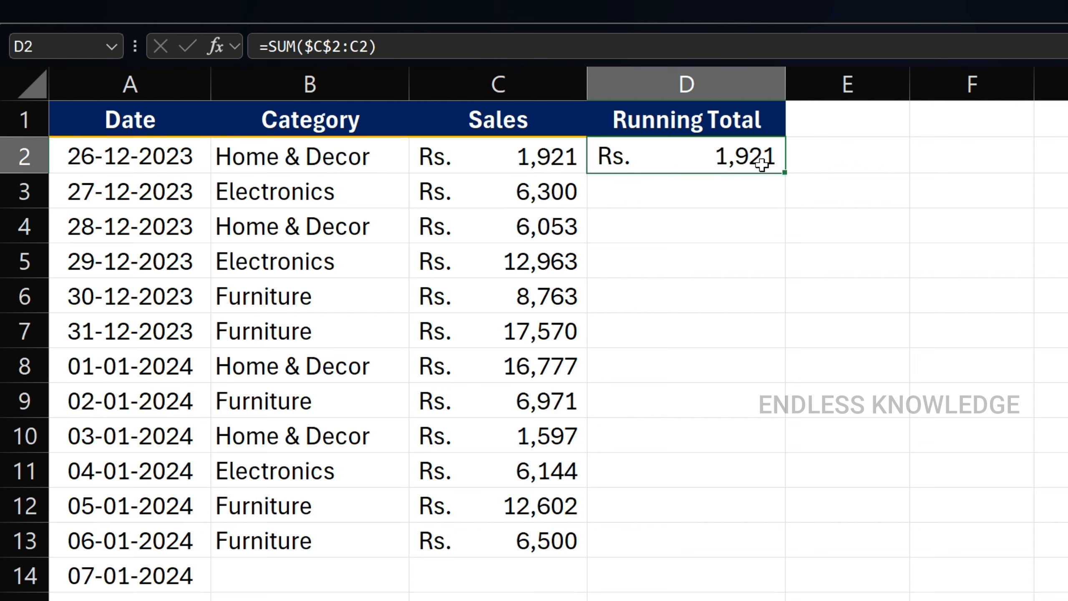
{"action": "left_click_drag", "start_coordinate": [786, 175], "coordinate": [781, 204]}
{"action": "left_click", "coordinate": [681, 205]}
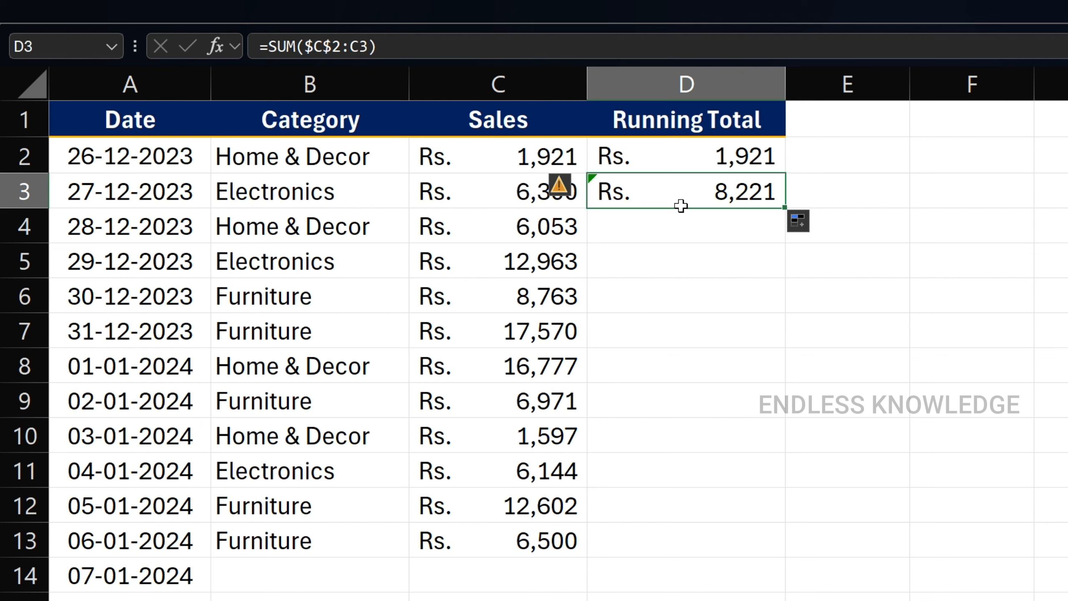
{"action": "key", "text": "Down"}
{"action": "left_click_drag", "start_coordinate": [552, 159], "coordinate": [529, 600]}
{"action": "left_click", "coordinate": [706, 189]}
{"action": "key", "text": "Delete"}
- Fill the SUM formula from D2 down the Running Total column alongside all listed dates
{"action": "left_click", "coordinate": [723, 156]}
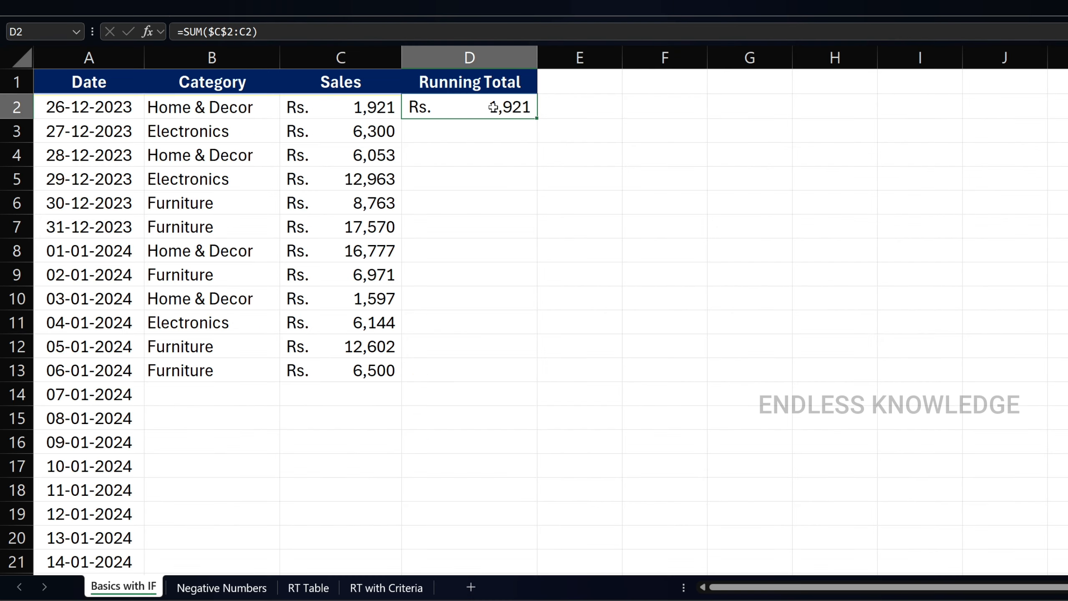
{"action": "double_click", "coordinate": [538, 119]}
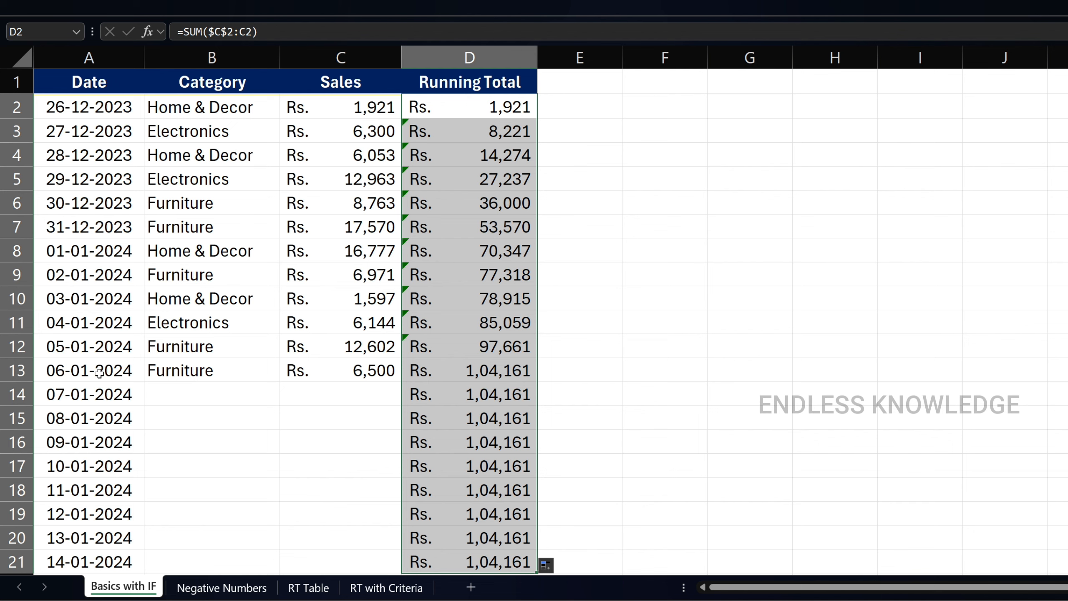
- Examine the running totals from row 13 down, comparing the rows without sales with their totals in D14:D21
{"action": "left_click_drag", "start_coordinate": [99, 373], "coordinate": [317, 372]}
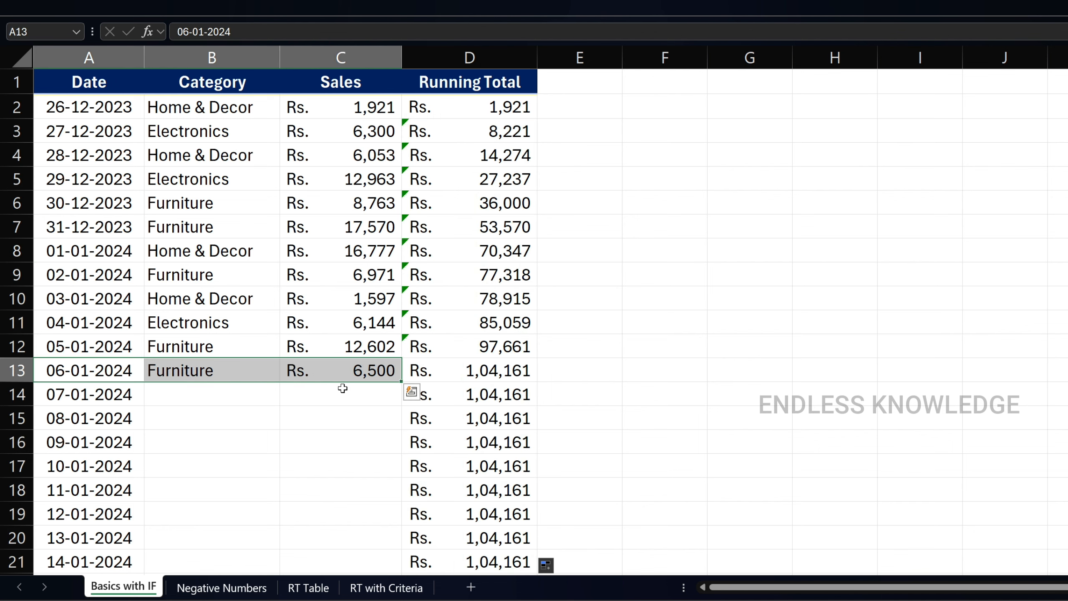
{"action": "left_click_drag", "start_coordinate": [185, 400], "coordinate": [342, 543]}
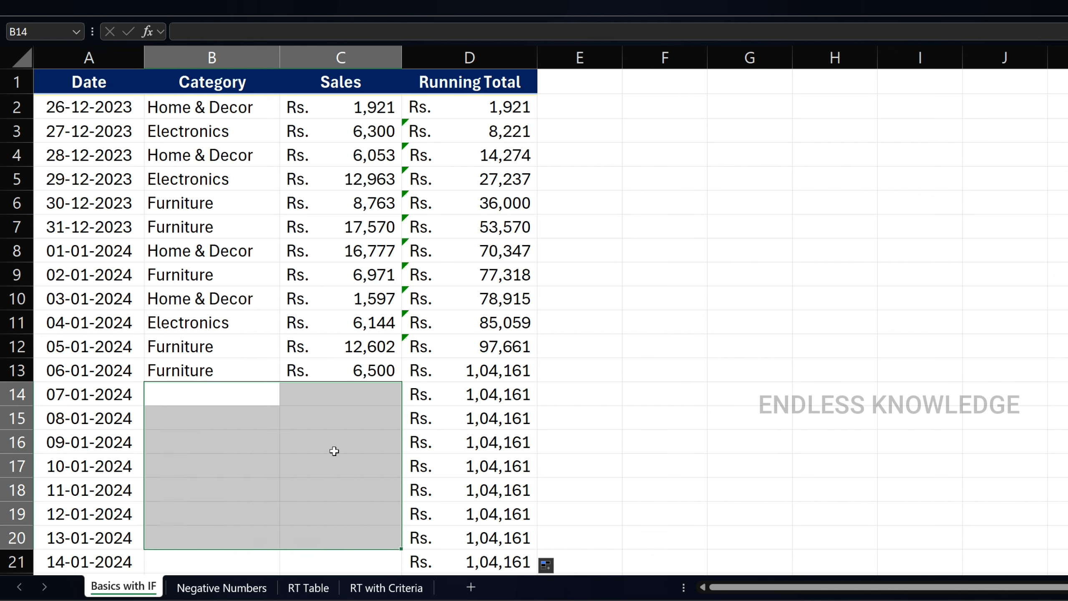
{"action": "left_click", "coordinate": [476, 394]}
{"action": "left_click_drag", "start_coordinate": [477, 394], "coordinate": [514, 558]}
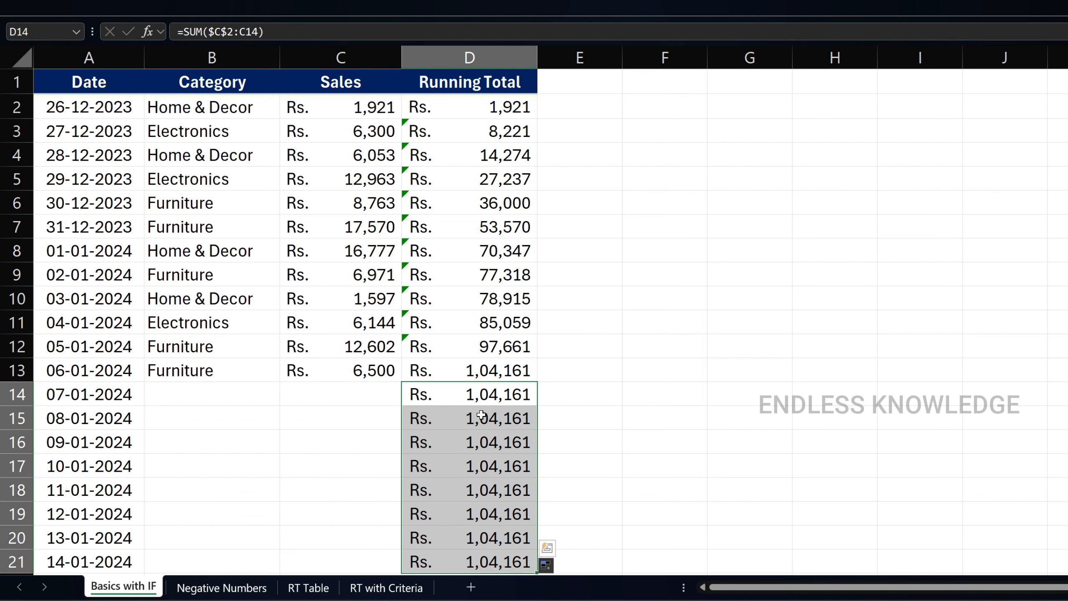
{"action": "left_click", "coordinate": [324, 402]}
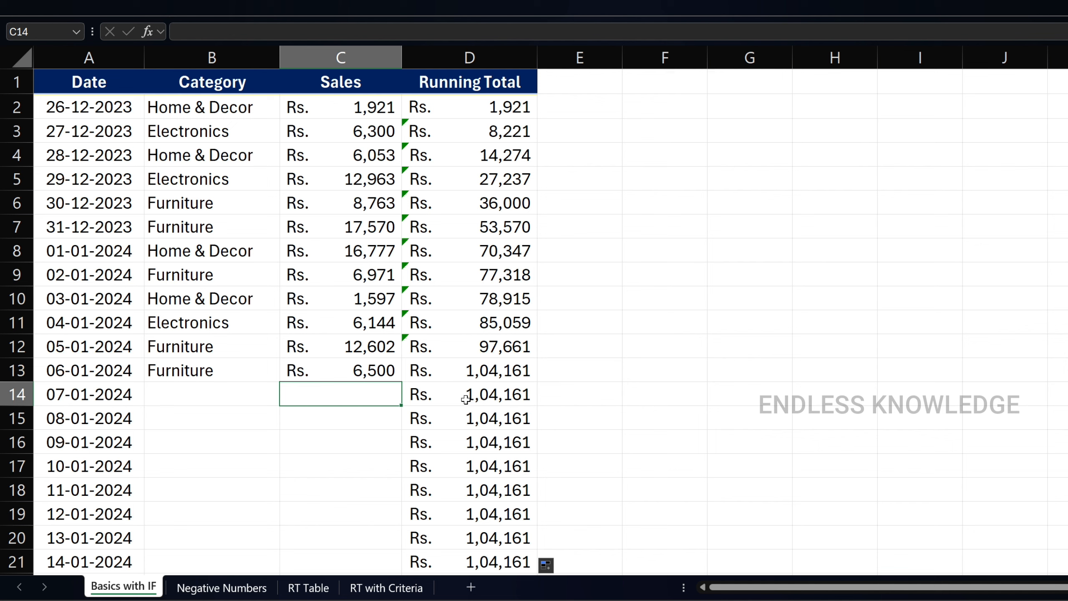
{"action": "left_click_drag", "start_coordinate": [350, 400], "coordinate": [353, 546]}
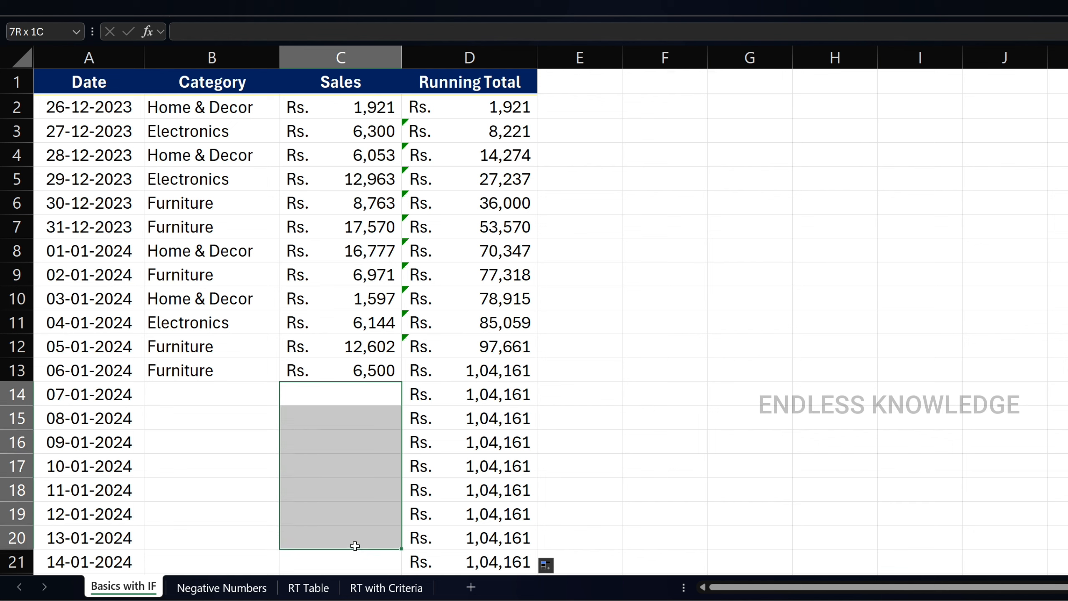
{"action": "left_click_drag", "start_coordinate": [468, 399], "coordinate": [468, 561]}
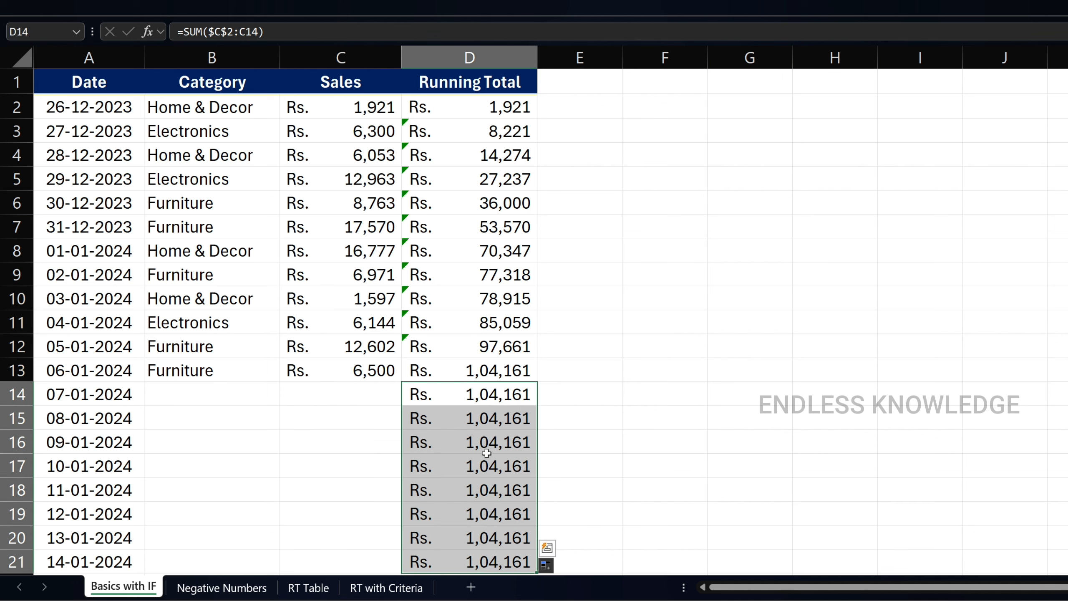
{"action": "left_click", "coordinate": [478, 394]}
- Change the formula in D2 to =IF(C2="","",SUM($C$2:C2)) so rows without sales stay blank
{"action": "left_click", "coordinate": [467, 107]}
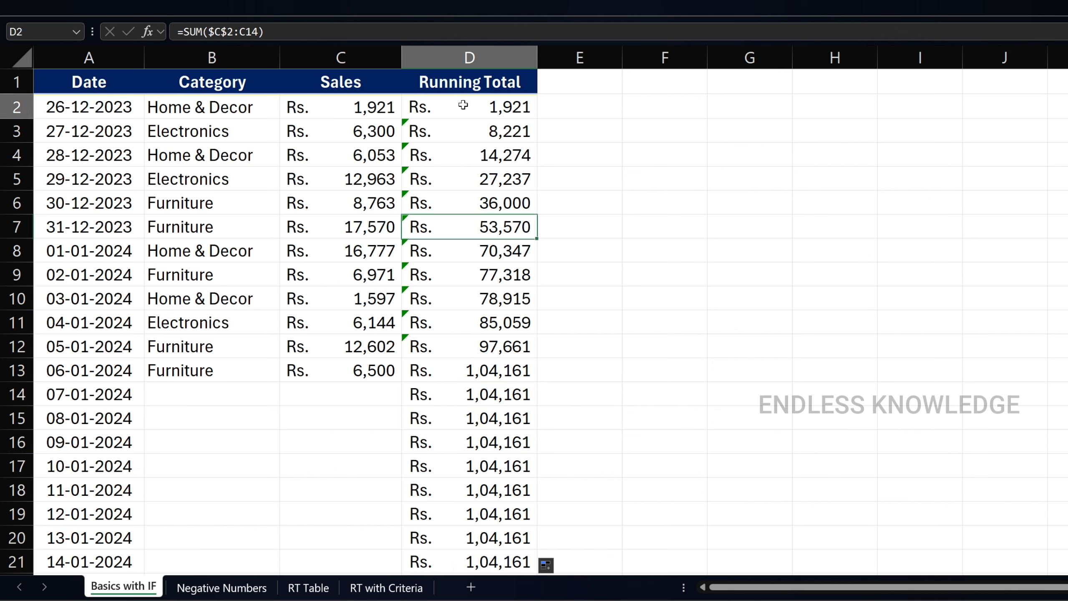
{"action": "double_click", "coordinate": [436, 107]}
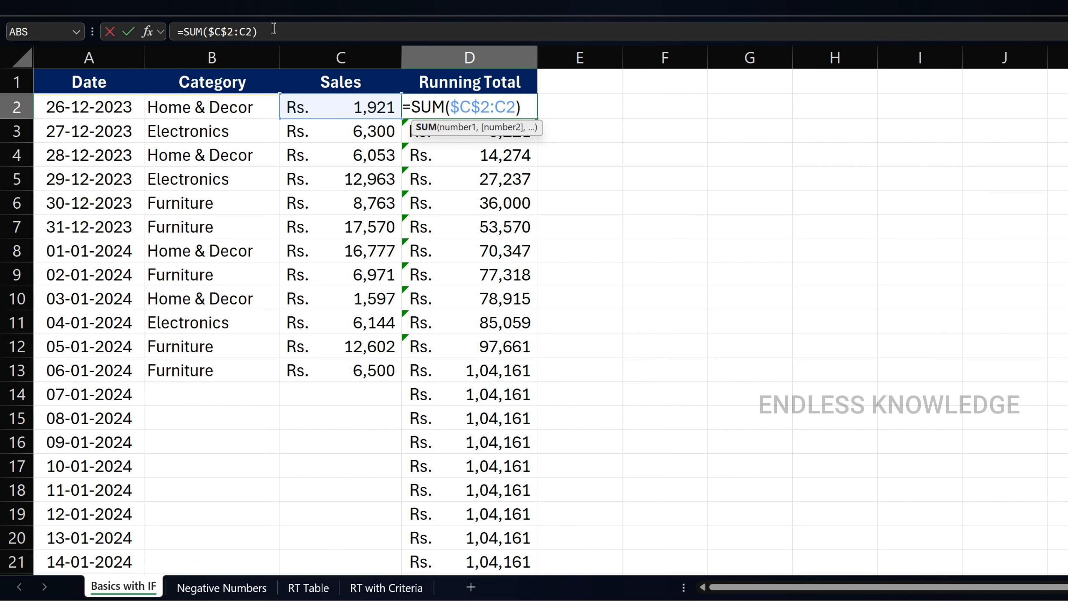
{"action": "key", "text": "Escape"}
{"action": "left_click", "coordinate": [179, 32]}
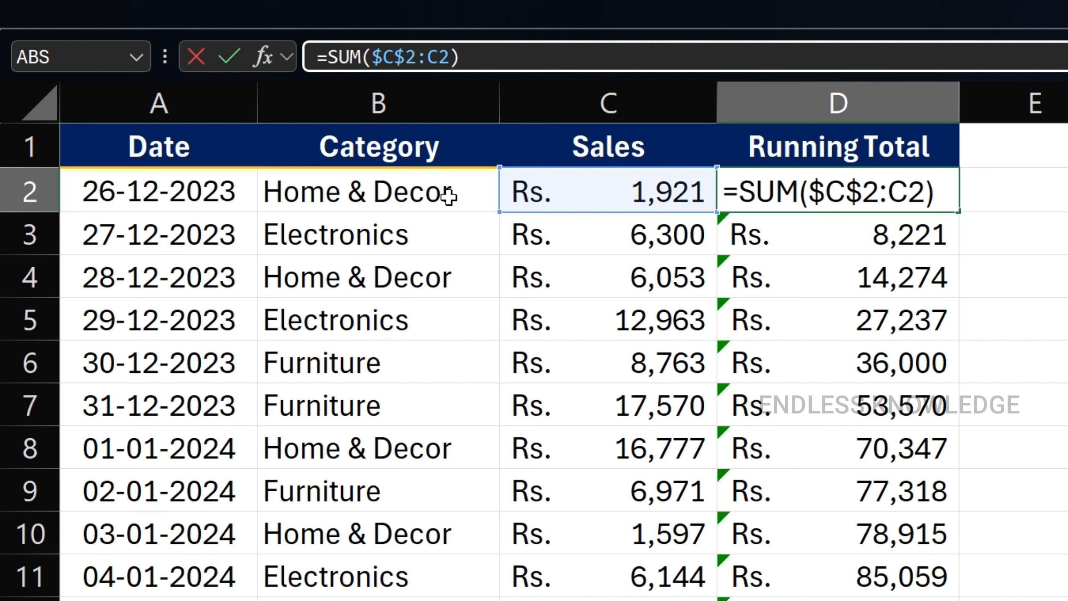
{"action": "type", "text": "if"}
{"action": "key", "text": "Tab"}
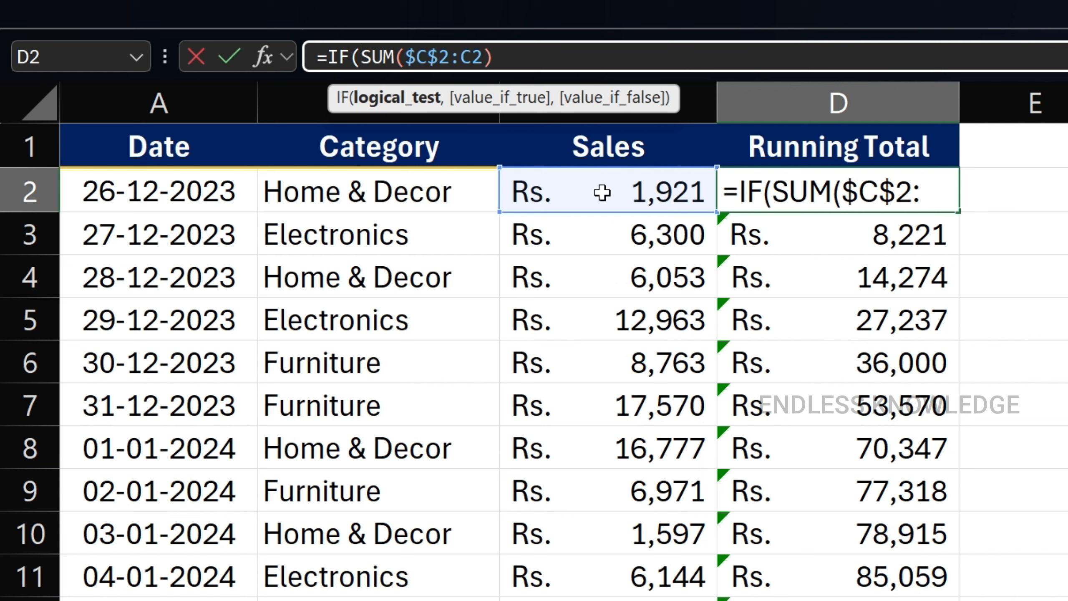
{"action": "left_click", "coordinate": [602, 193]}
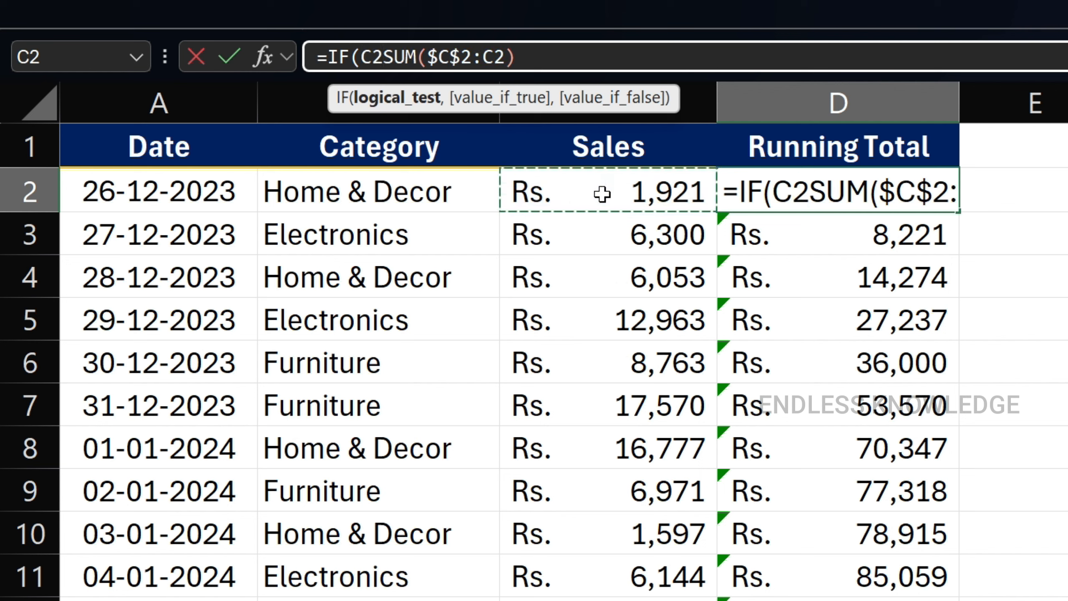
{"action": "type", "text": "=\"\""}
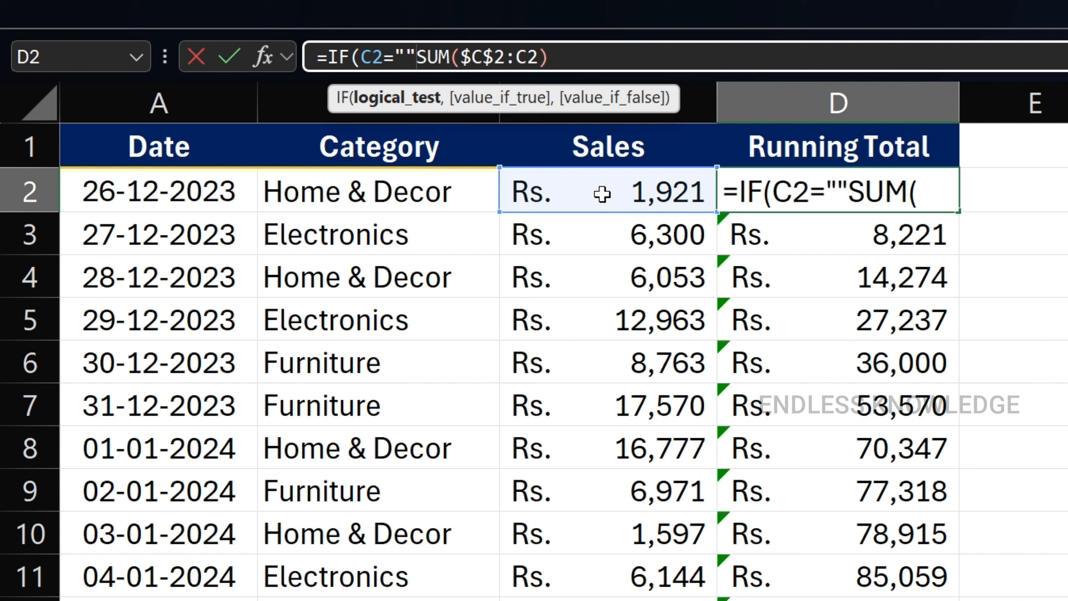
{"action": "type", "text": ","}
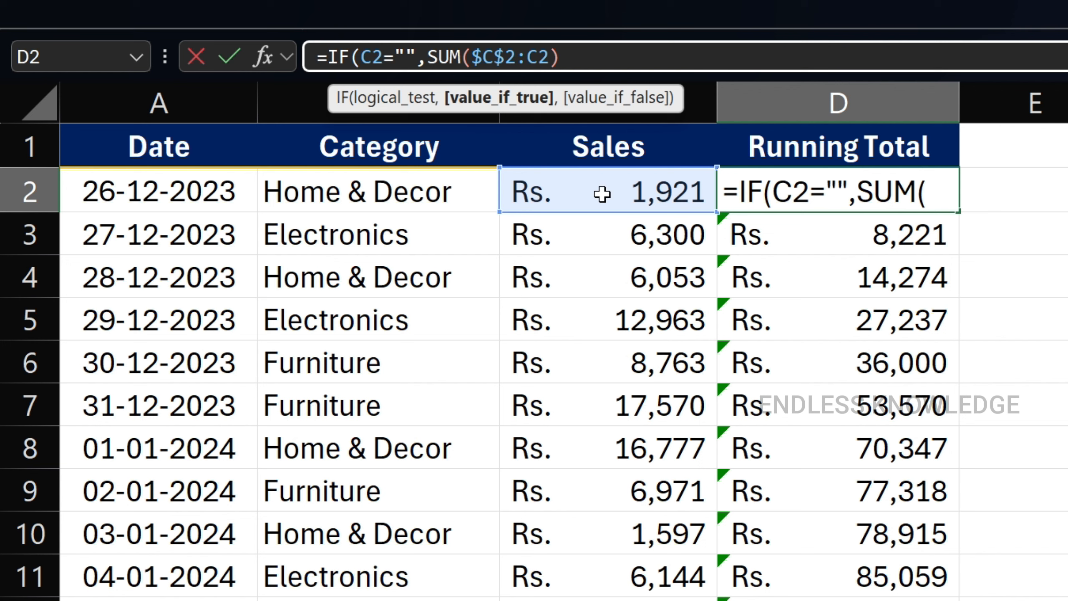
{"action": "type", "text": "\"\""}
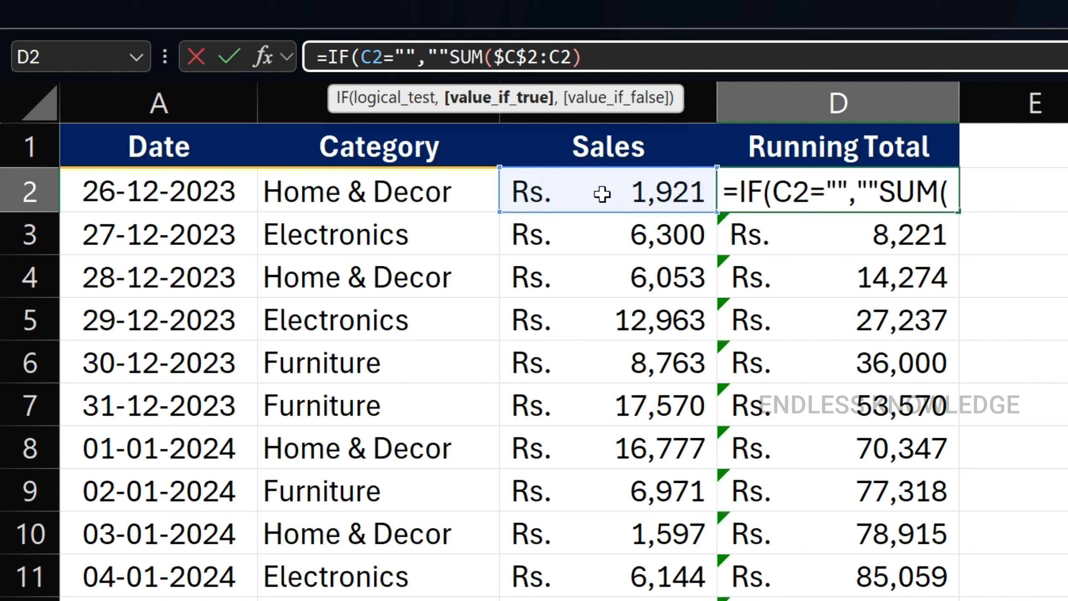
{"action": "type", "text": ","}
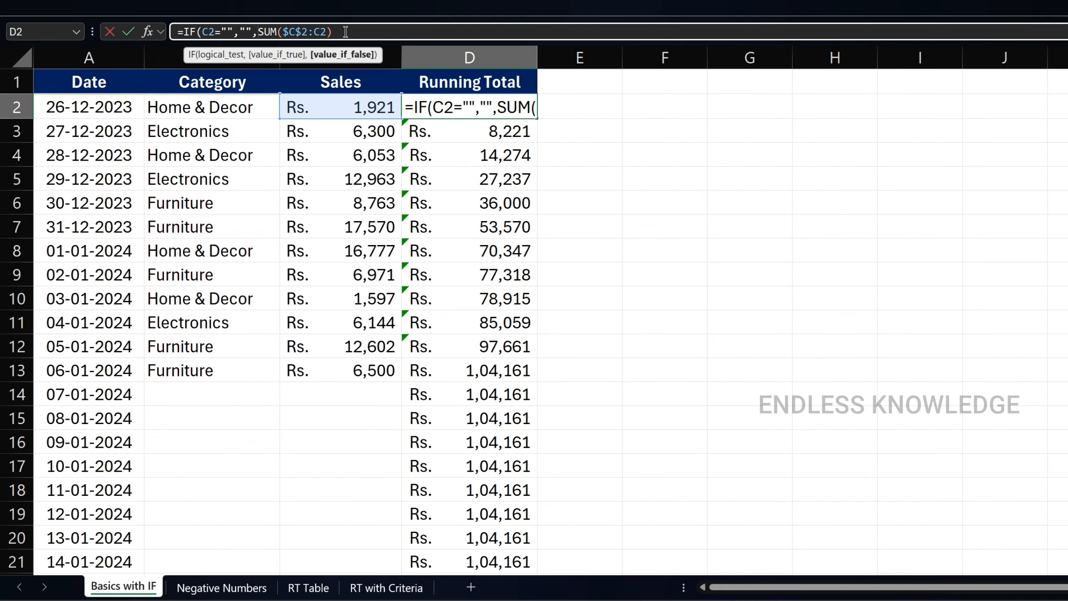
{"action": "left_click", "coordinate": [616, 55]}
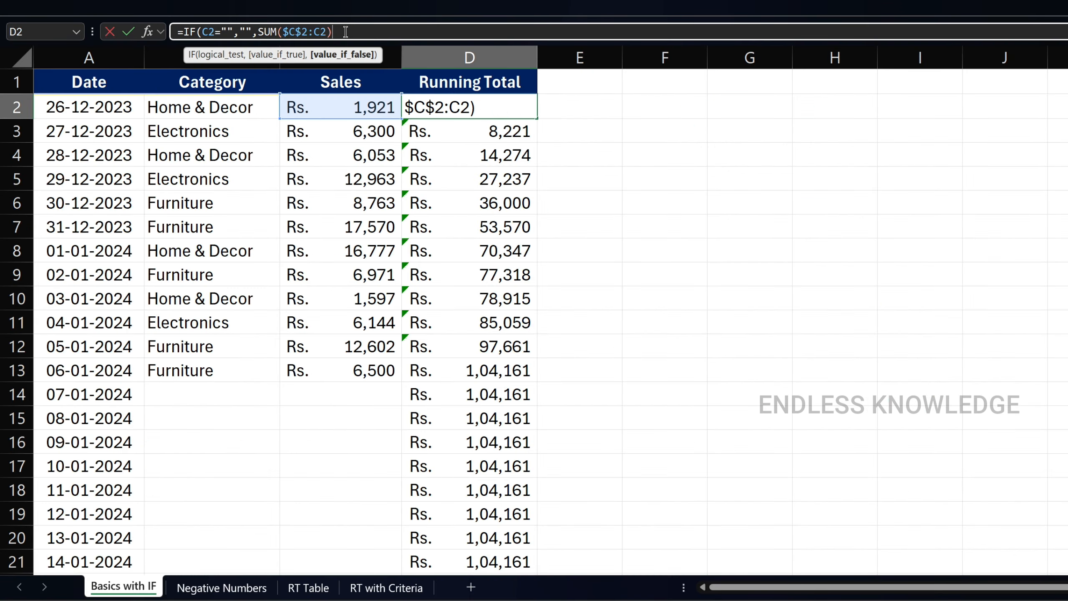
{"action": "type", "text": ")"}
{"action": "key", "text": "Return"}
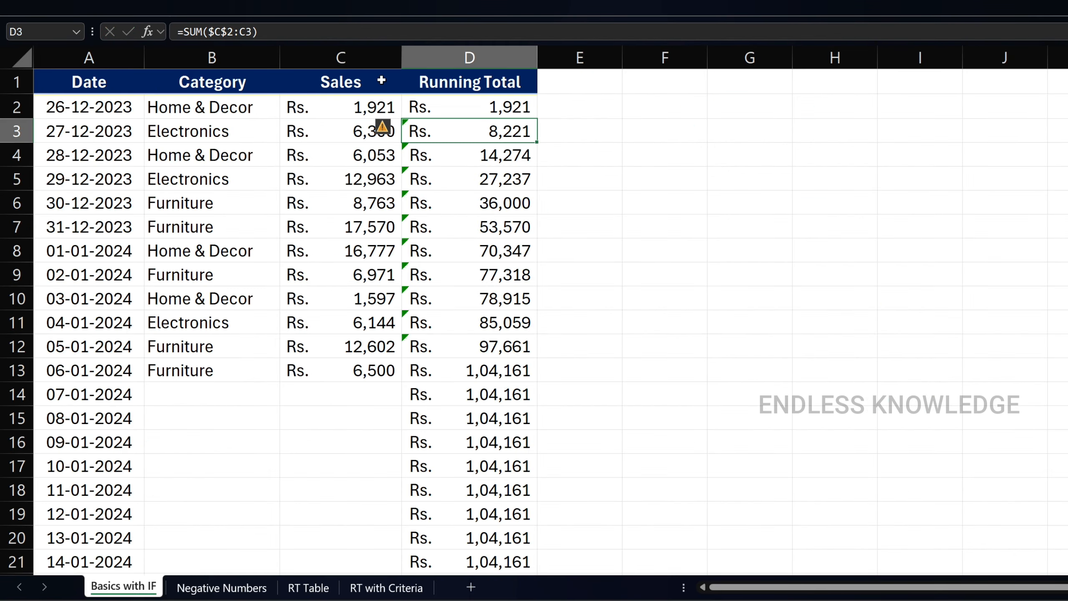
- Fill the IF formula from D2 down the Running Total column through row 21
{"action": "left_click", "coordinate": [524, 108]}
{"action": "double_click", "coordinate": [539, 116]}
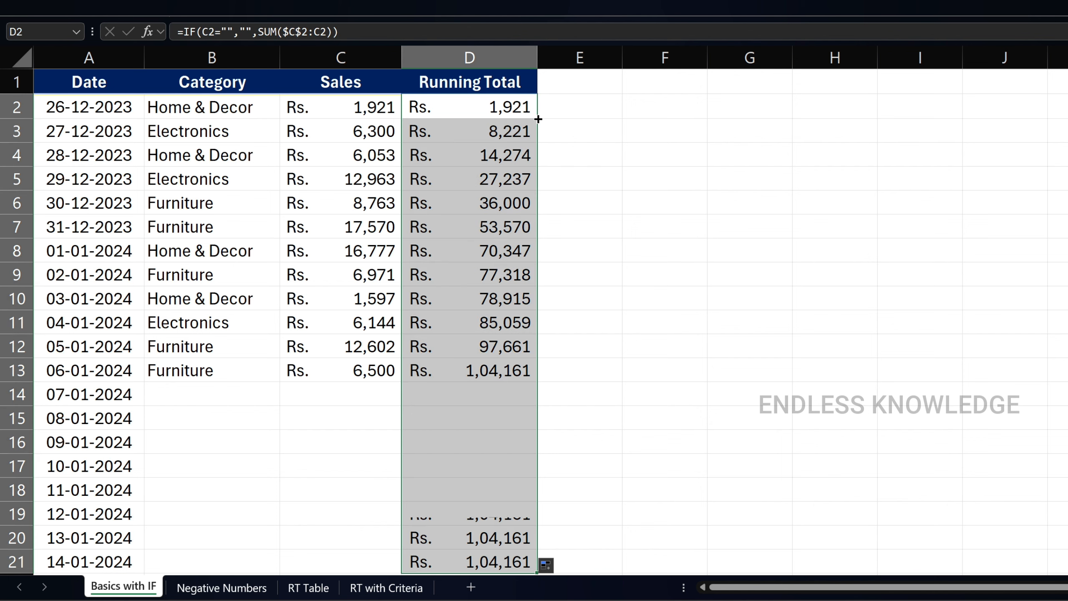
- Record an Electronics sale of 15000 for 07-01-2024 in row 14 and check its running total in D14
{"action": "left_click", "coordinate": [458, 399]}
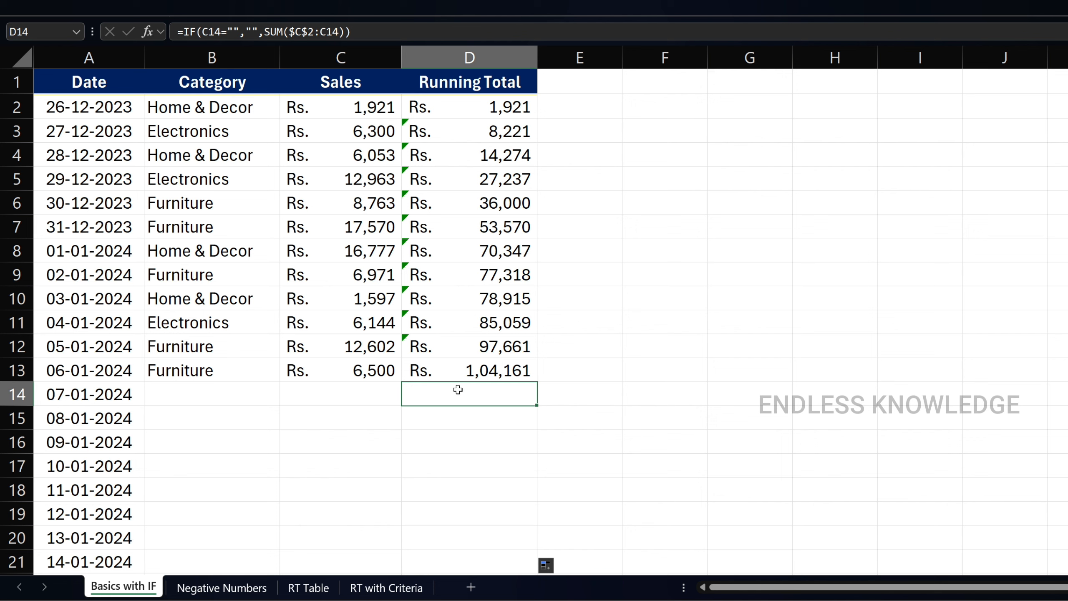
{"action": "left_click", "coordinate": [368, 393]}
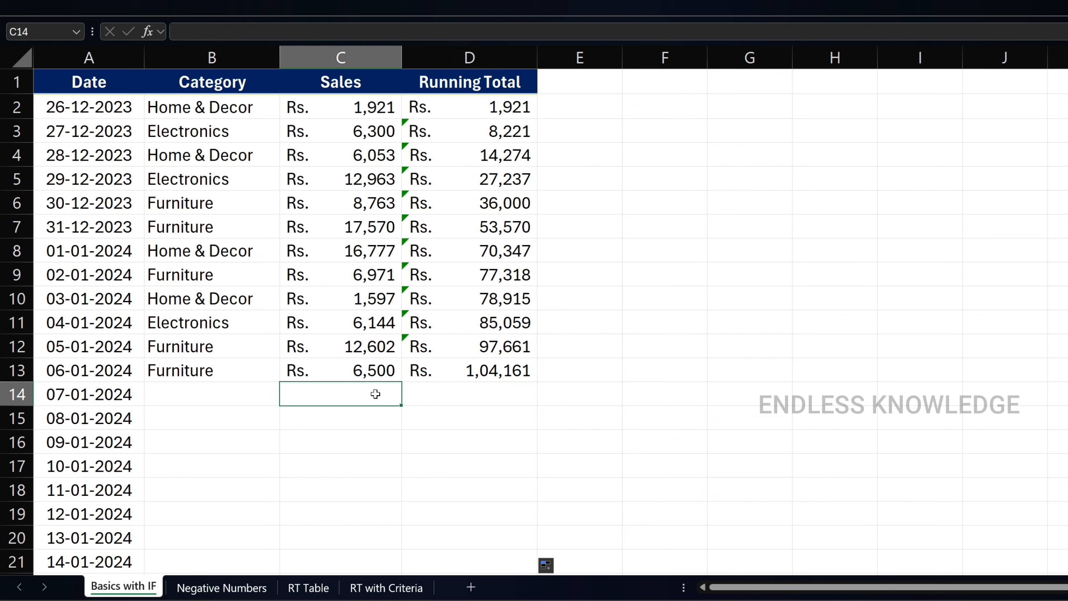
{"action": "left_click", "coordinate": [465, 397]}
{"action": "left_click", "coordinate": [231, 397]}
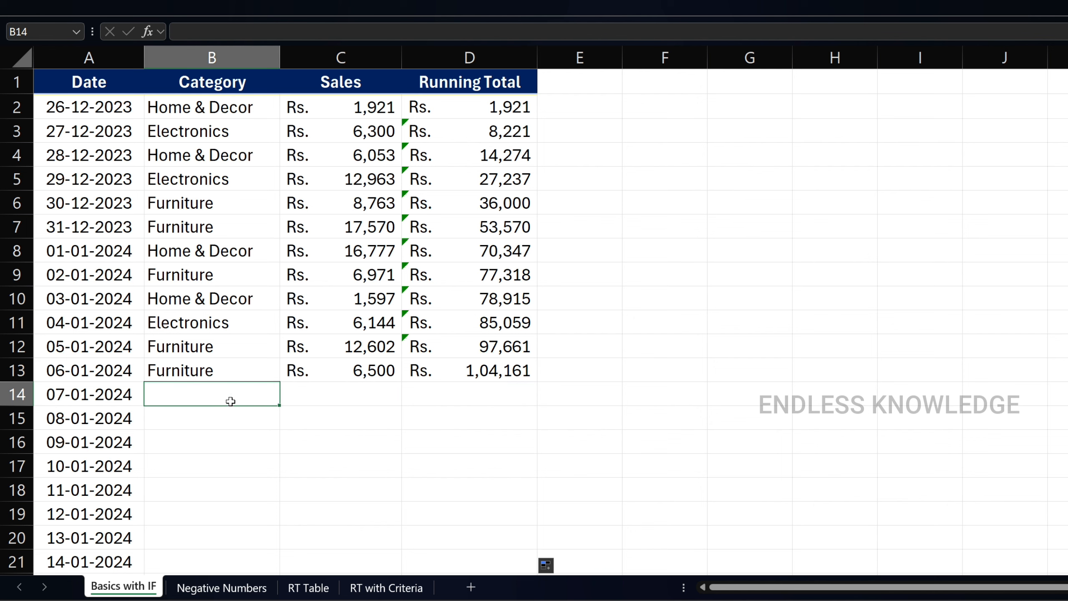
{"action": "type", "text": "Electronics"}
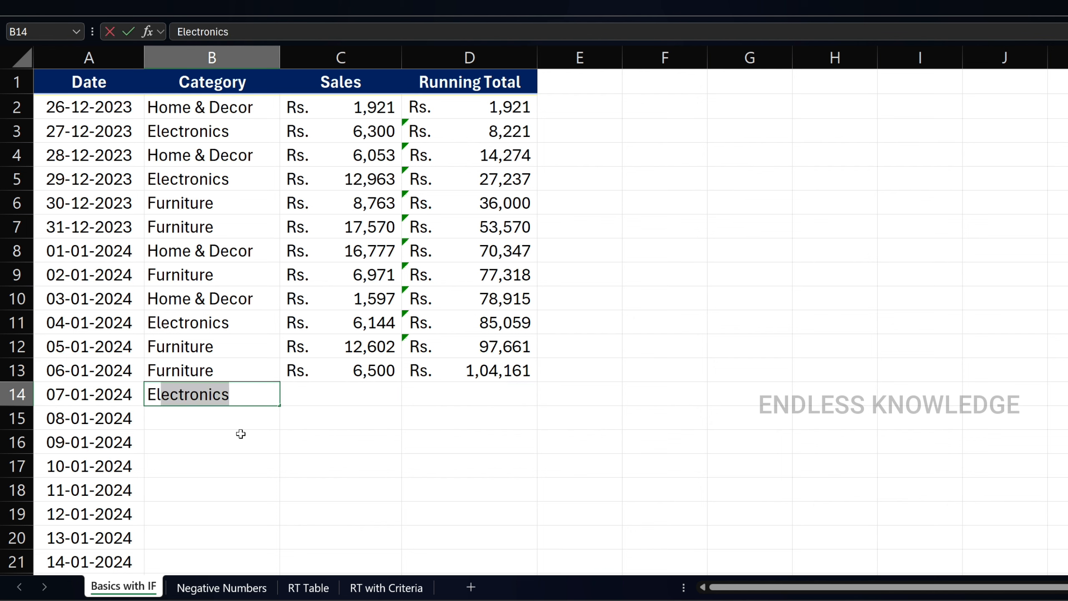
{"action": "key", "text": "Tab"}
{"action": "type", "text": "15000"}
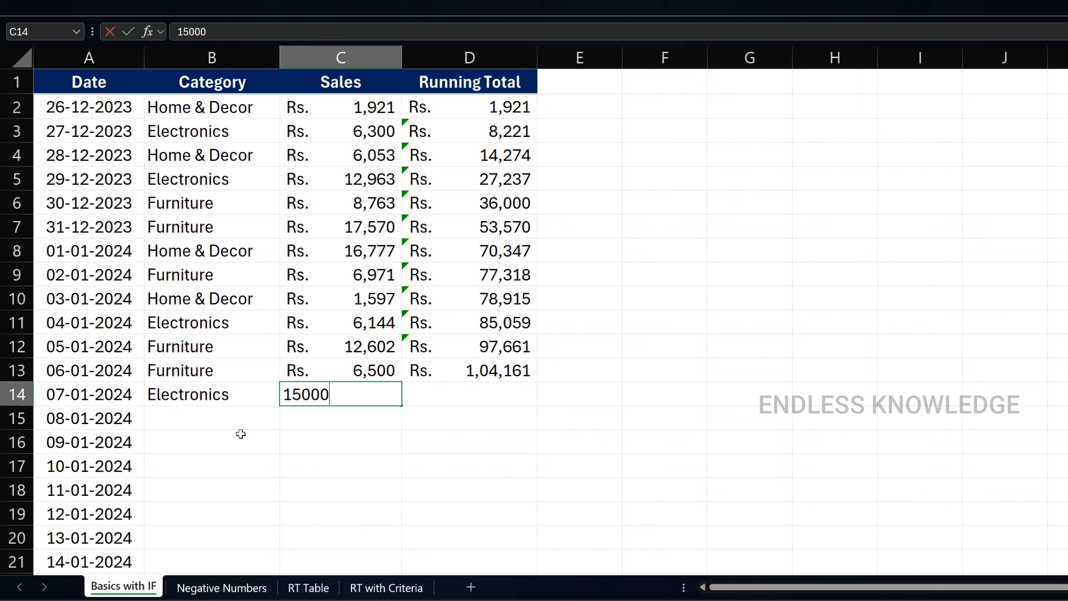
{"action": "key", "text": "Return"}
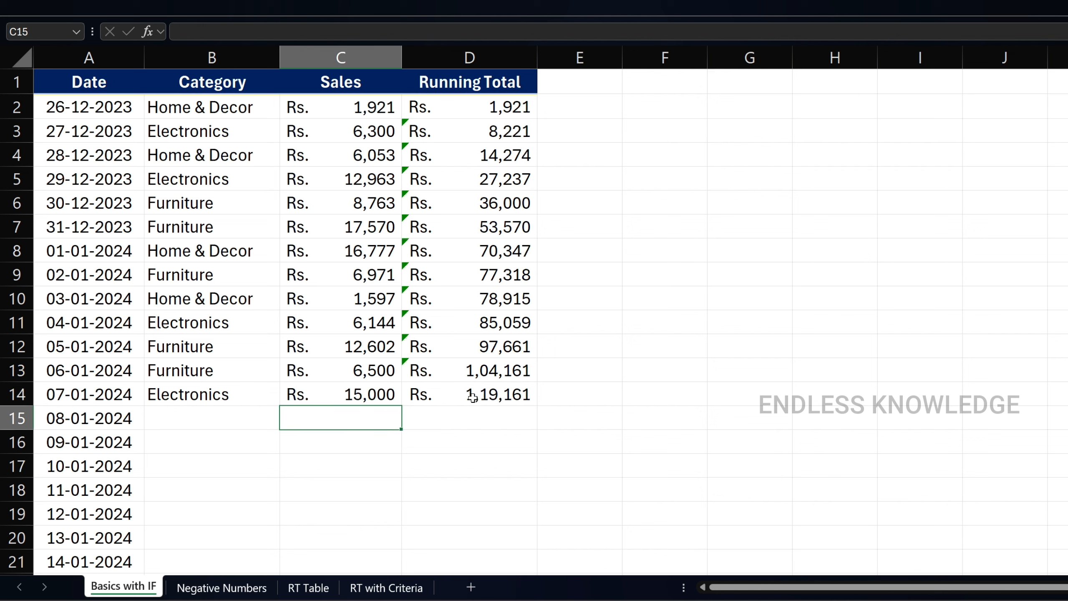
{"action": "left_click", "coordinate": [473, 397]}
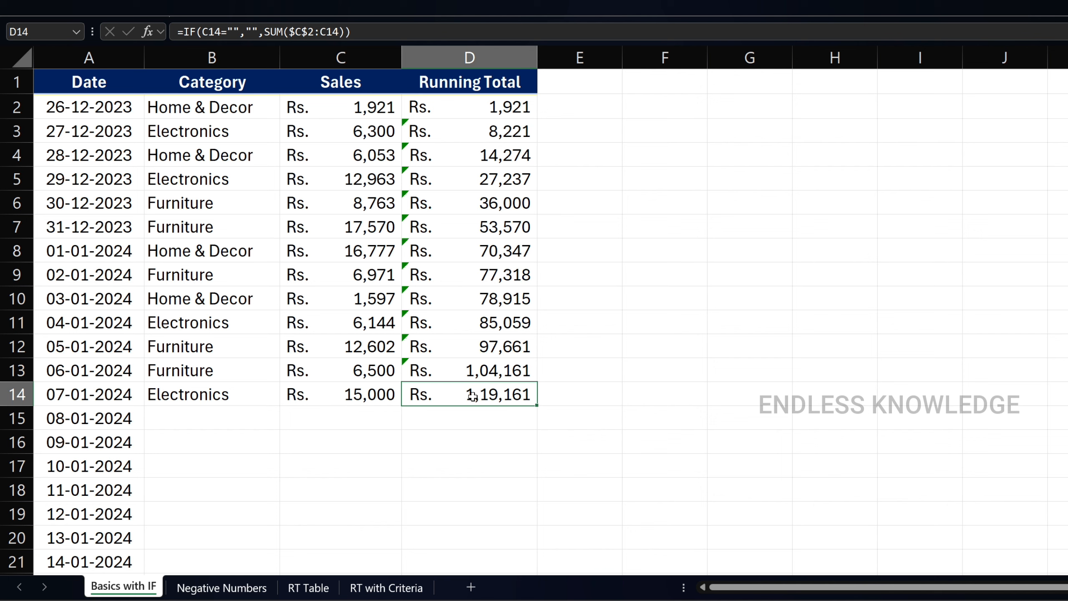
{"action": "left_click", "coordinate": [346, 394]}
- Ignore the adjacent-cells formula error for the running totals in D3:D13
{"action": "left_click_drag", "start_coordinate": [452, 134], "coordinate": [458, 373]}
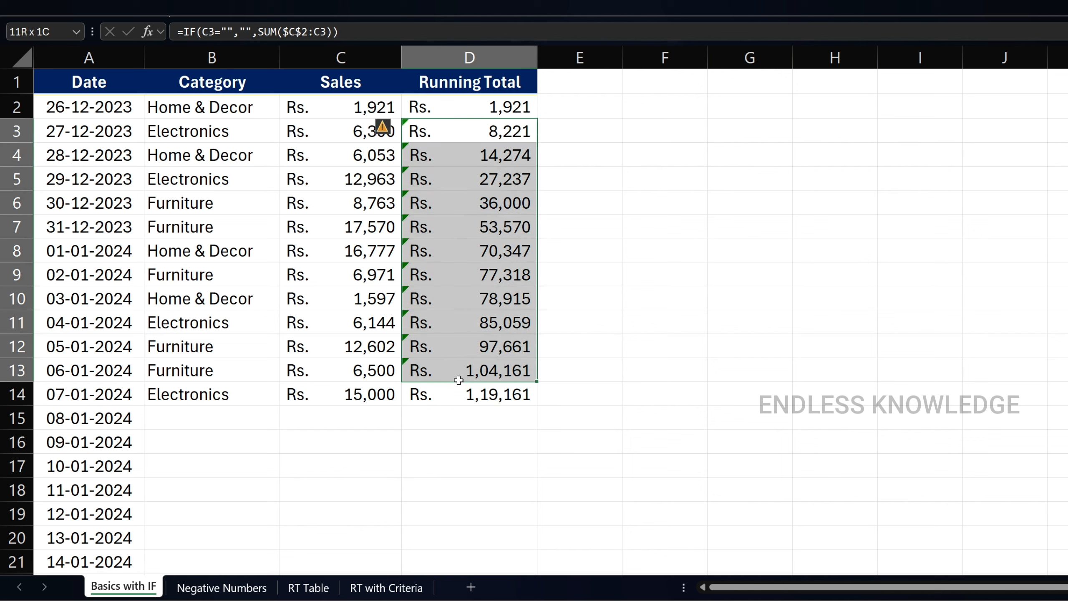
{"action": "key", "text": "ctrl+v"}
{"action": "left_click", "coordinate": [389, 128]}
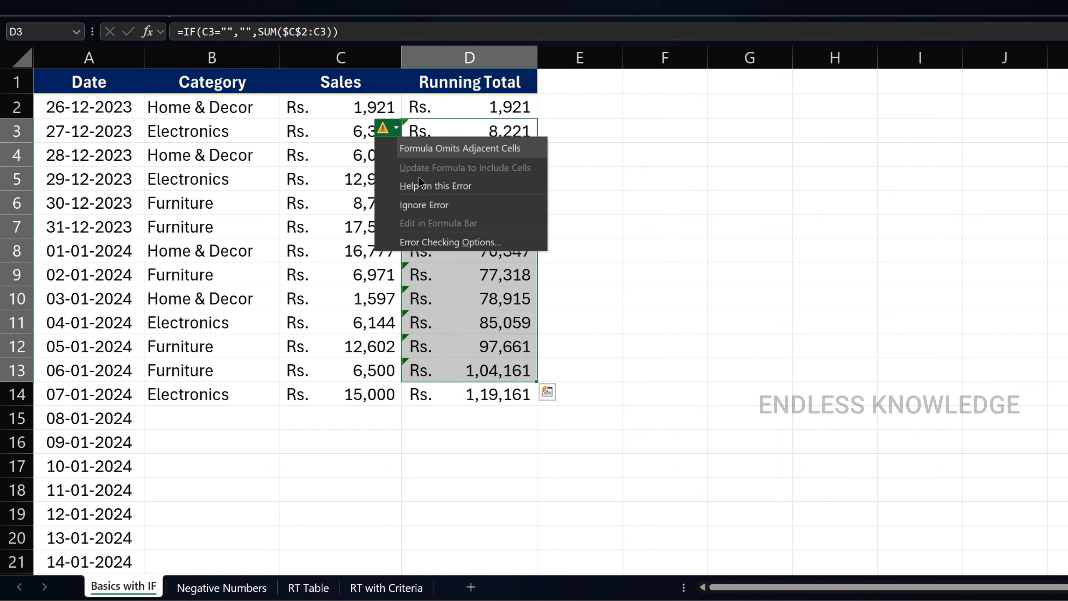
{"action": "left_click", "coordinate": [414, 203]}
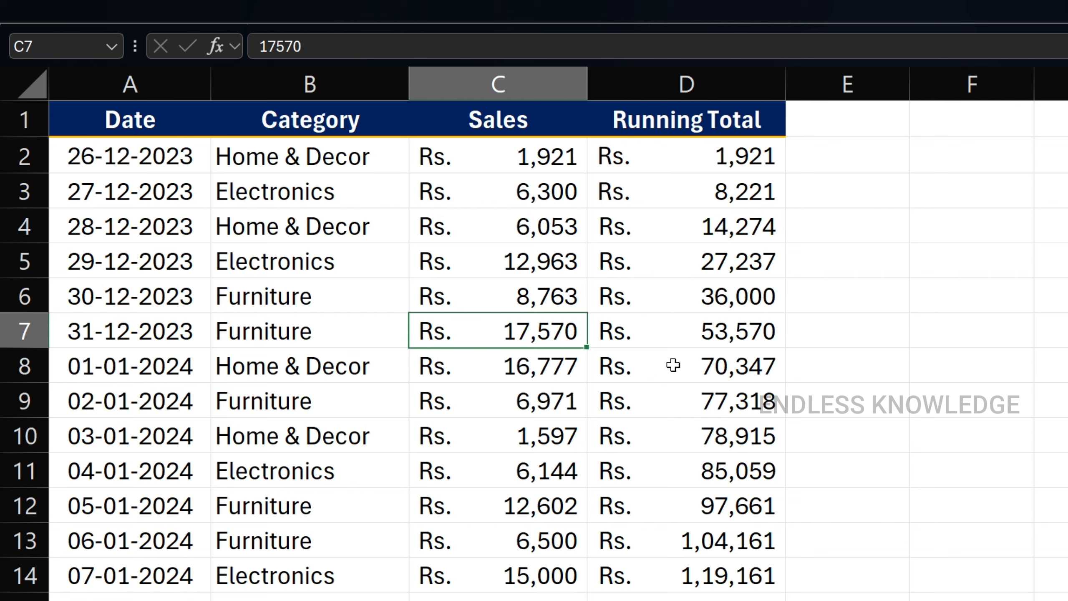
- Switch to the Negative Numbers sheet and inspect the running total formula in D2 without changing it
{"action": "left_click_drag", "start_coordinate": [504, 227], "coordinate": [508, 436]}
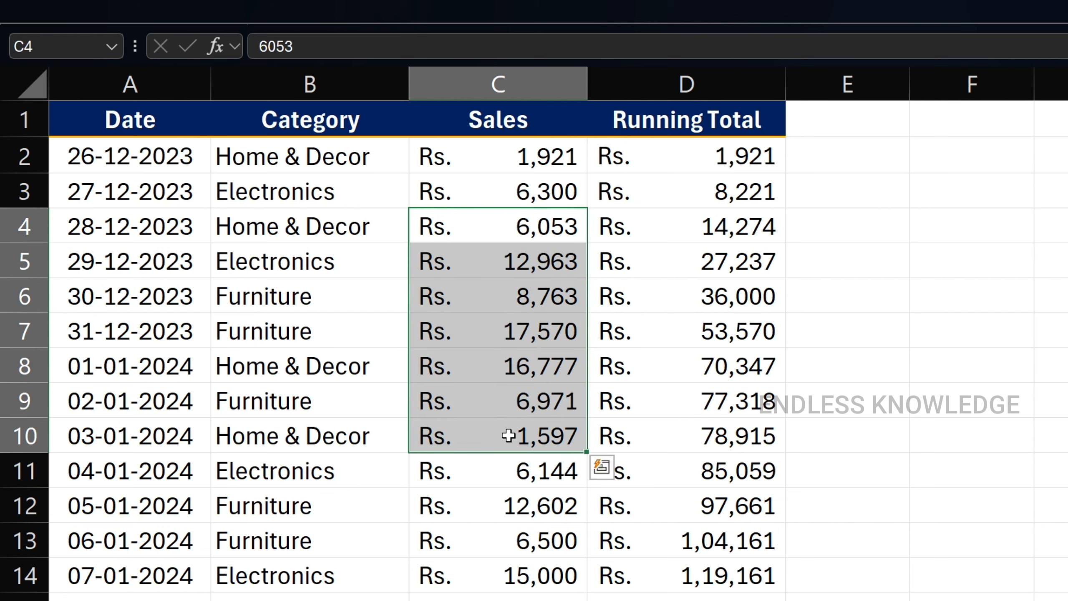
{"action": "left_click", "coordinate": [521, 332]}
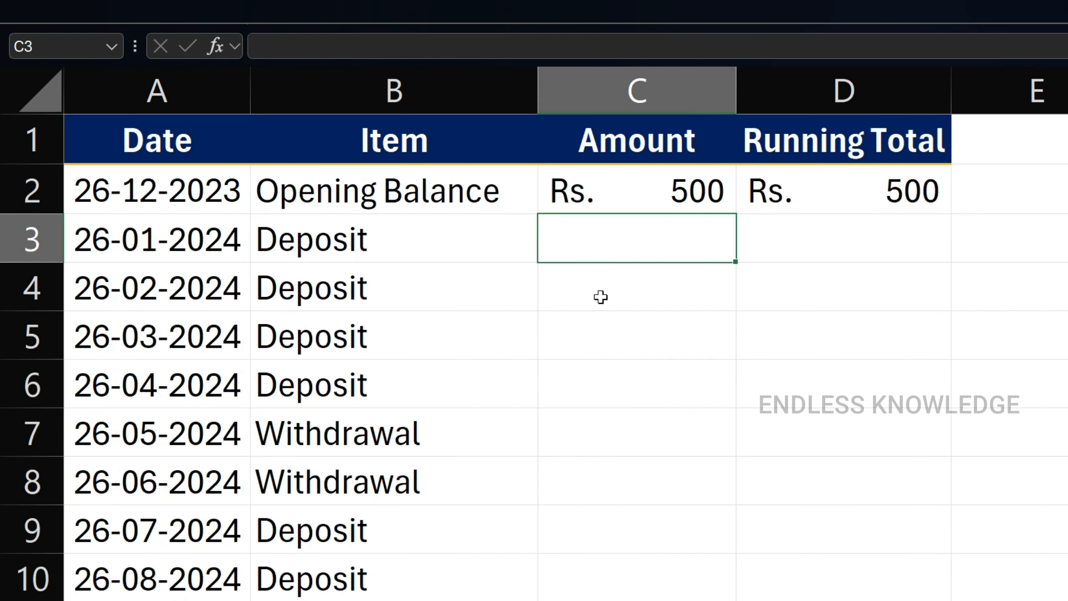
{"action": "left_click", "coordinate": [824, 193]}
{"action": "double_click", "coordinate": [825, 193]}
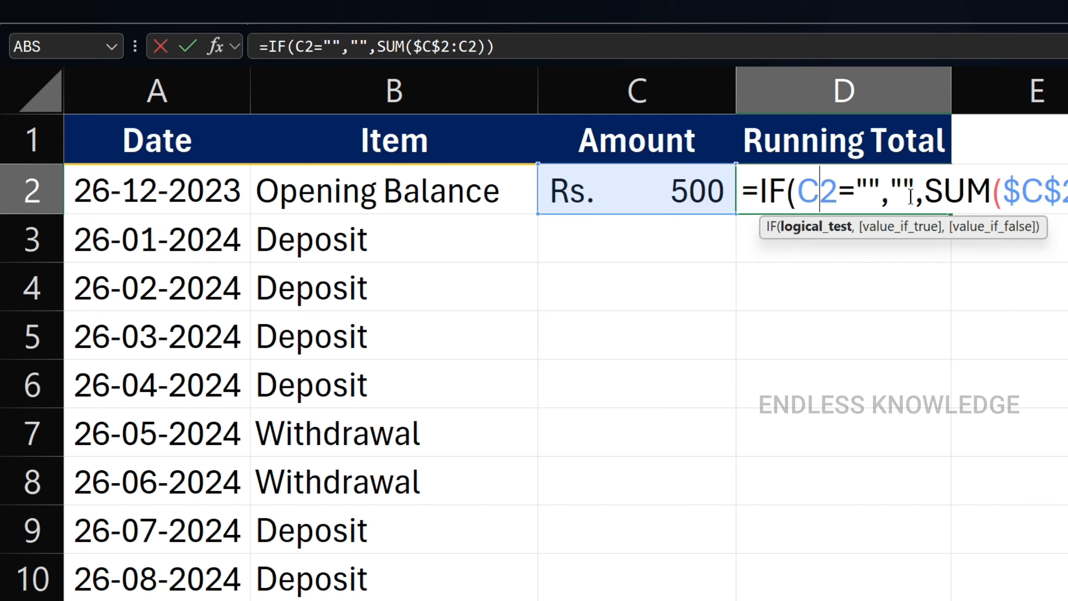
{"action": "key", "text": "Escape"}
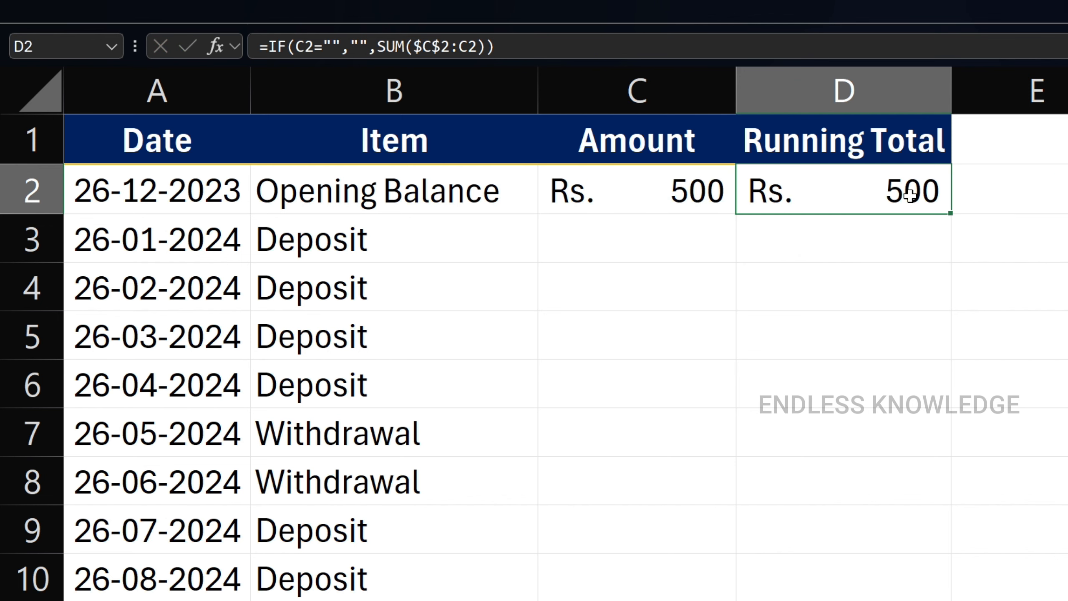
- Enter the deposit amounts 1000, 1500, 2000 and 6000 in C3:C6
{"action": "left_click", "coordinate": [642, 236]}
{"action": "type", "text": "1000"}
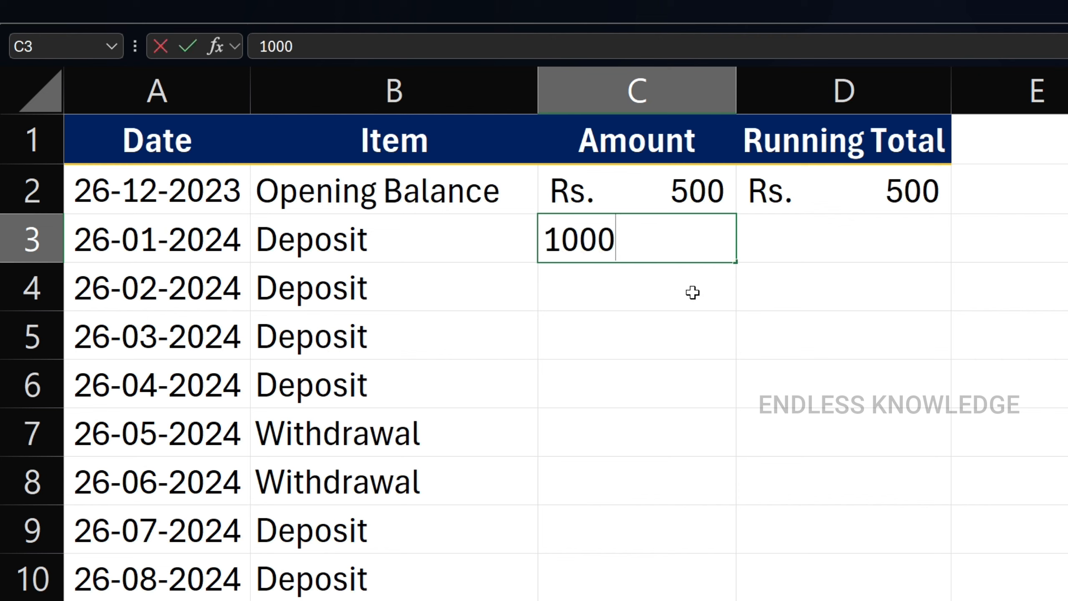
{"action": "key", "text": "Return"}
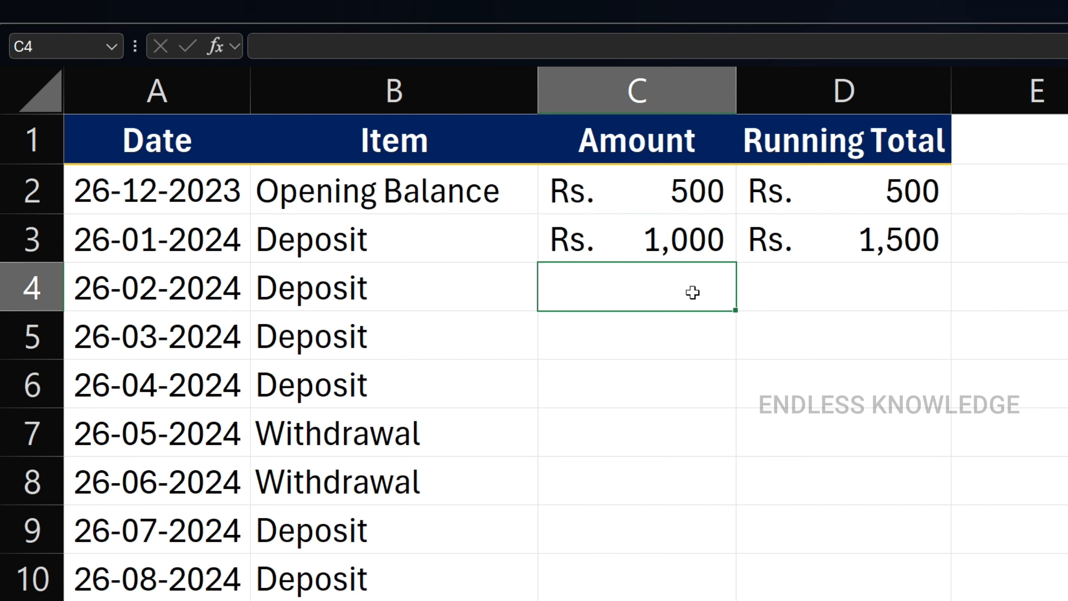
{"action": "type", "text": "1500"}
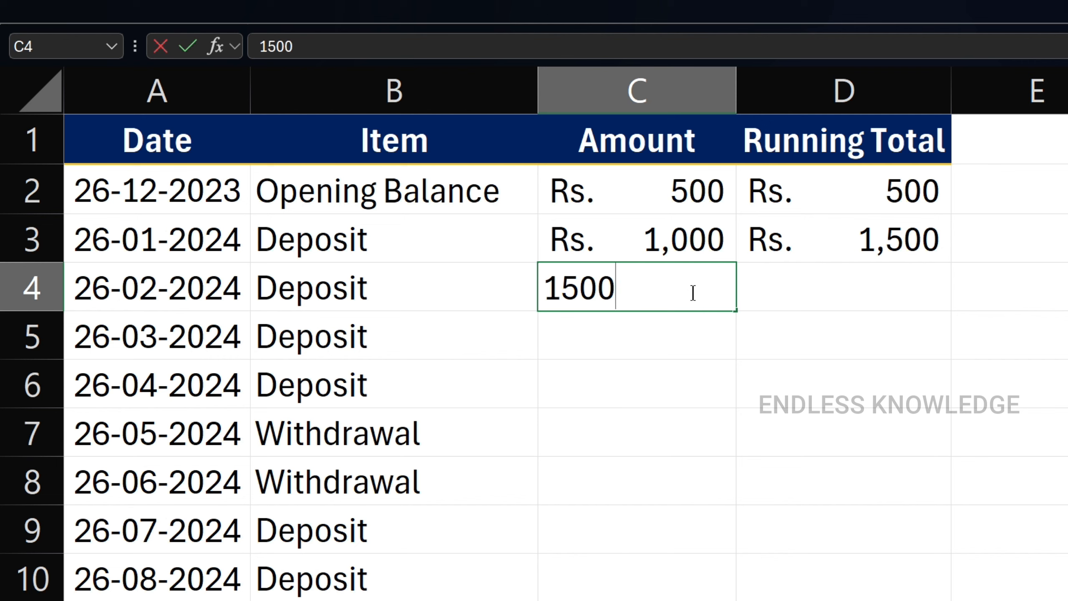
{"action": "key", "text": "Return"}
{"action": "type", "text": "2000"}
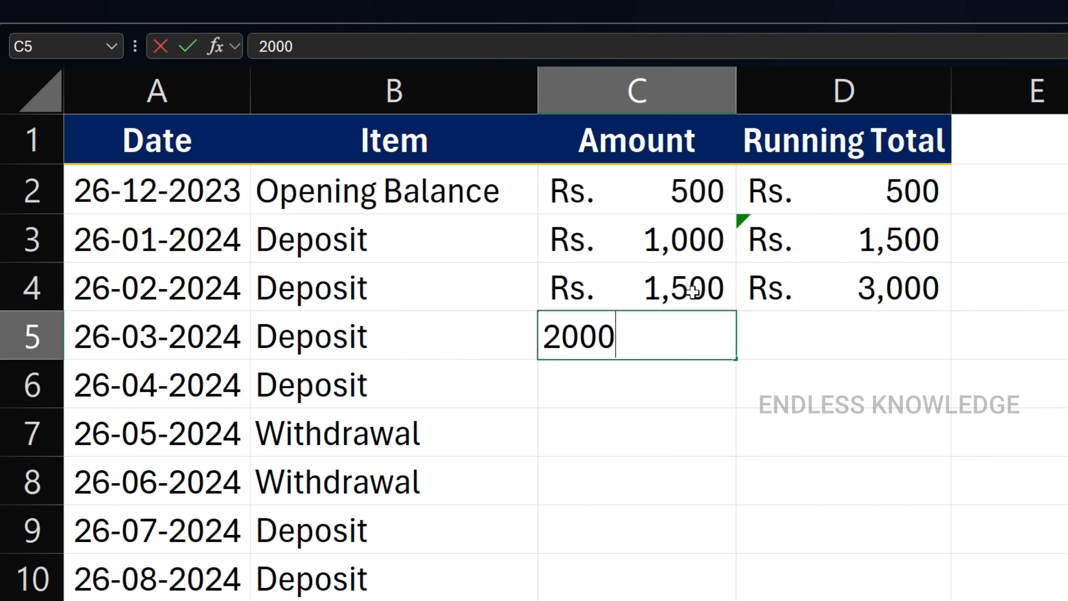
{"action": "key", "text": "Return"}
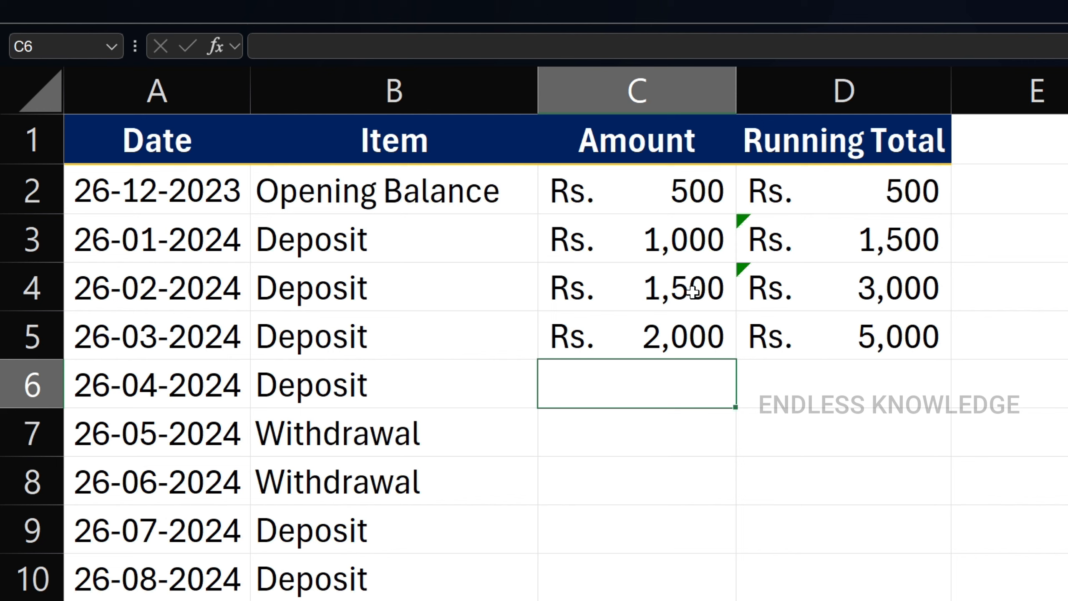
{"action": "type", "text": "6000"}
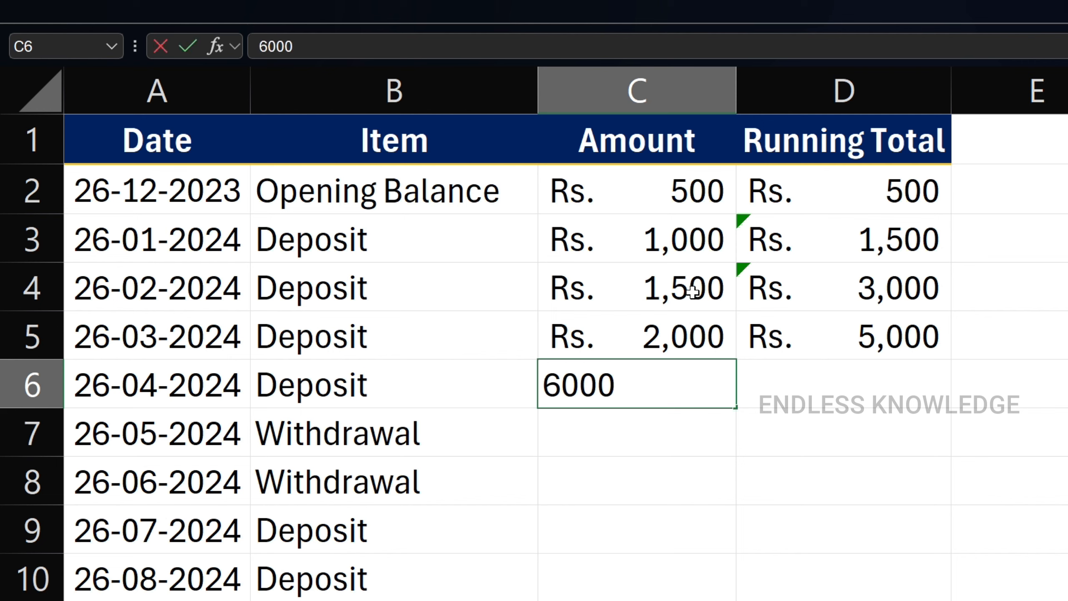
{"action": "key", "text": "Return"}
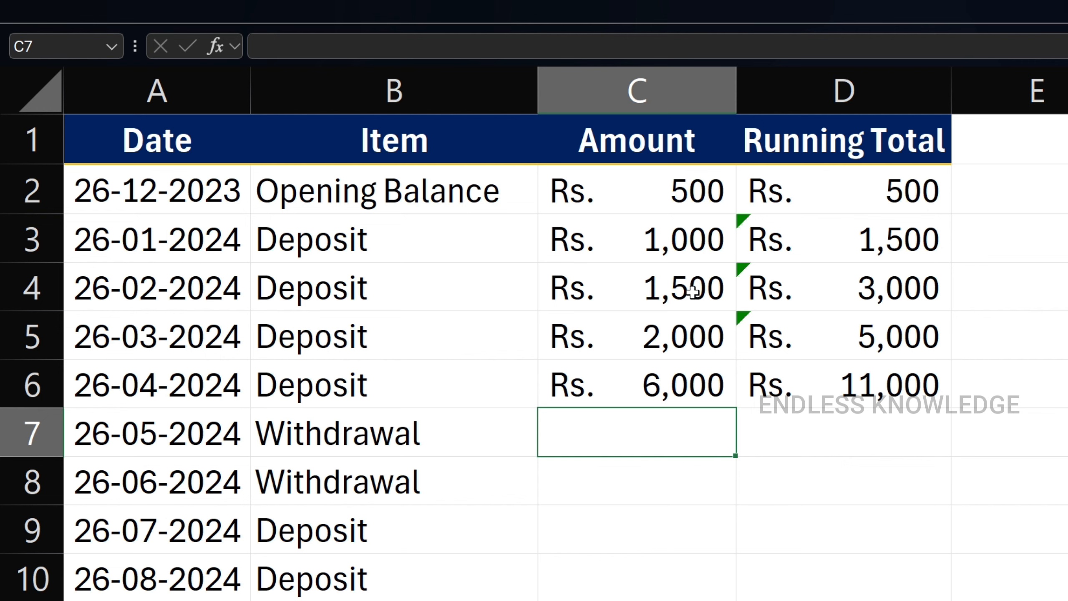
- Check the running total in D6 and enter the 26-05-2024 withdrawal as -5000 in C7
{"action": "key", "text": "Up"}
{"action": "key", "text": "Right"}
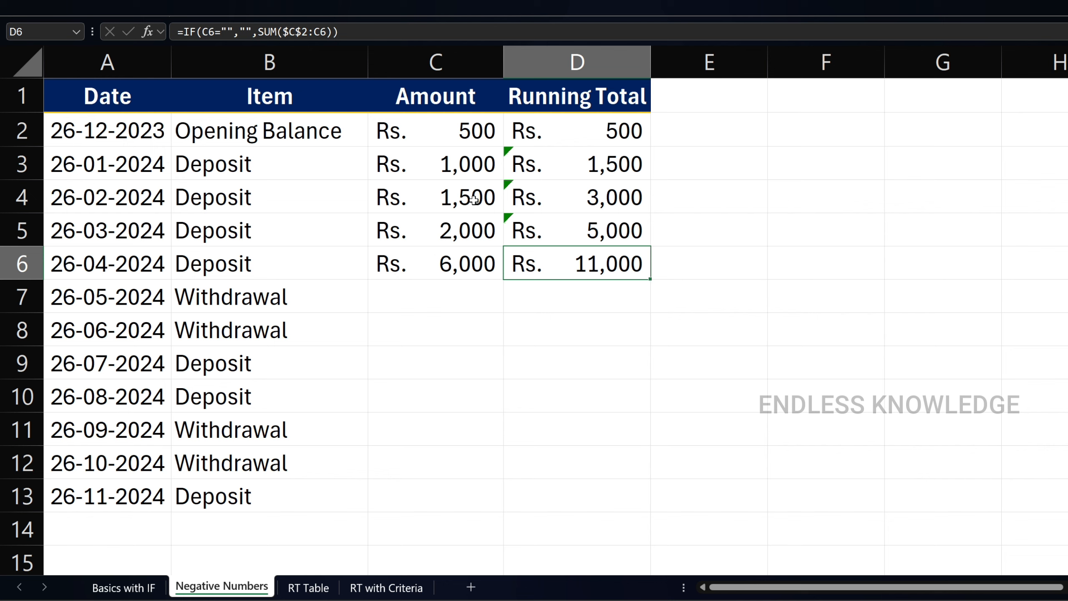
{"action": "key", "text": "Left"}
{"action": "key", "text": "Down"}
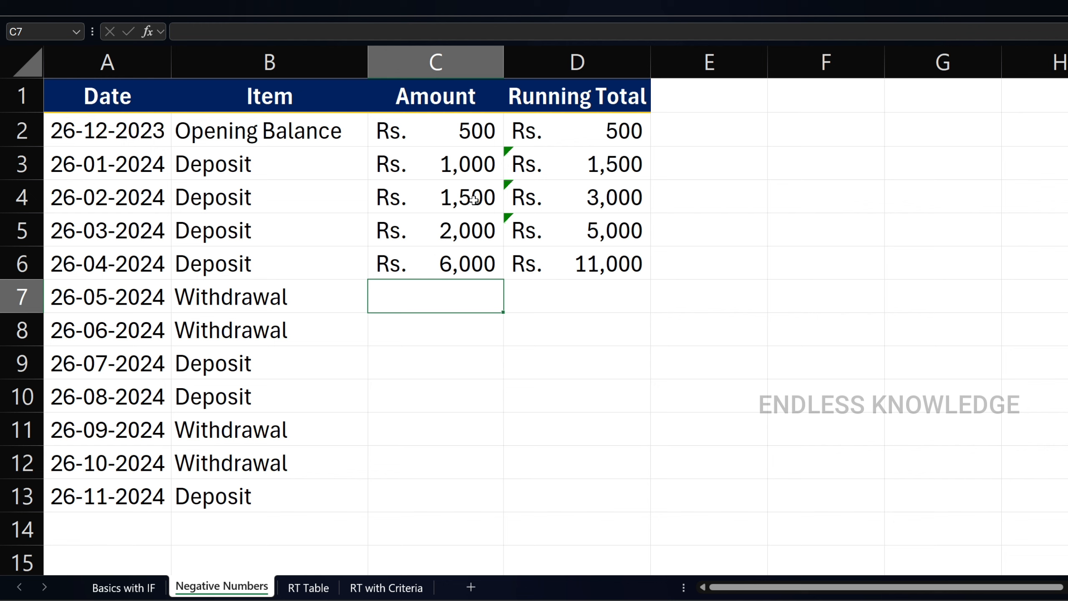
{"action": "type", "text": "-5000"}
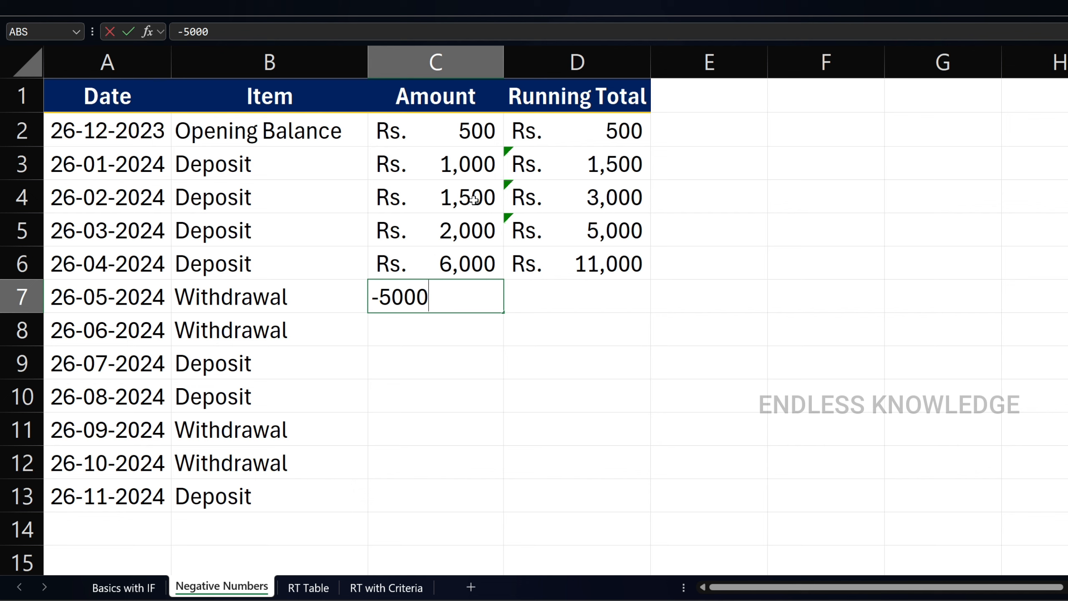
{"action": "key", "text": "Return"}
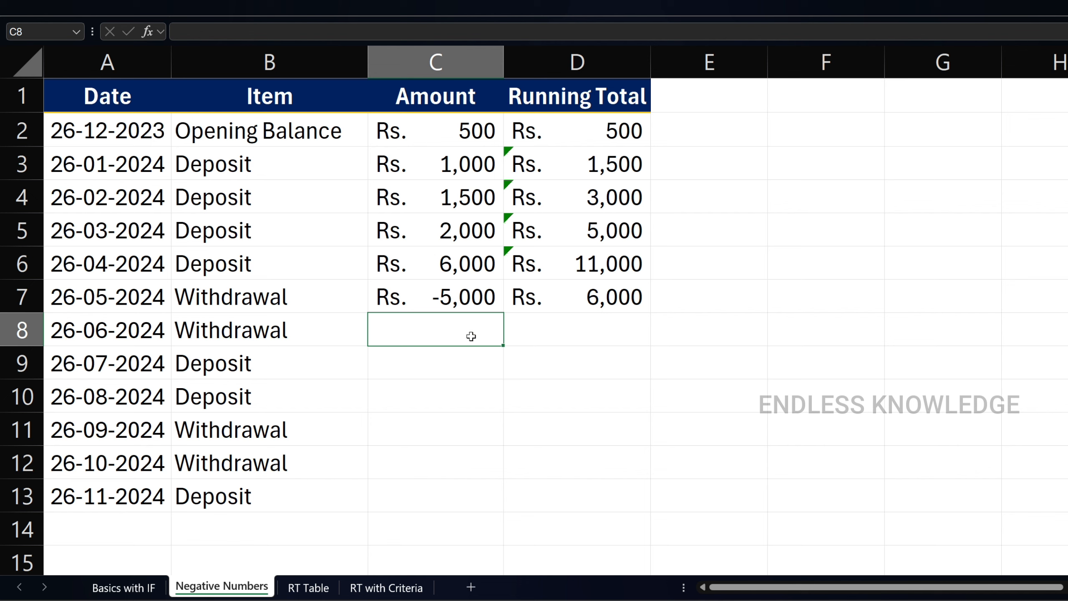
- Enter 2000 in C8 for 26-06-2024 and 10000 in C9 for the 26-07-2024 deposit
{"action": "type", "text": "2000"}
{"action": "key", "text": "Return"}
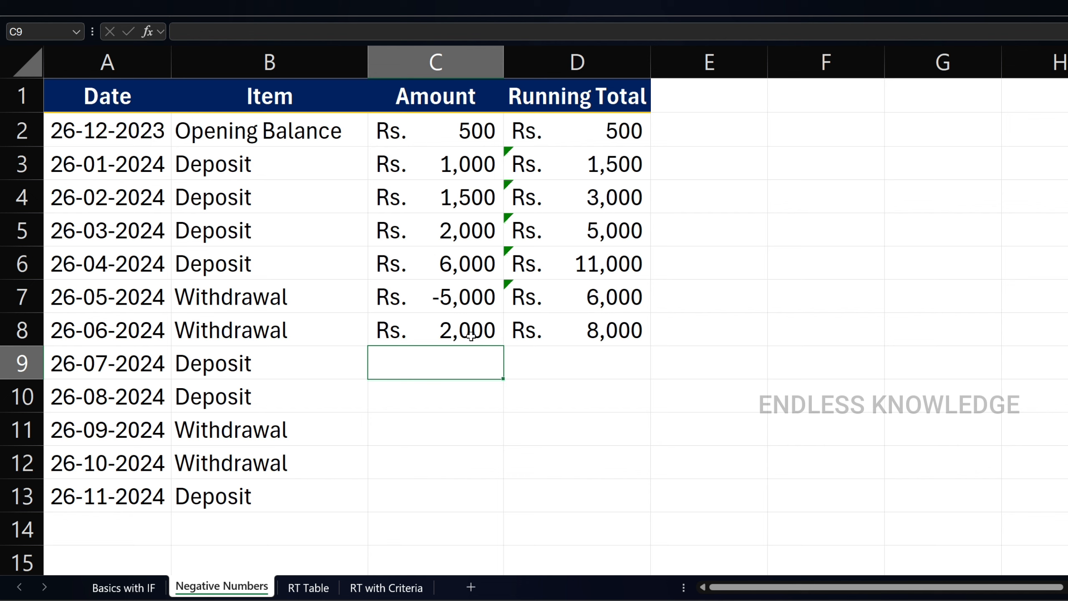
{"action": "type", "text": "10000"}
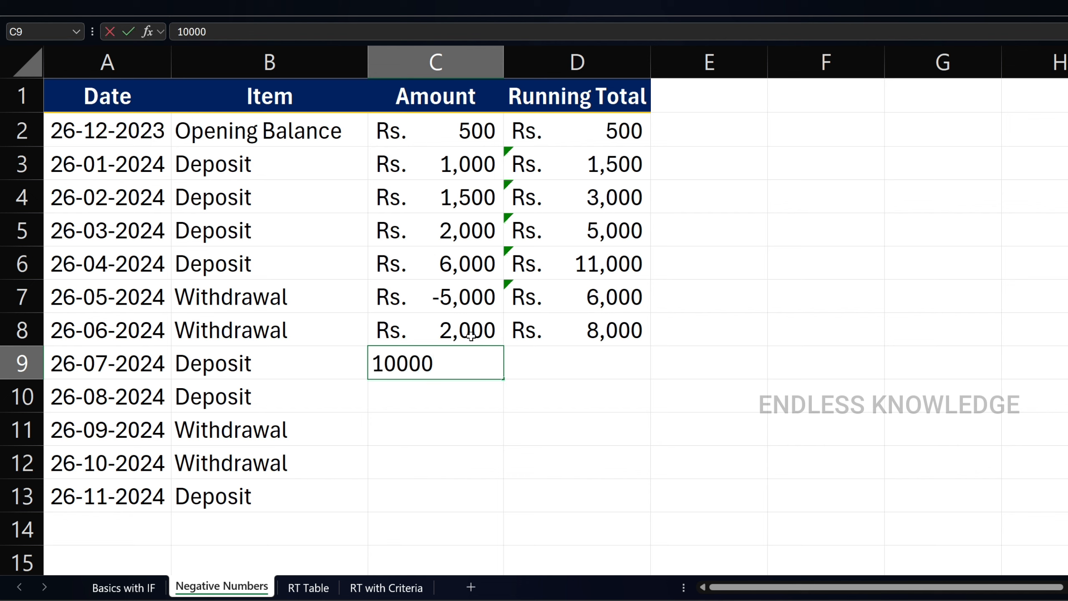
{"action": "key", "text": "Return"}
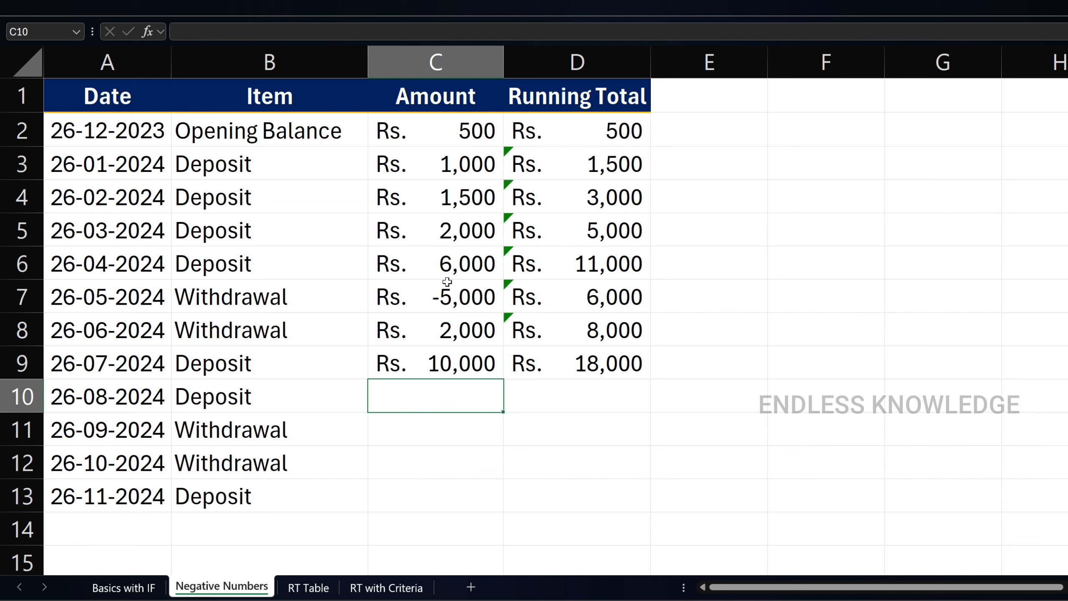
- Change the 26-06-2024 withdrawal amount in C8 to -2000
{"action": "left_click", "coordinate": [586, 272]}
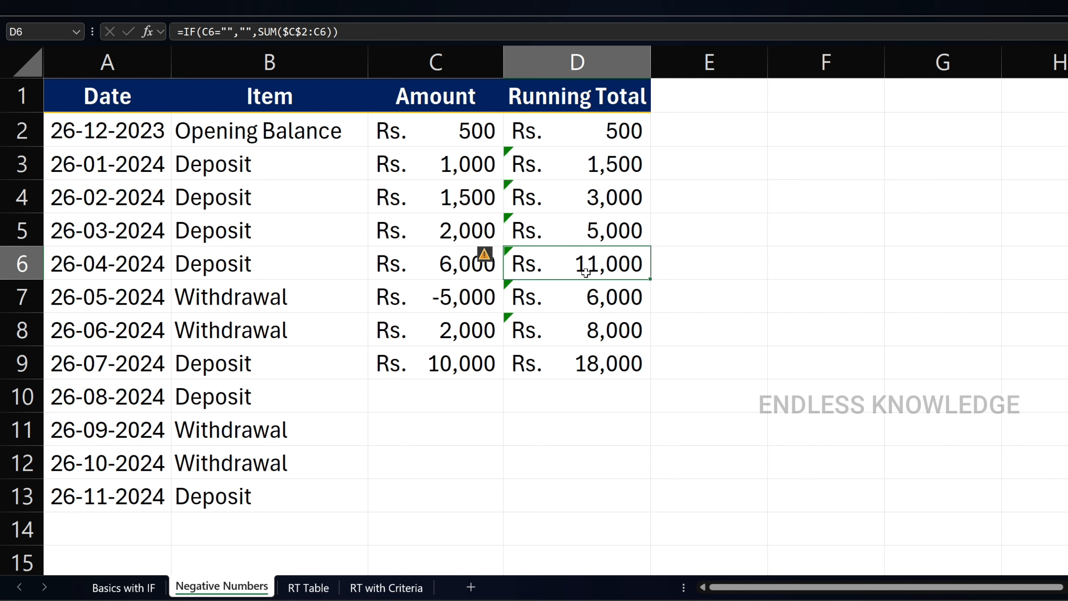
{"action": "double_click", "coordinate": [437, 328]}
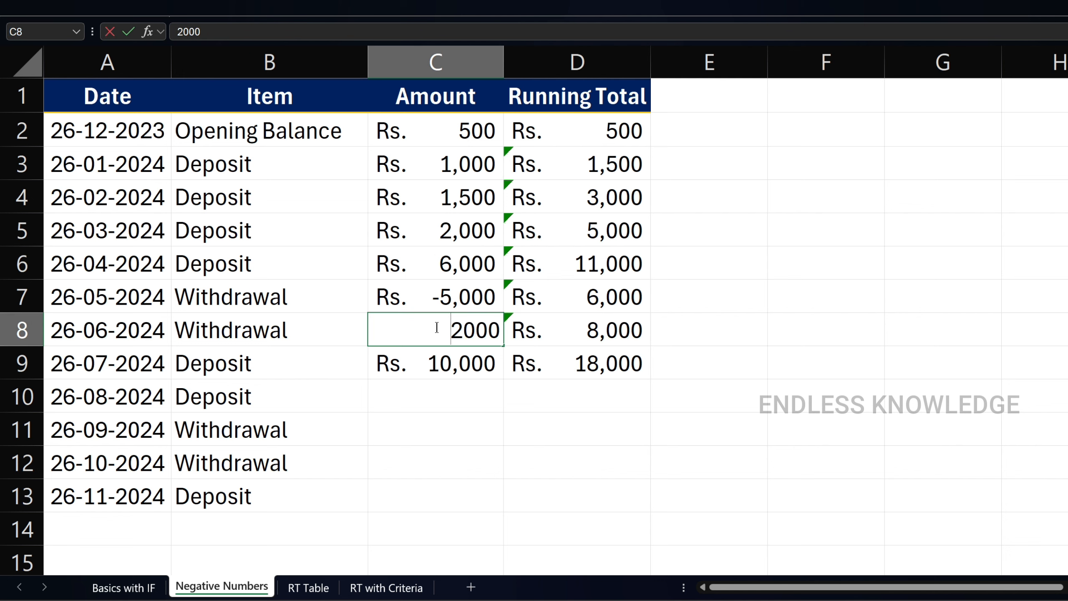
{"action": "type", "text": "-"}
{"action": "key", "text": "Return"}
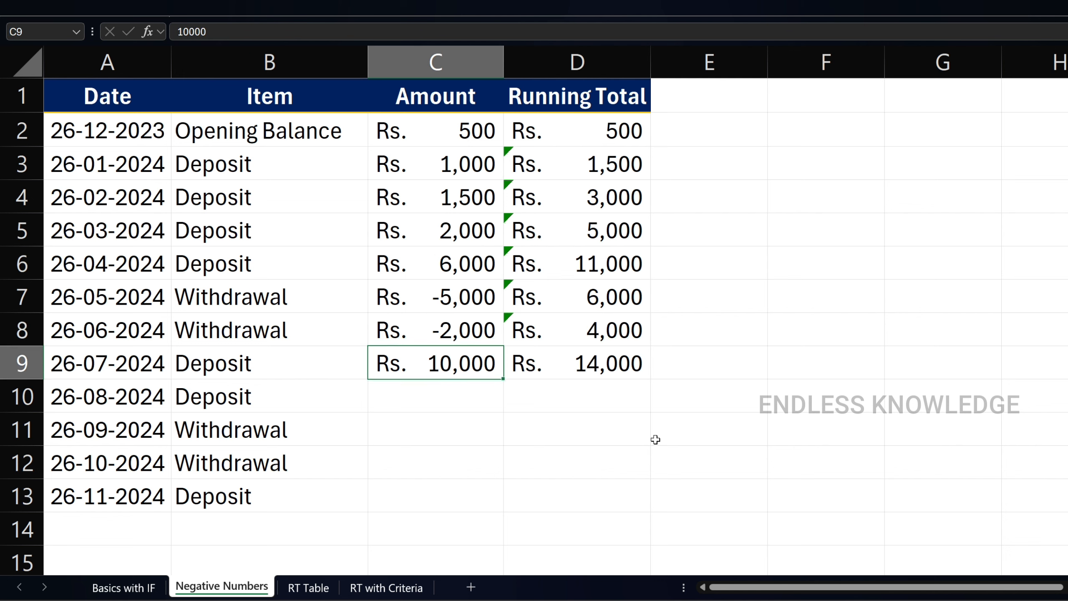
- Delete the 26-04-2024 deposit row and check the running total in D6 against the amounts in C2:C5
{"action": "left_click", "coordinate": [22, 263]}
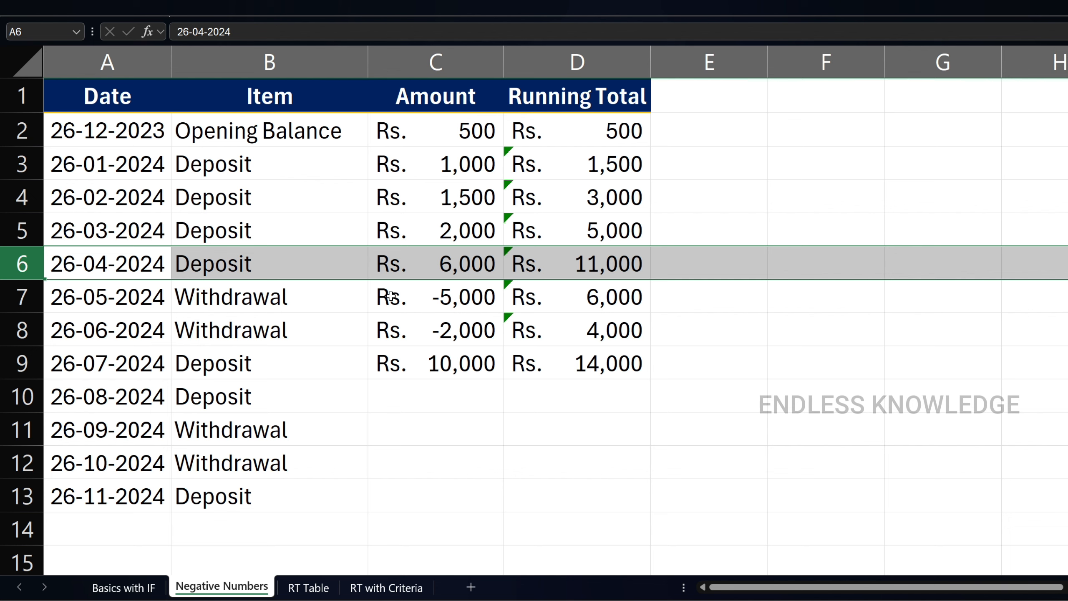
{"action": "key", "text": "ctrl+minus"}
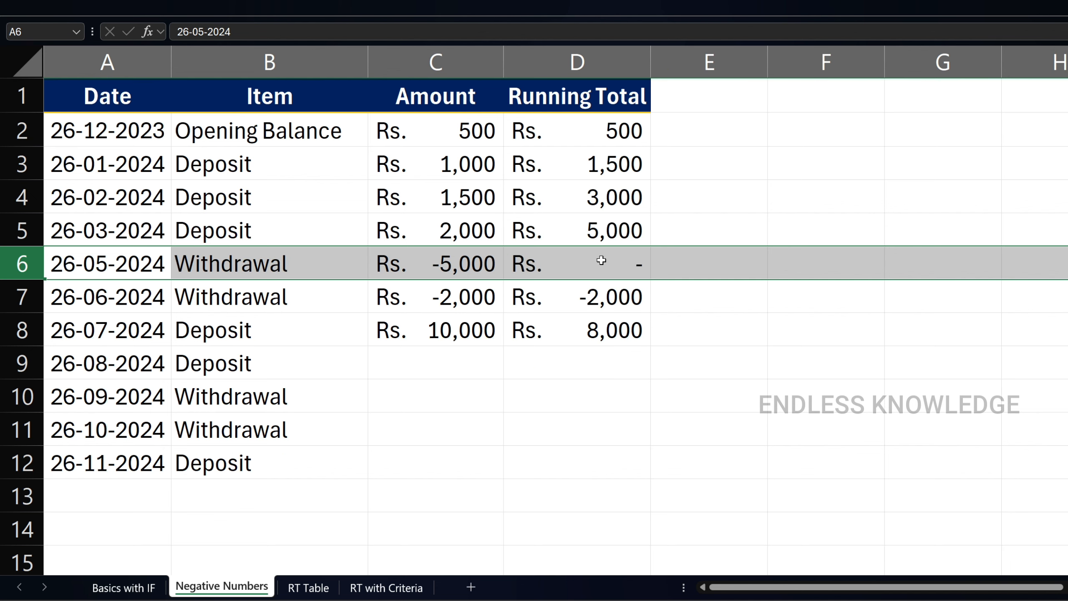
{"action": "left_click", "coordinate": [596, 261]}
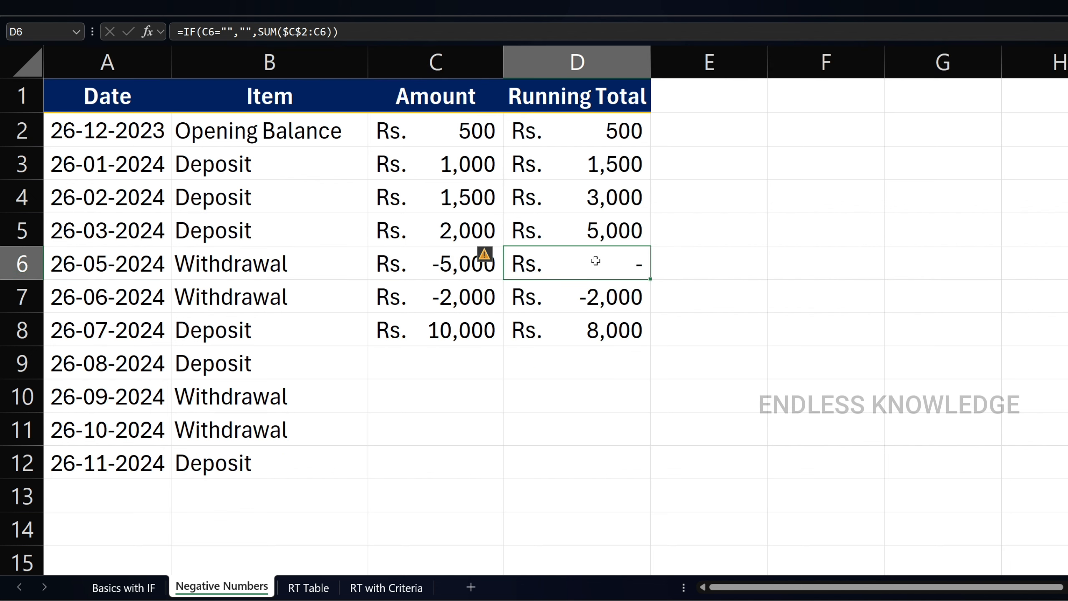
{"action": "left_click_drag", "start_coordinate": [473, 139], "coordinate": [468, 217]}
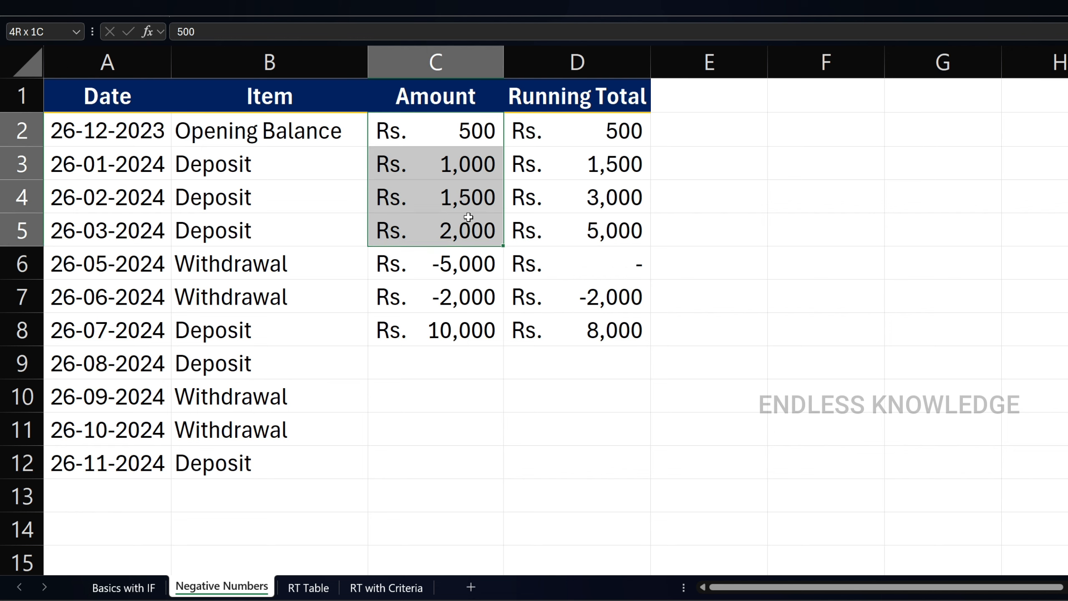
- Check the running totals in D5 and D7 against the negative withdrawal amounts in C6 and C7
{"action": "left_click", "coordinate": [577, 231]}
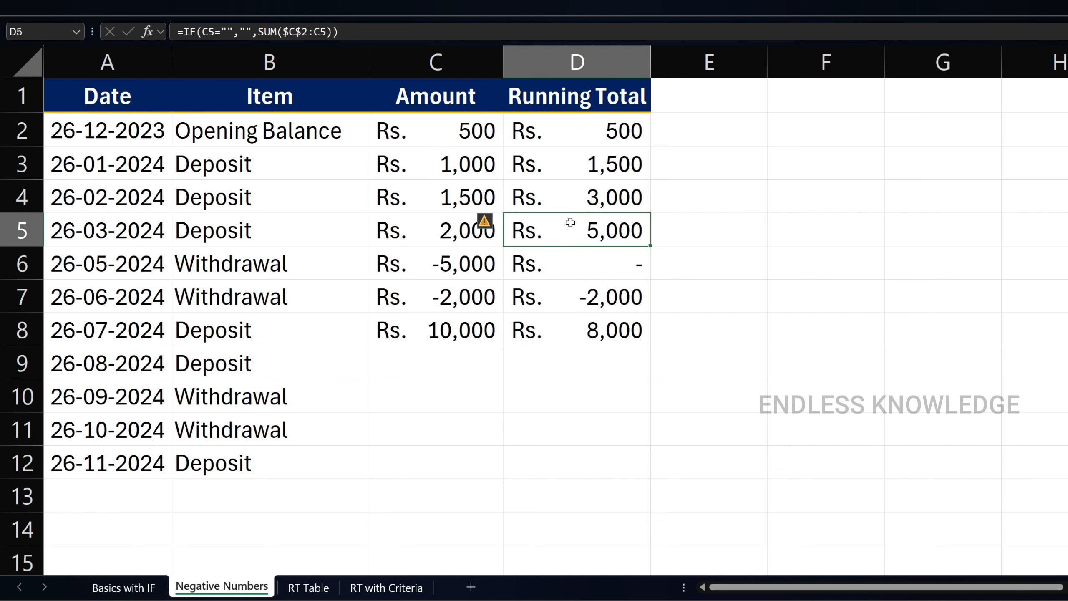
{"action": "left_click", "coordinate": [446, 272]}
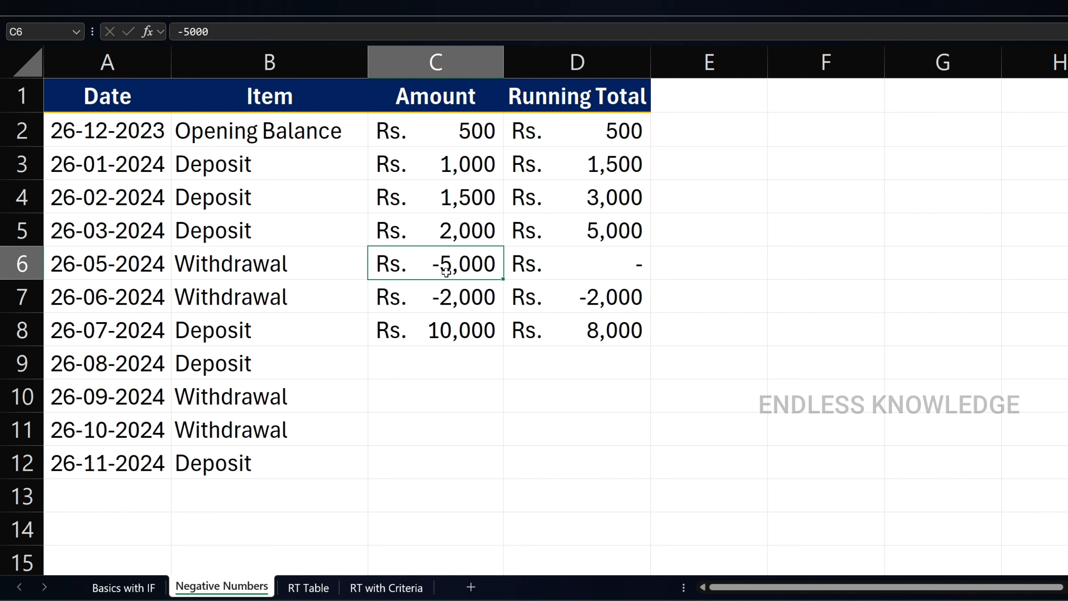
{"action": "left_click", "coordinate": [443, 301]}
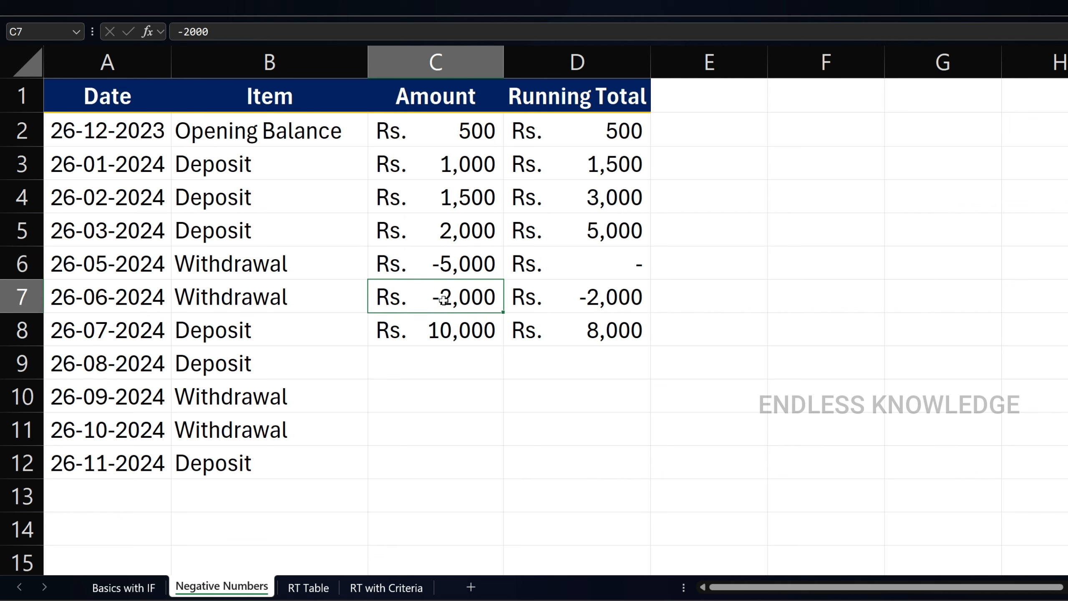
{"action": "left_click", "coordinate": [580, 297]}
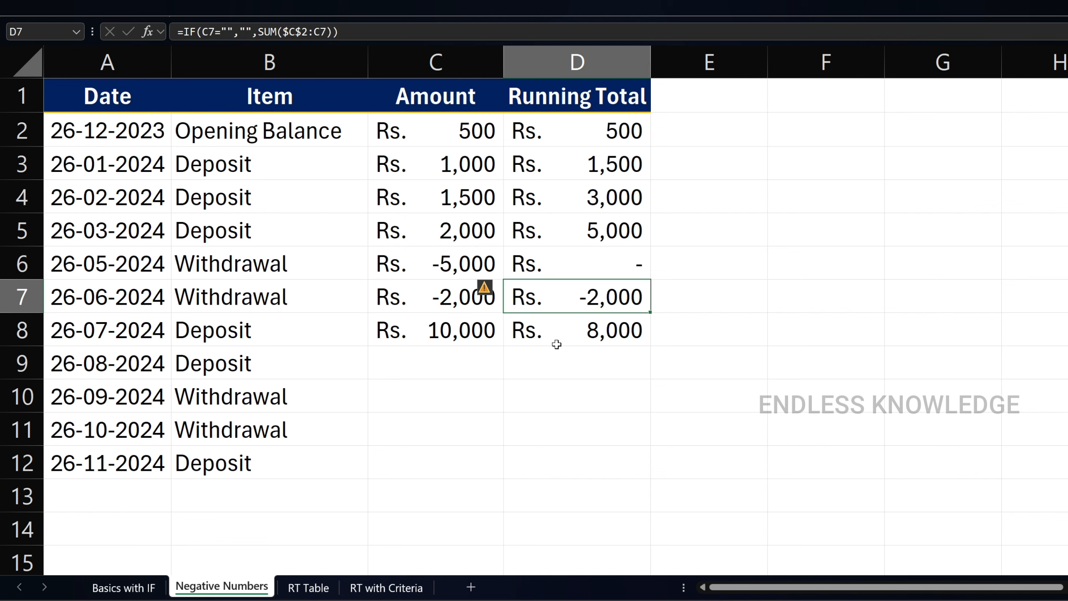
- Change the 26-06-2024 entry in row 7 to a Deposit with an amount of 2000
{"action": "left_click", "coordinate": [251, 306]}
{"action": "type", "text": "deposit"}
{"action": "key", "text": "Return"}
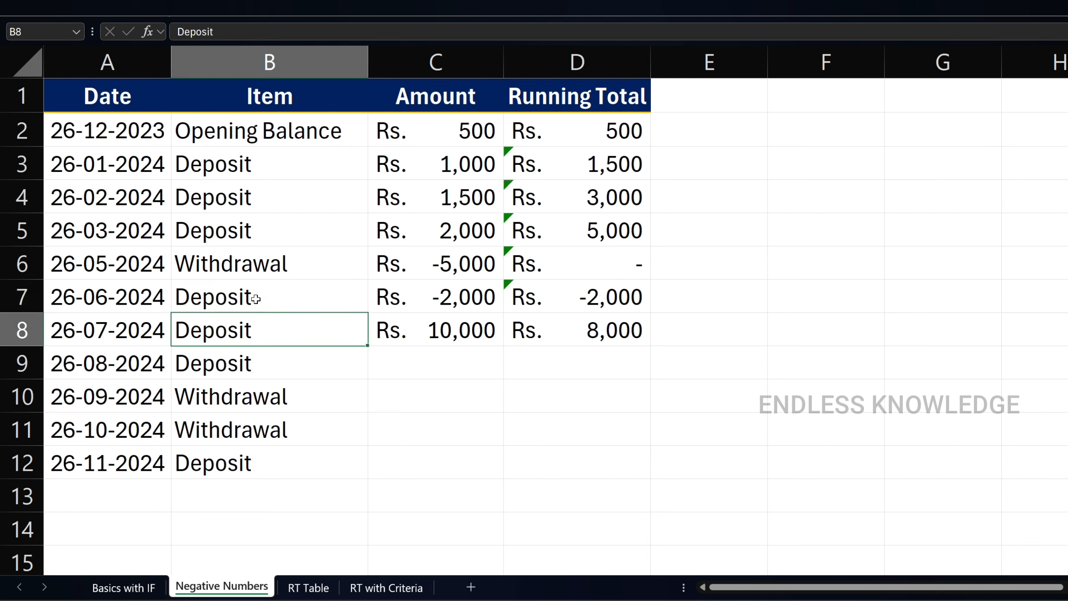
{"action": "key", "text": "Up"}
{"action": "key", "text": "Right"}
{"action": "type", "text": "2000"}
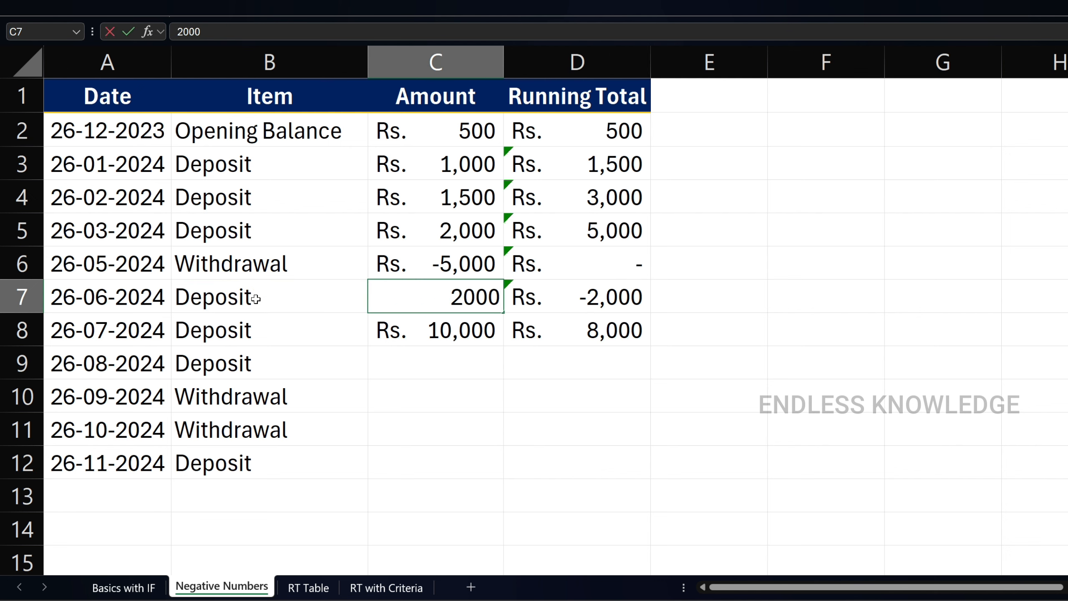
{"action": "key", "text": "Return"}
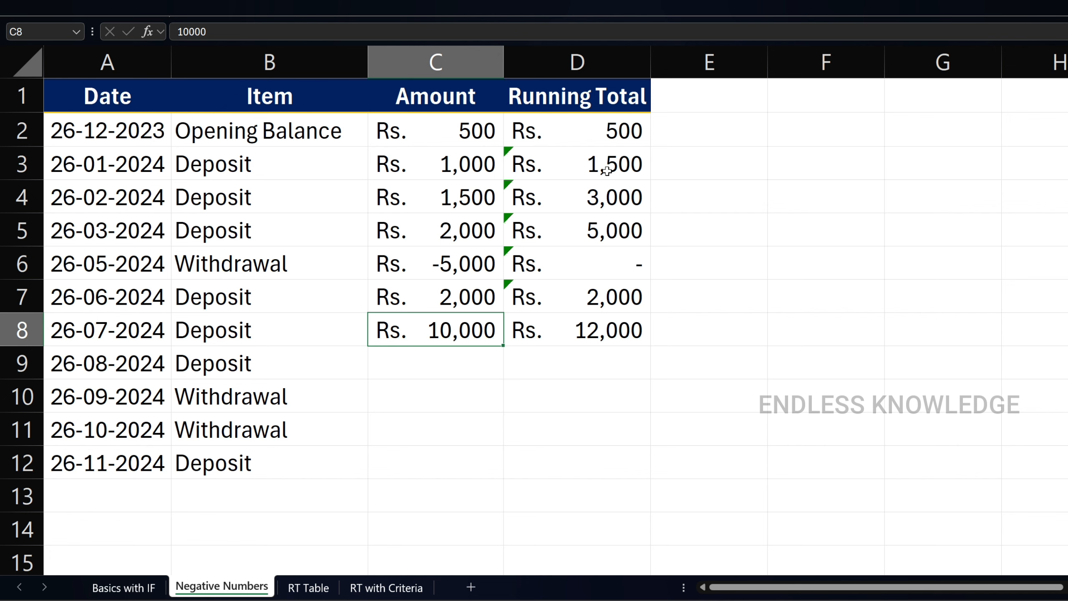
- Switch to the RT Table sheet
{"action": "key", "text": "ctrl+Page_Down"}
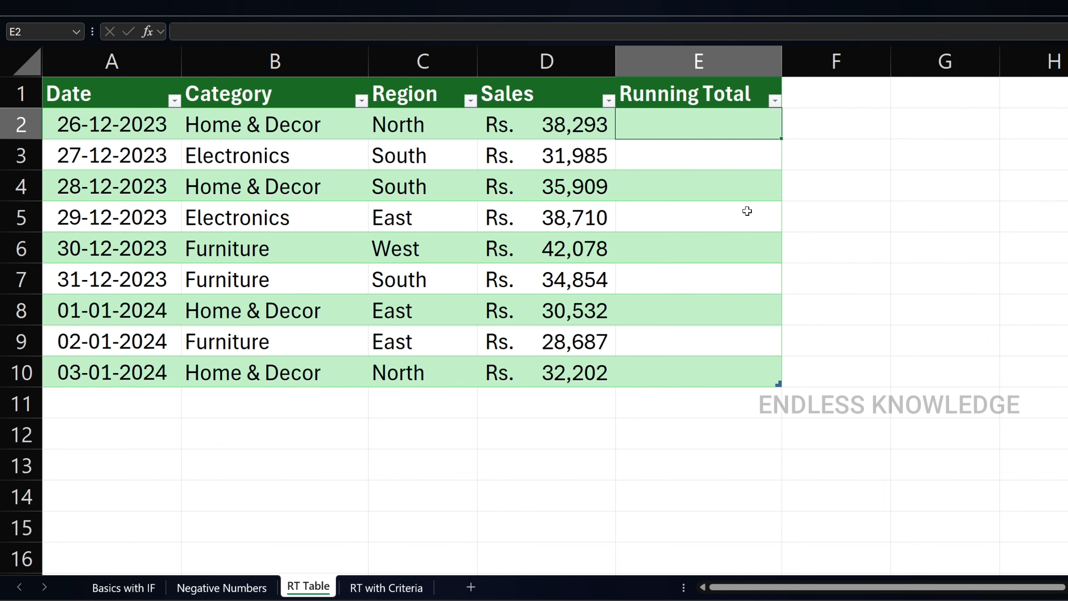
{"action": "left_click", "coordinate": [210, 593]}
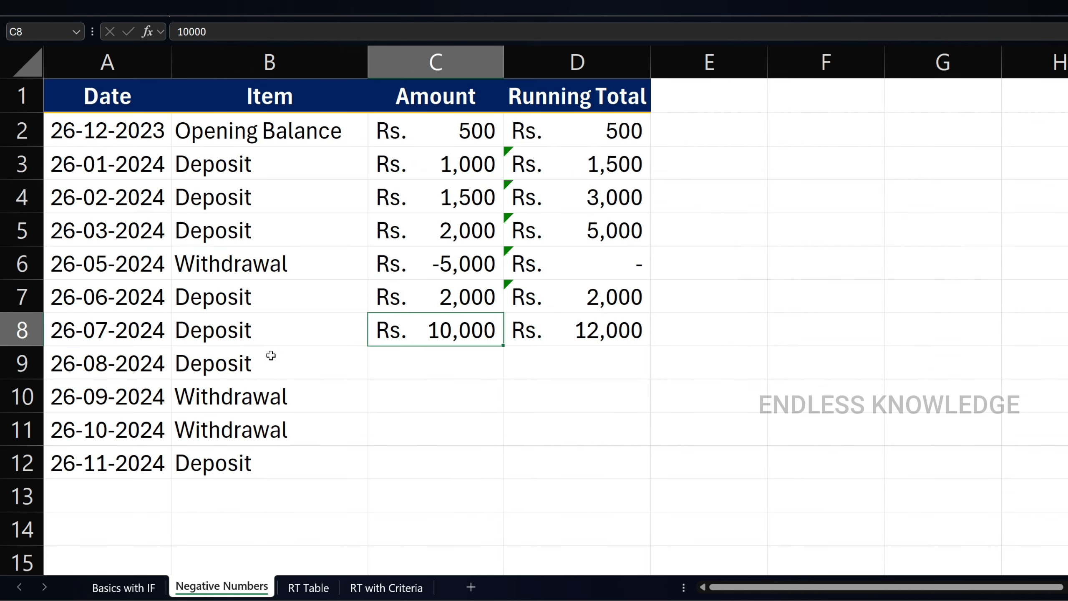
{"action": "left_click", "coordinate": [309, 587]}
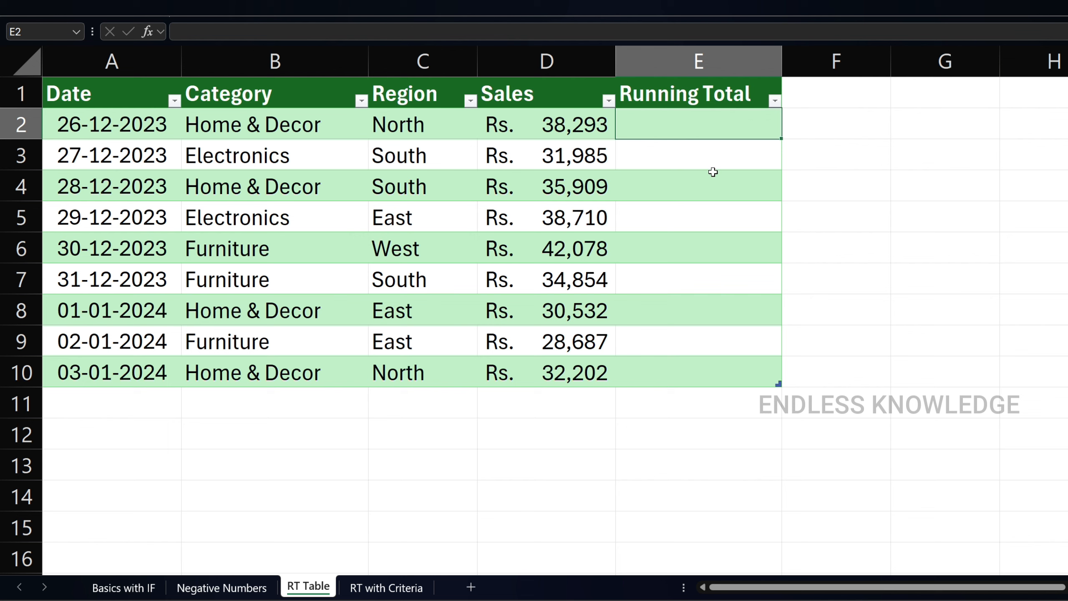
{"action": "type", "text": "=sum"}
{"action": "key", "text": "Tab"}
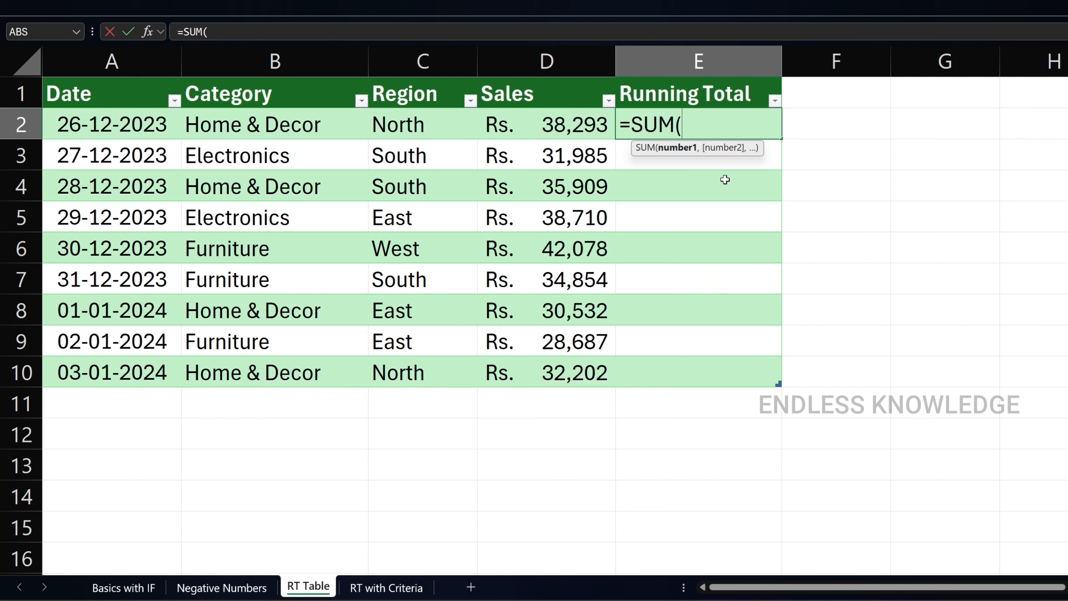
{"action": "left_click", "coordinate": [574, 115]}
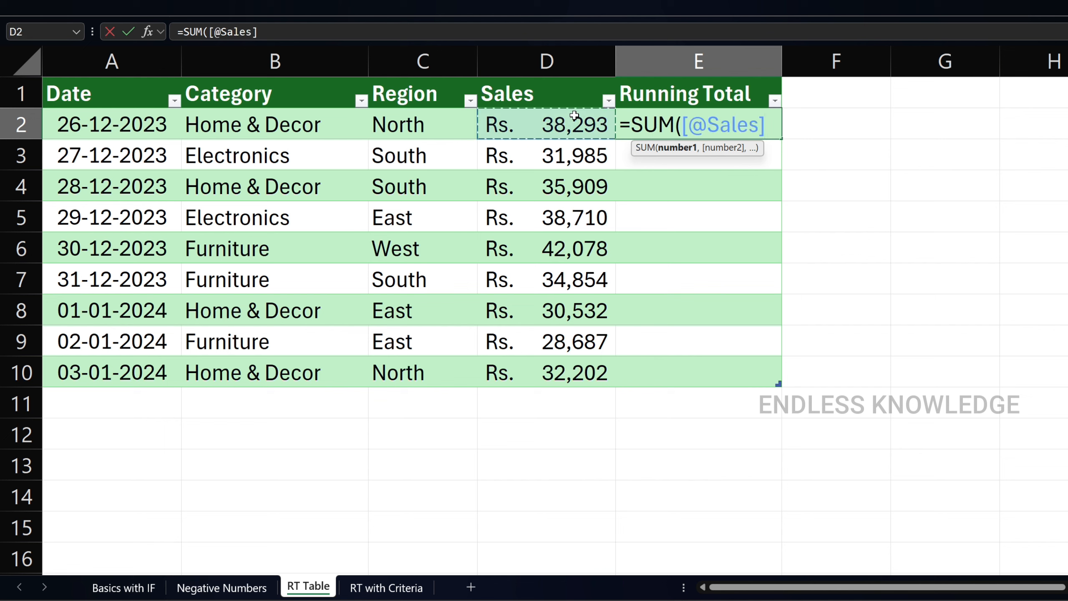
{"action": "left_click", "coordinate": [771, 125]}
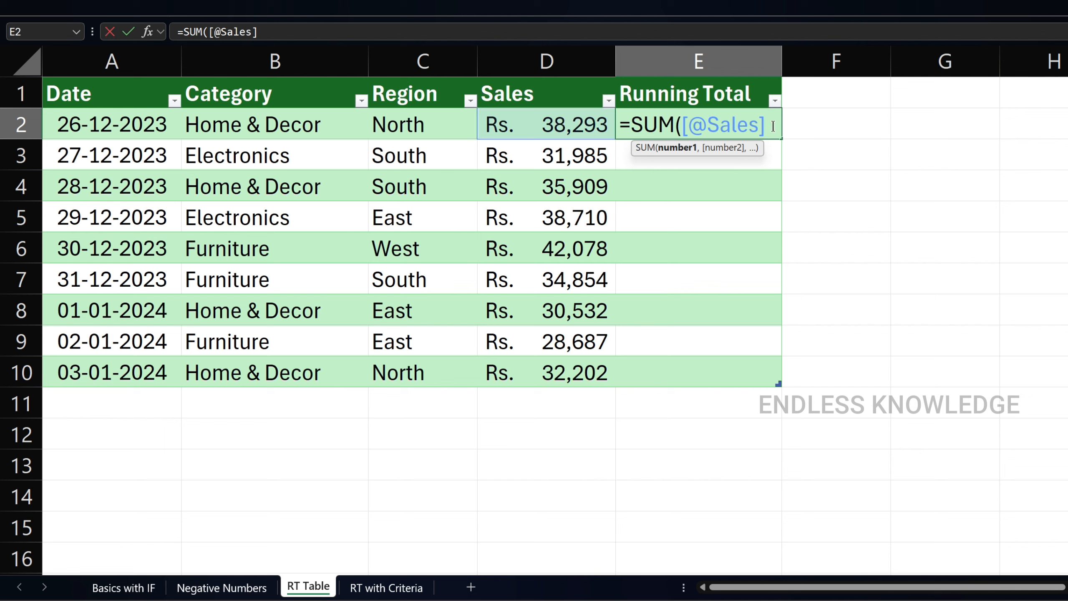
{"action": "type", "text": ":"}
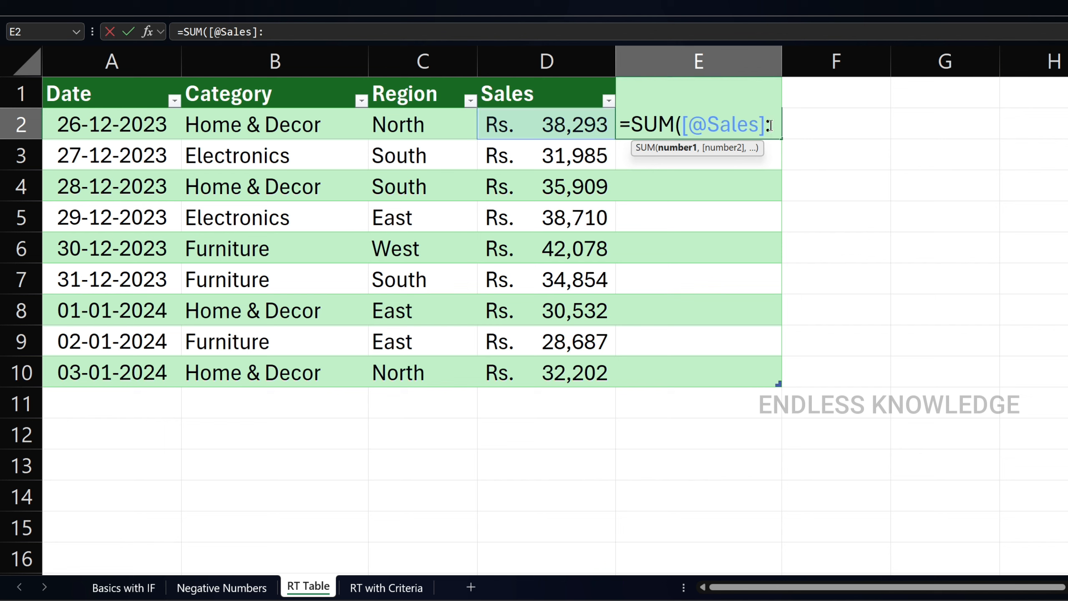
{"action": "left_click", "coordinate": [563, 124]}
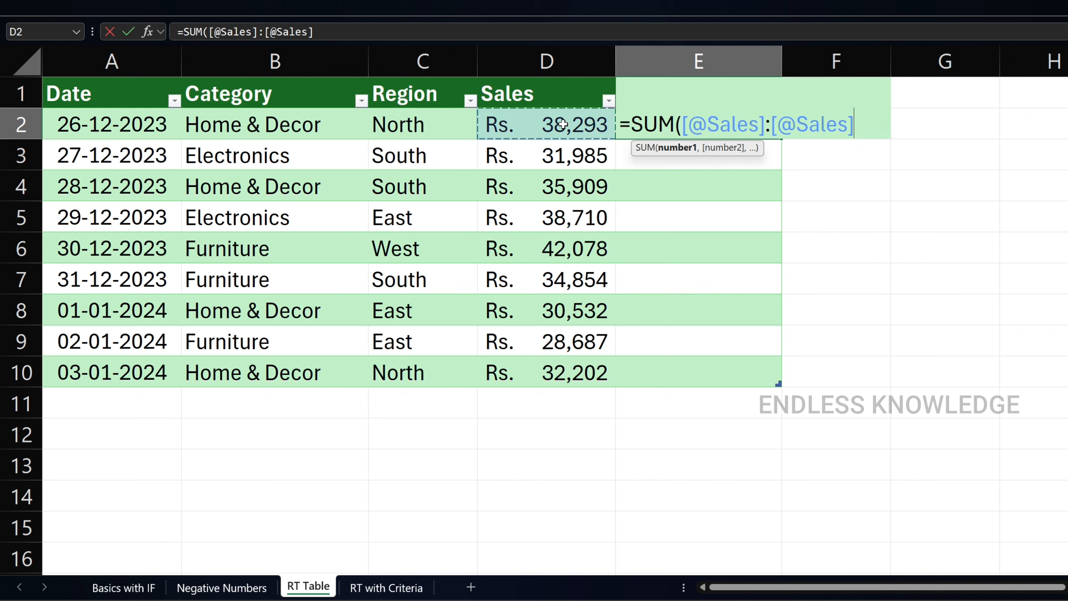
{"action": "type", "text": ")"}
{"action": "key", "text": "Return"}
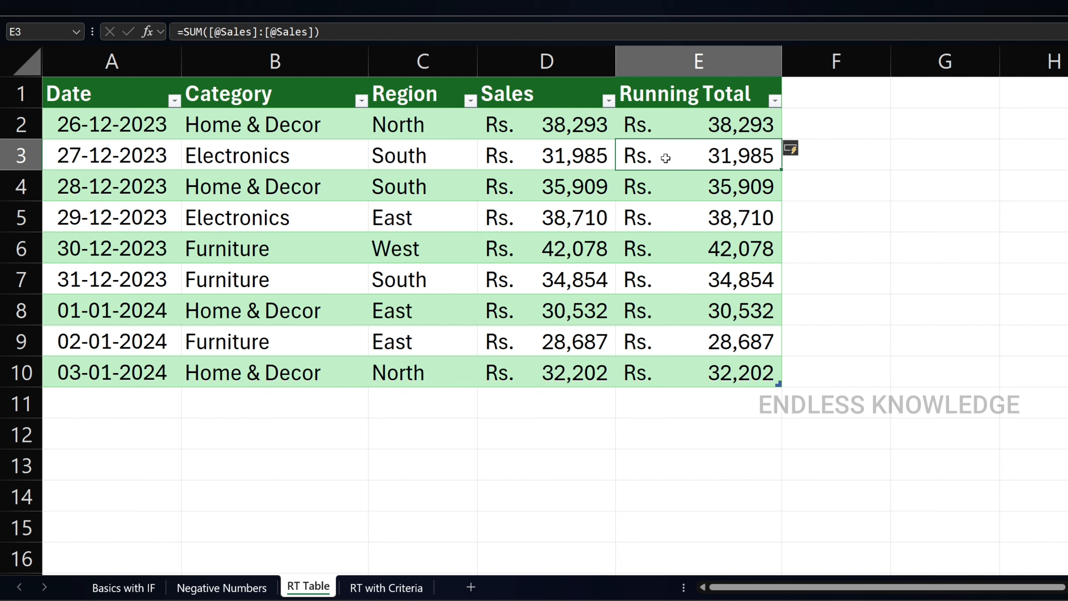
- Review the Running Total values in E3:E10 and clear the formulas from E2:E10
{"action": "left_click_drag", "start_coordinate": [706, 155], "coordinate": [690, 363]}
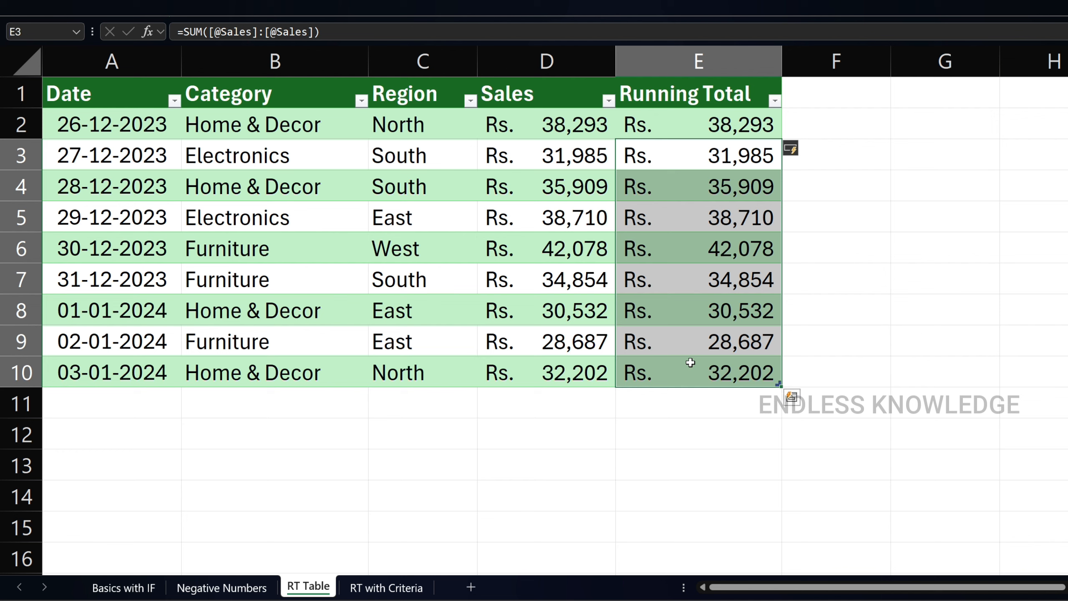
{"action": "left_click", "coordinate": [684, 123]}
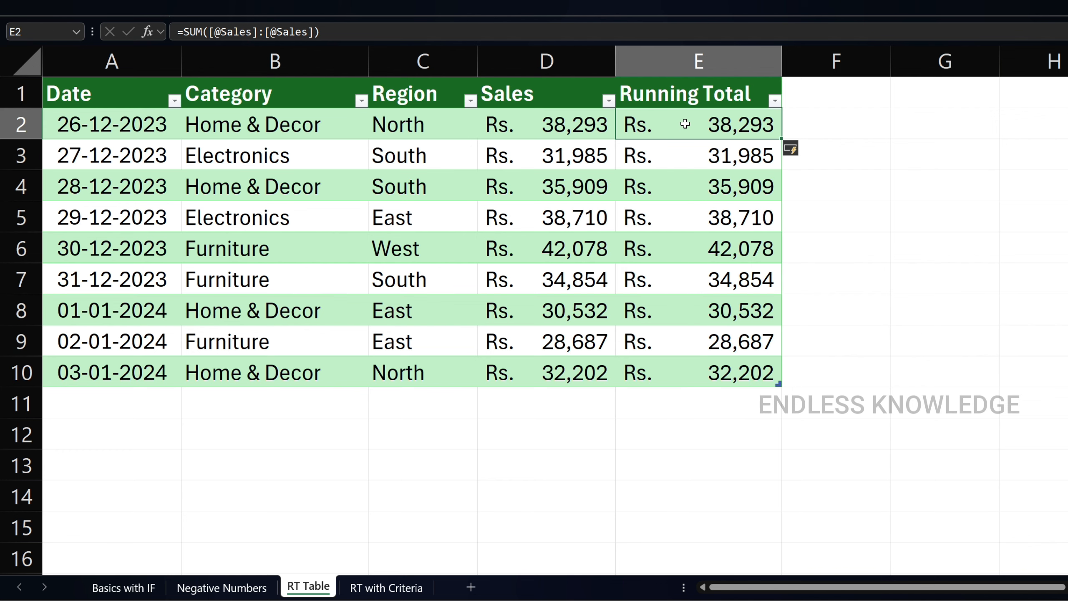
{"action": "left_click_drag", "start_coordinate": [684, 124], "coordinate": [695, 364]}
{"action": "key", "text": "Delete"}
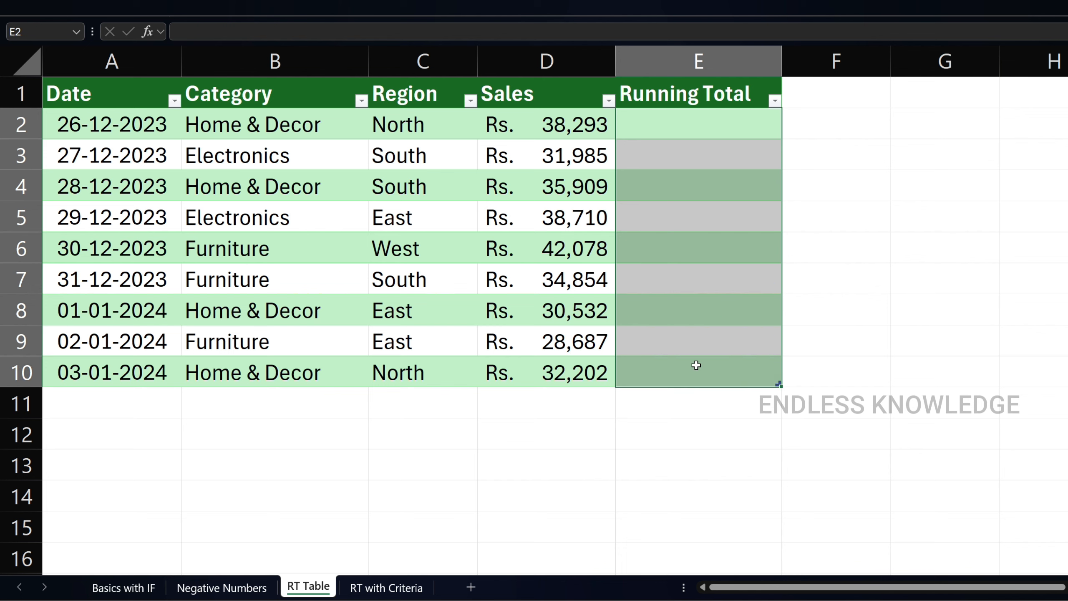
{"action": "left_click", "coordinate": [684, 129]}
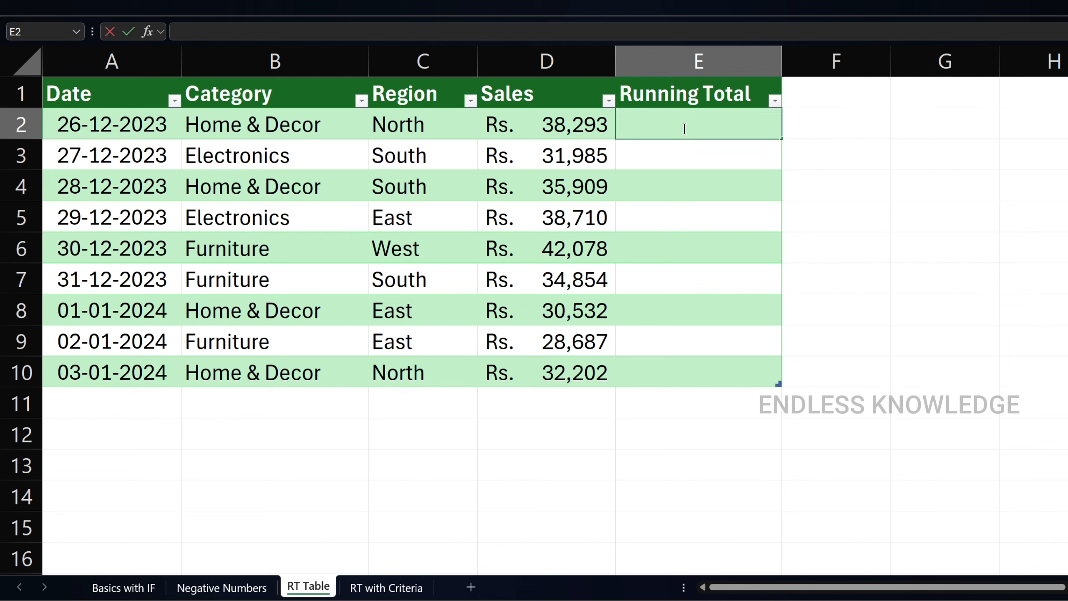
{"action": "type", "text": "="}
{"action": "left_click", "coordinate": [517, 122]}
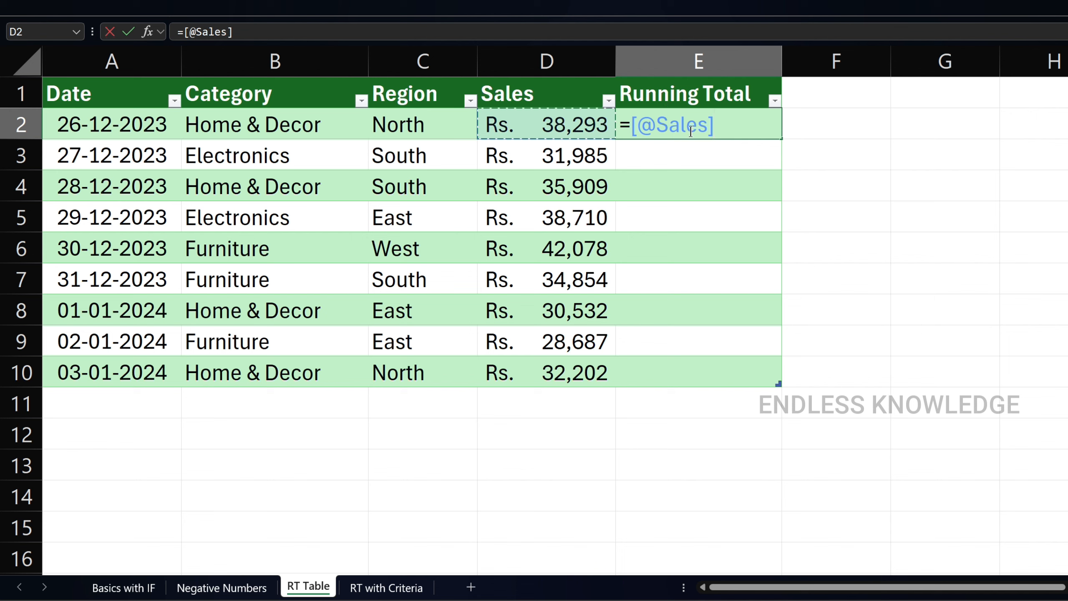
{"action": "key", "text": "Escape"}
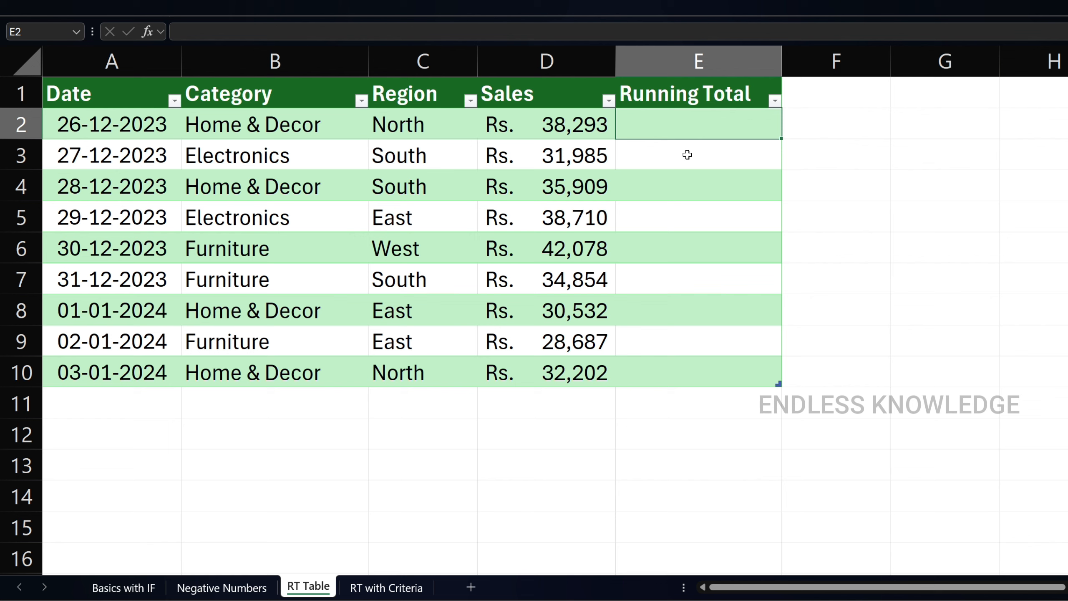
{"action": "double_click", "coordinate": [644, 133]}
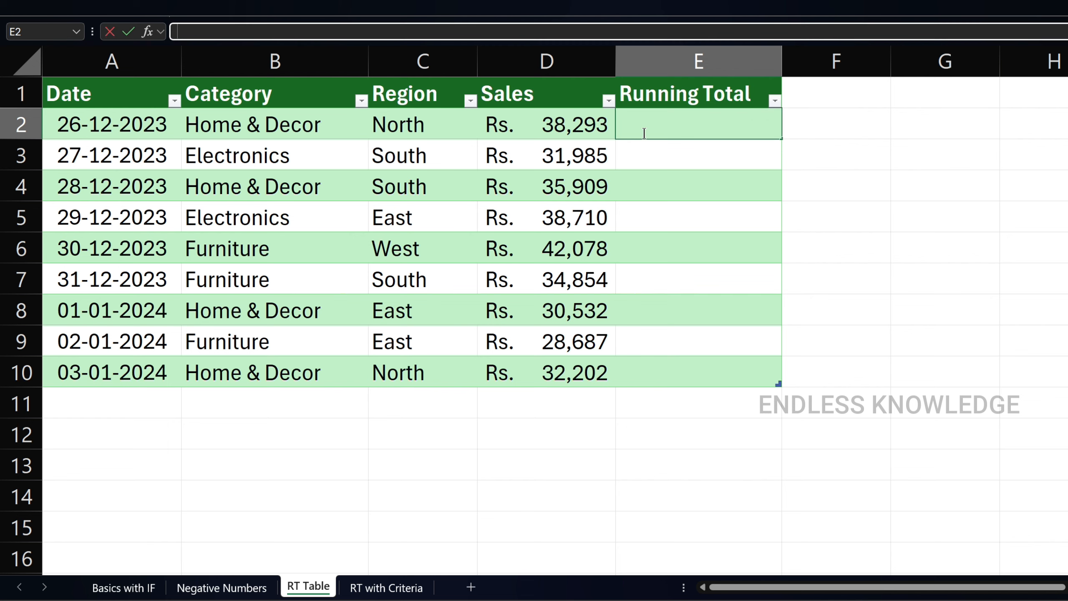
{"action": "type", "text": "=sum("}
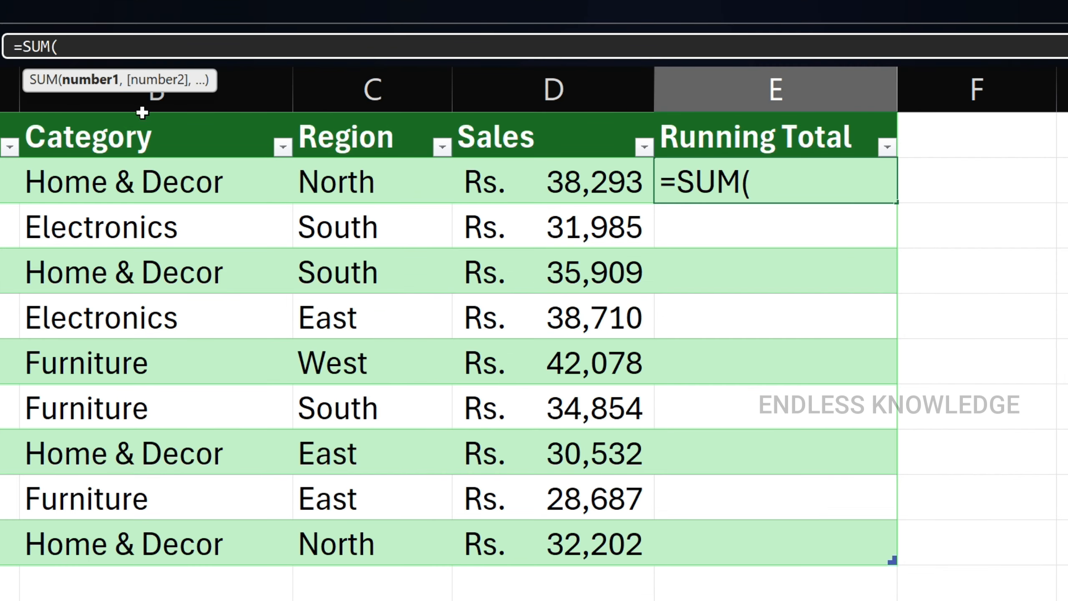
{"action": "left_click", "coordinate": [563, 135]}
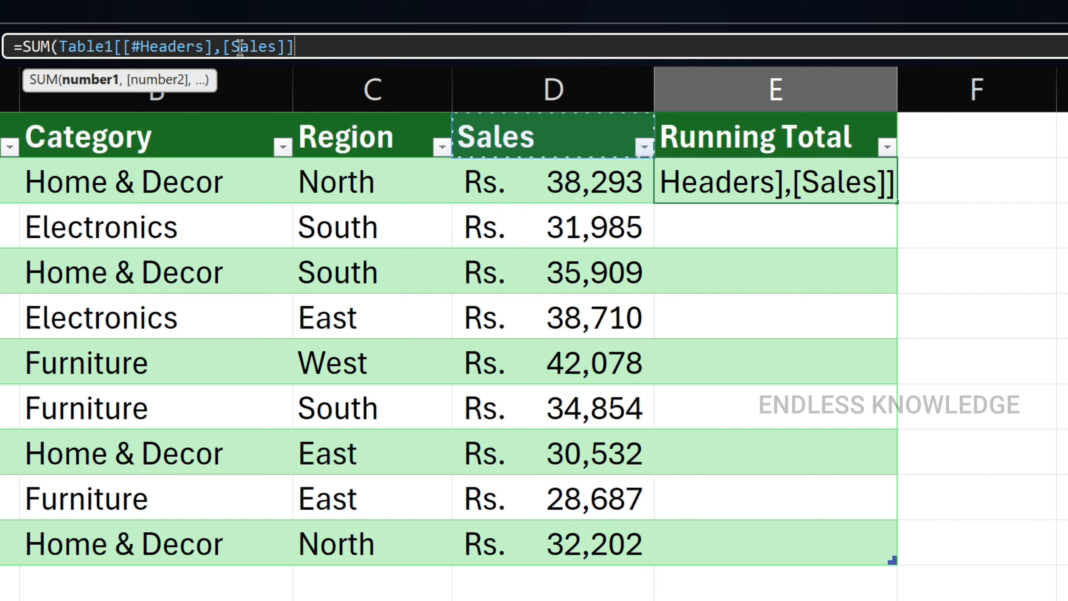
{"action": "left_click", "coordinate": [316, 47]}
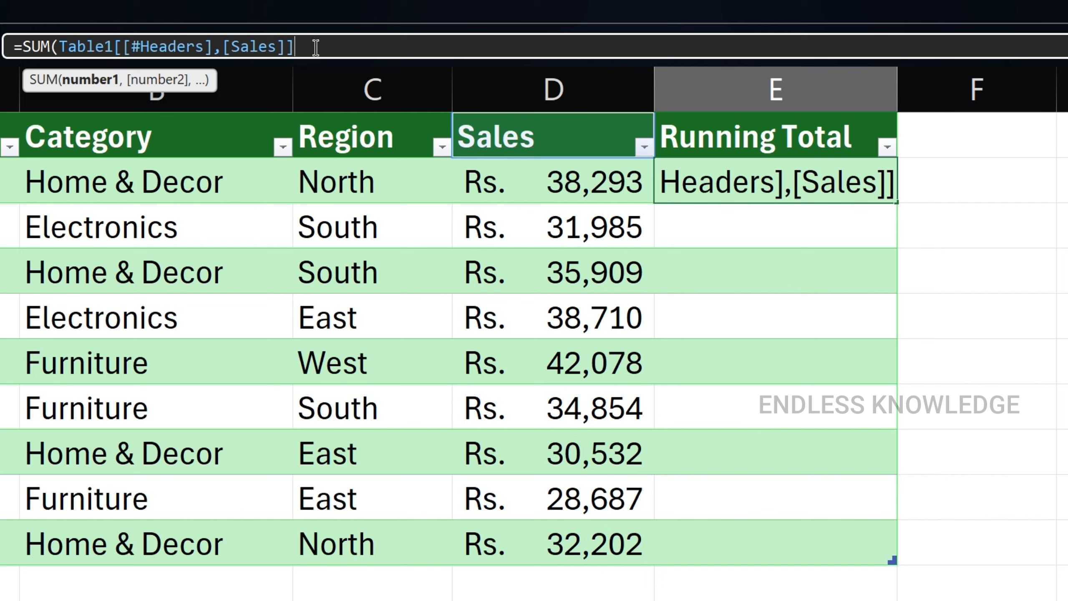
{"action": "type", "text": ":"}
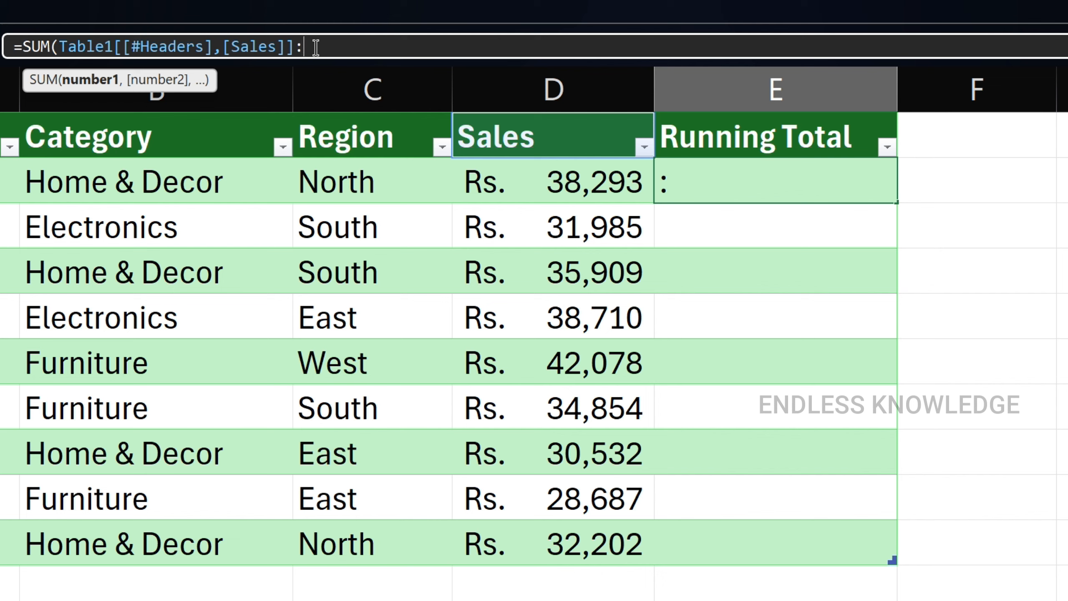
{"action": "left_click", "coordinate": [561, 188]}
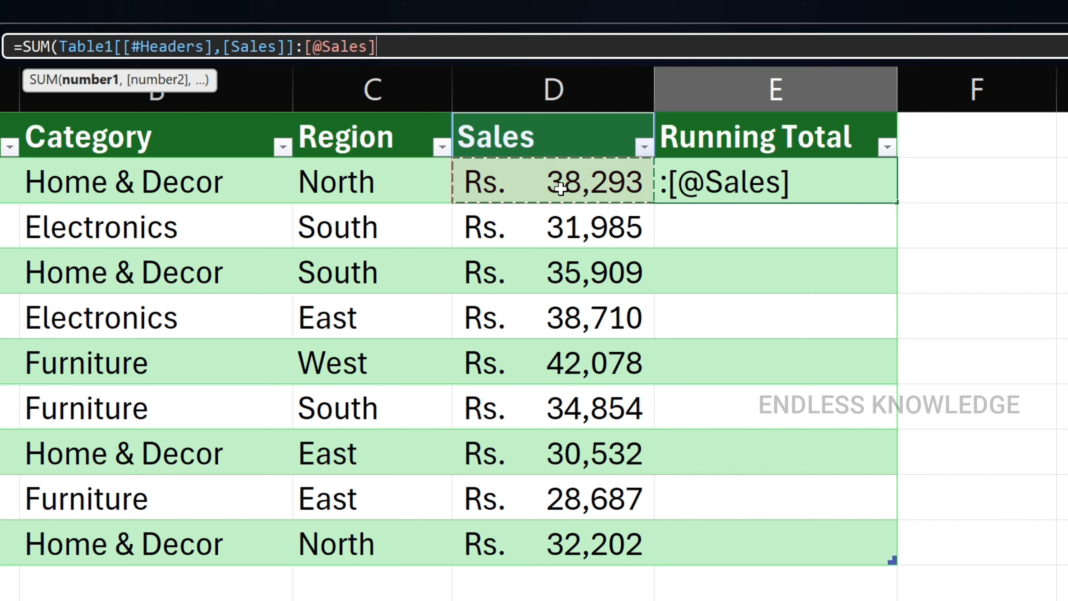
{"action": "type", "text": ")"}
{"action": "key", "text": "Return"}
{"action": "left_click", "coordinate": [764, 187]}
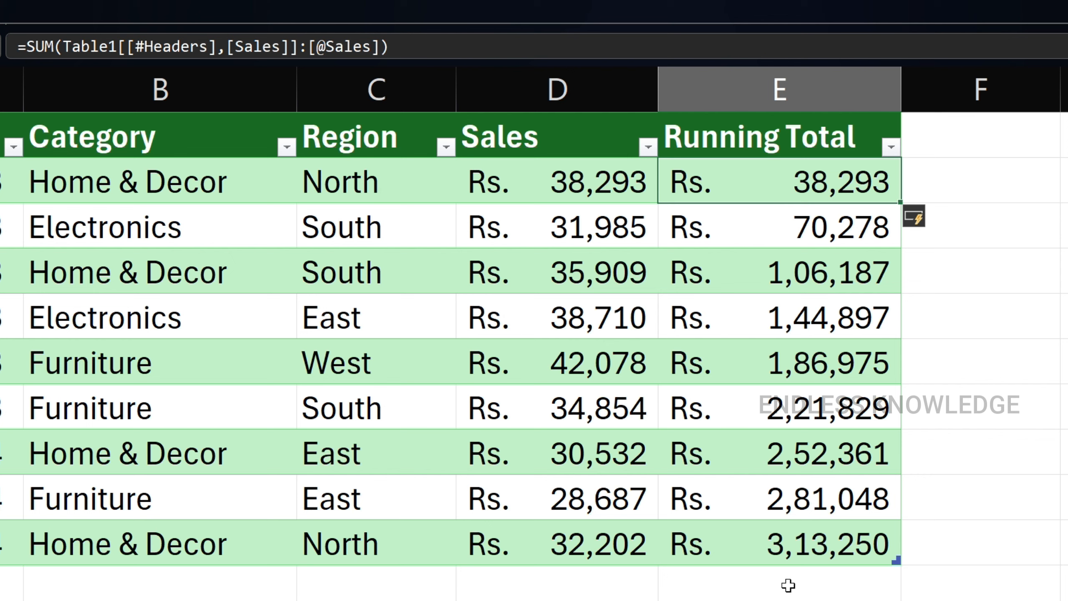
- Append a new row to the sales table after row 10 and enter the date 04-01-2024 in A11
{"action": "left_click", "coordinate": [789, 541]}
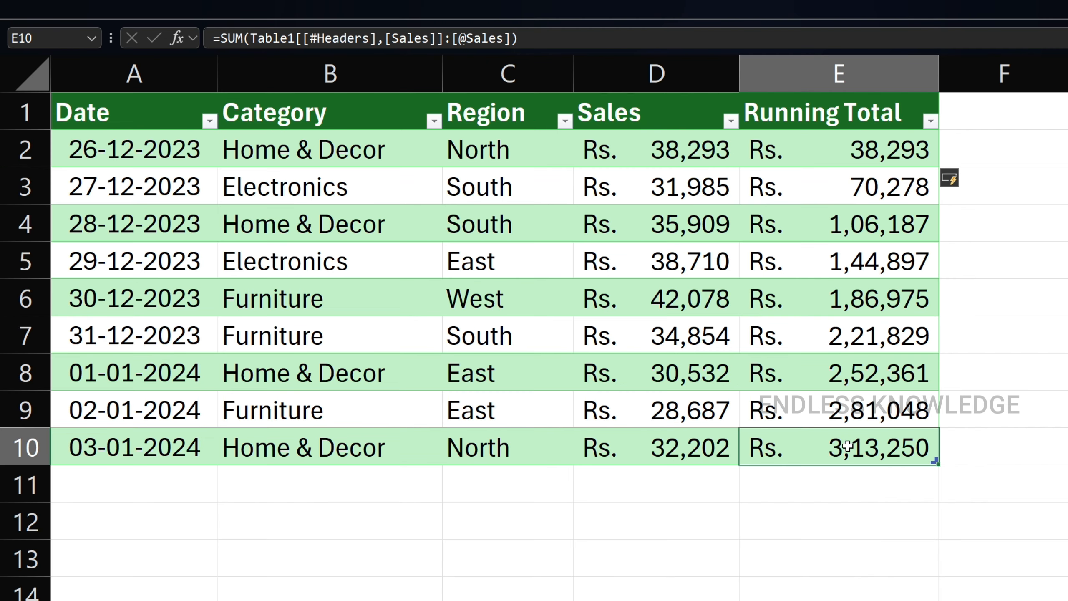
{"action": "key", "text": "Tab"}
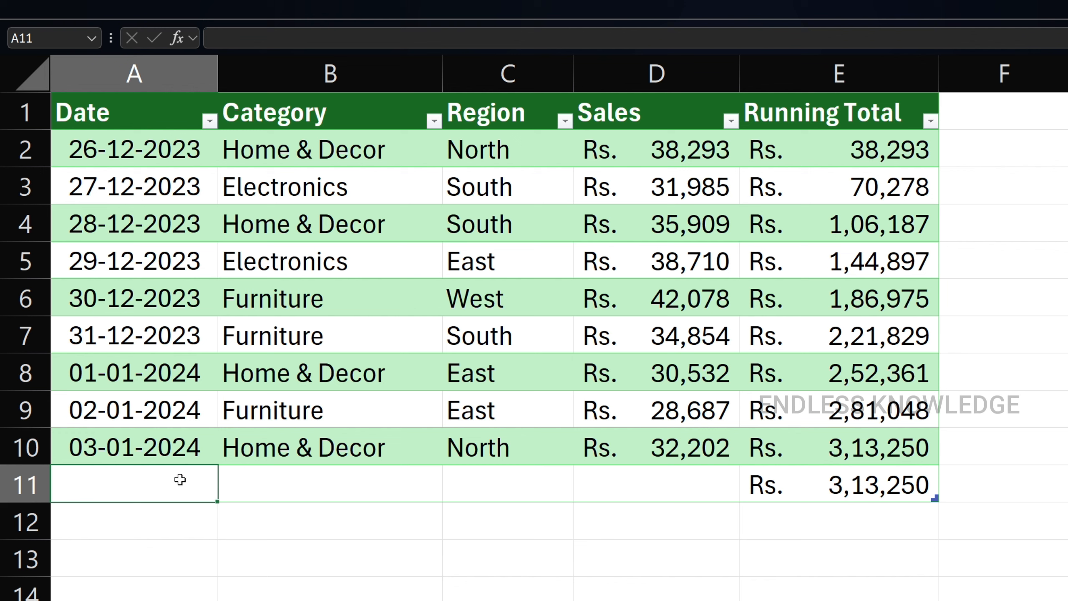
{"action": "key", "text": "ctrl+apostrophe"}
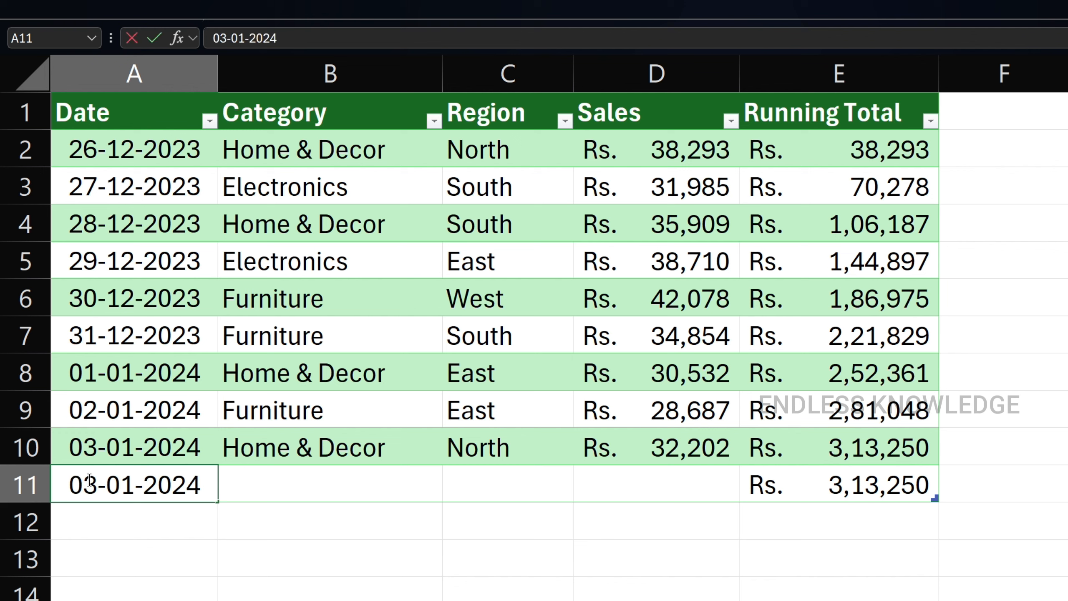
{"action": "key", "text": "Delete"}
{"action": "type", "text": "4"}
{"action": "key", "text": "Return"}
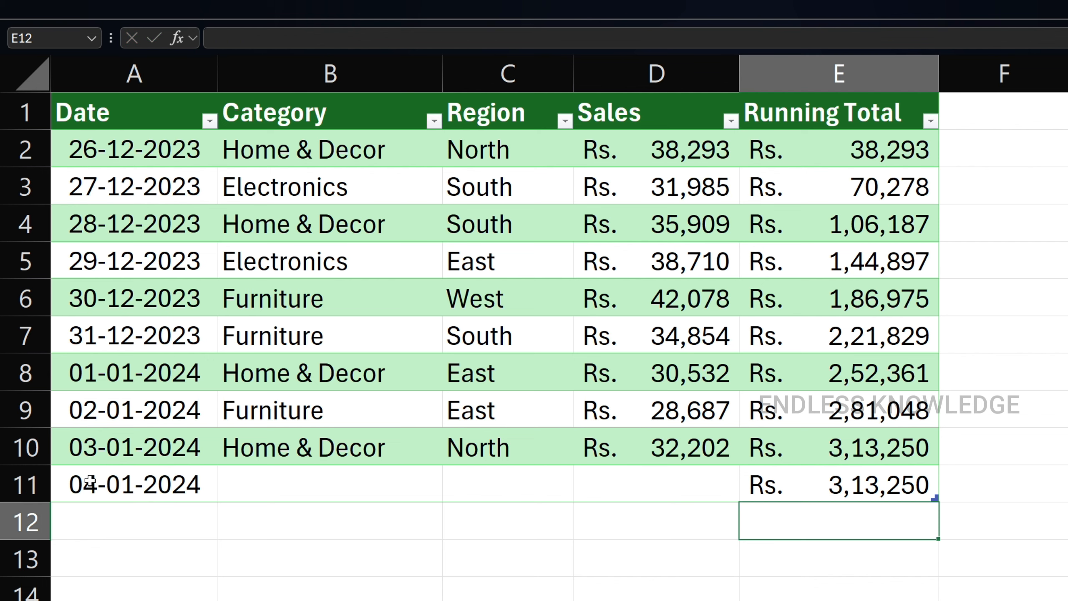
- Complete table row 11 with category Furniture, region East and sales of 50000
{"action": "left_click", "coordinate": [256, 482]}
{"action": "type", "text": "F"}
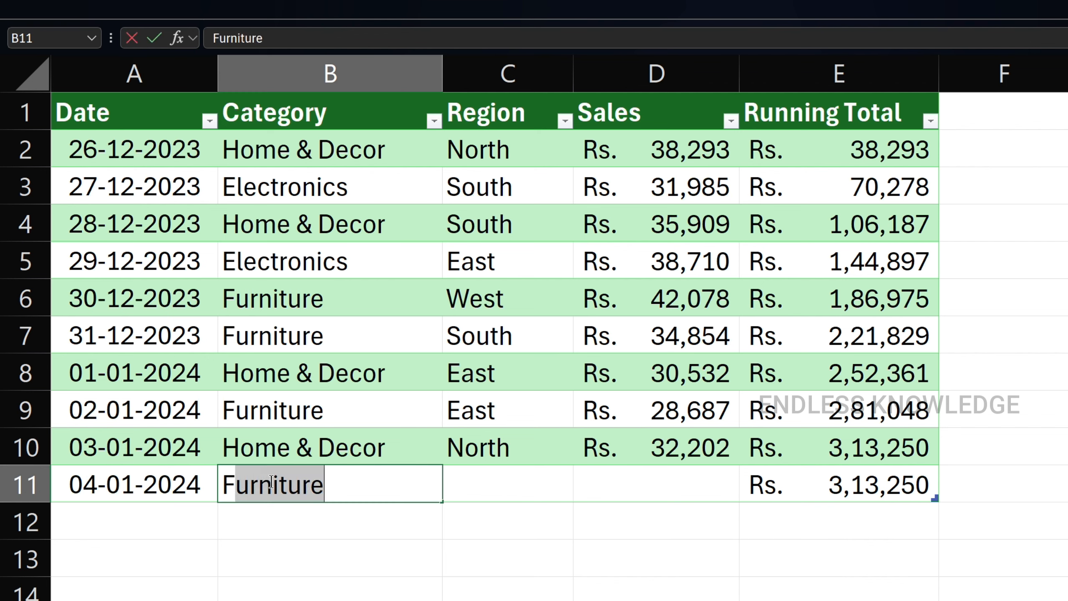
{"action": "left_click", "coordinate": [470, 486]}
{"action": "type", "text": "East"}
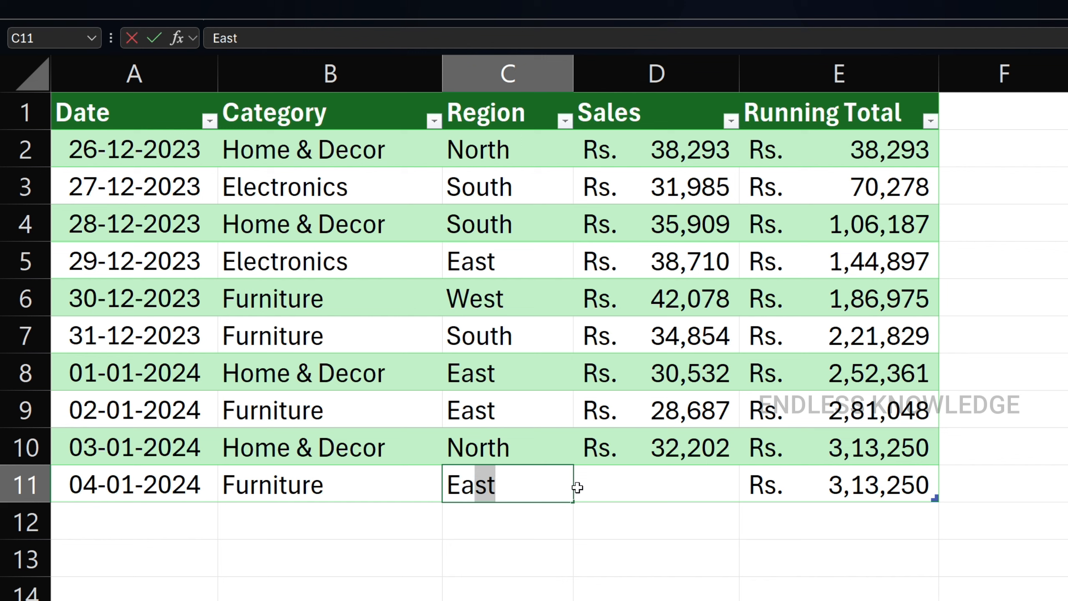
{"action": "left_click", "coordinate": [616, 488]}
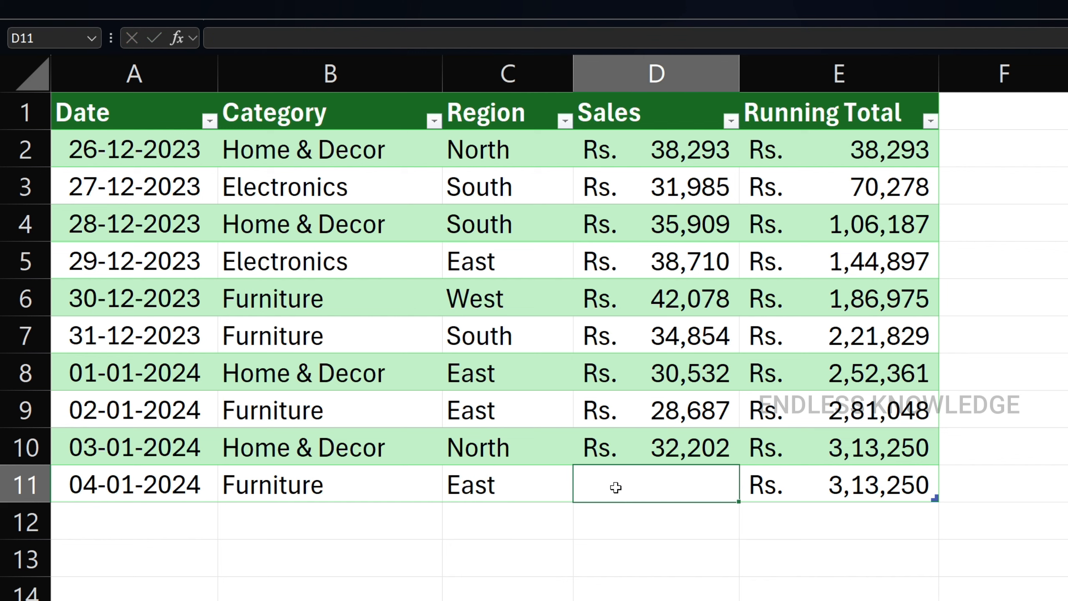
{"action": "type", "text": "50000"}
{"action": "key", "text": "Return"}
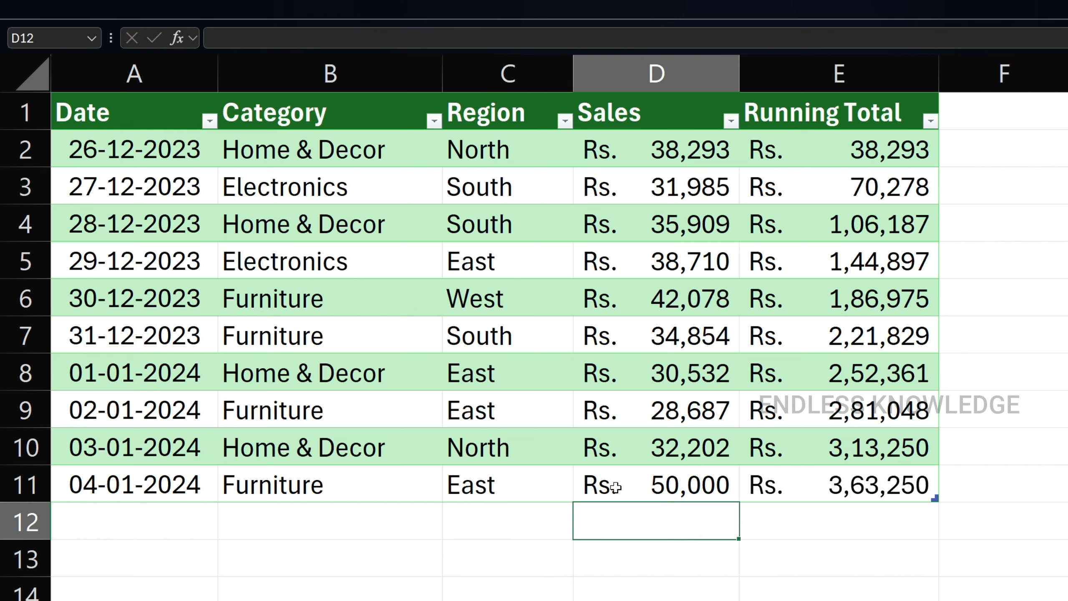
- Check the Running Total formula in E11 and delete sheet row 5, the 29-12-2023 Electronics entry
{"action": "left_click", "coordinate": [863, 486]}
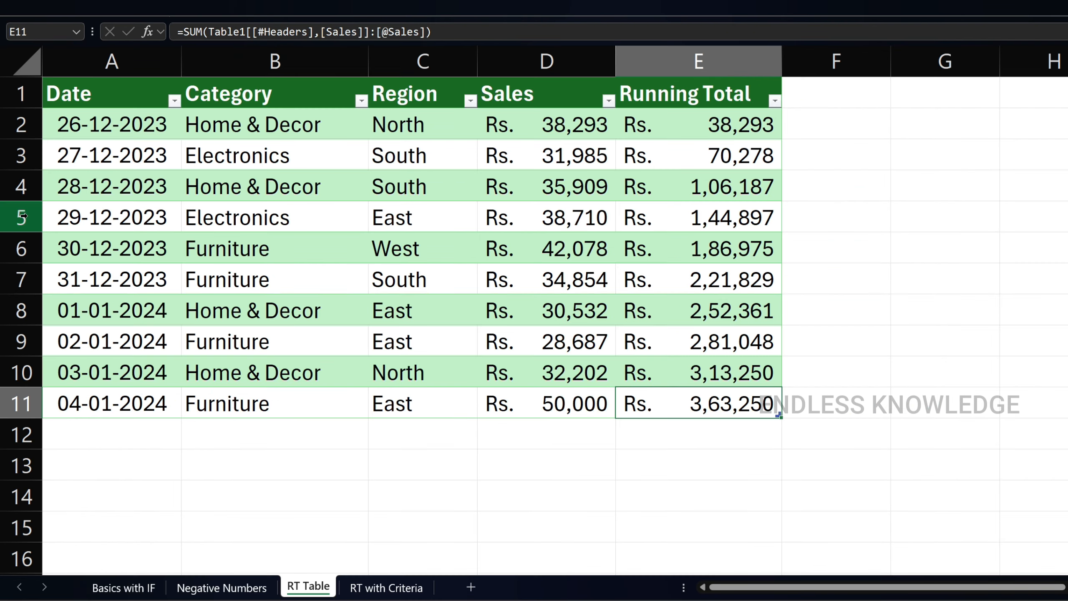
{"action": "left_click", "coordinate": [23, 261]}
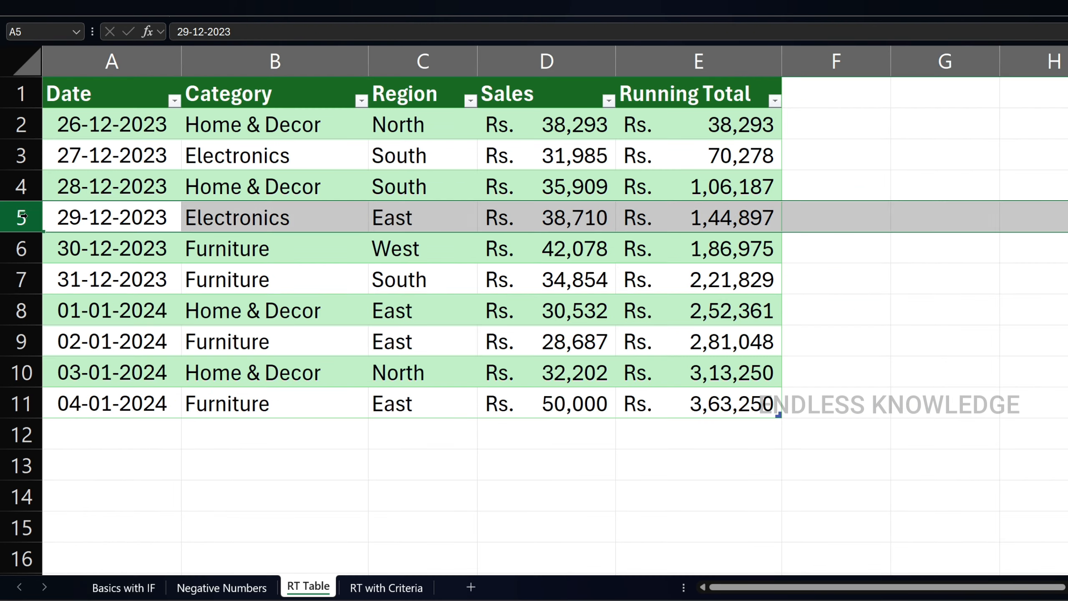
{"action": "key", "text": "ctrl+minus"}
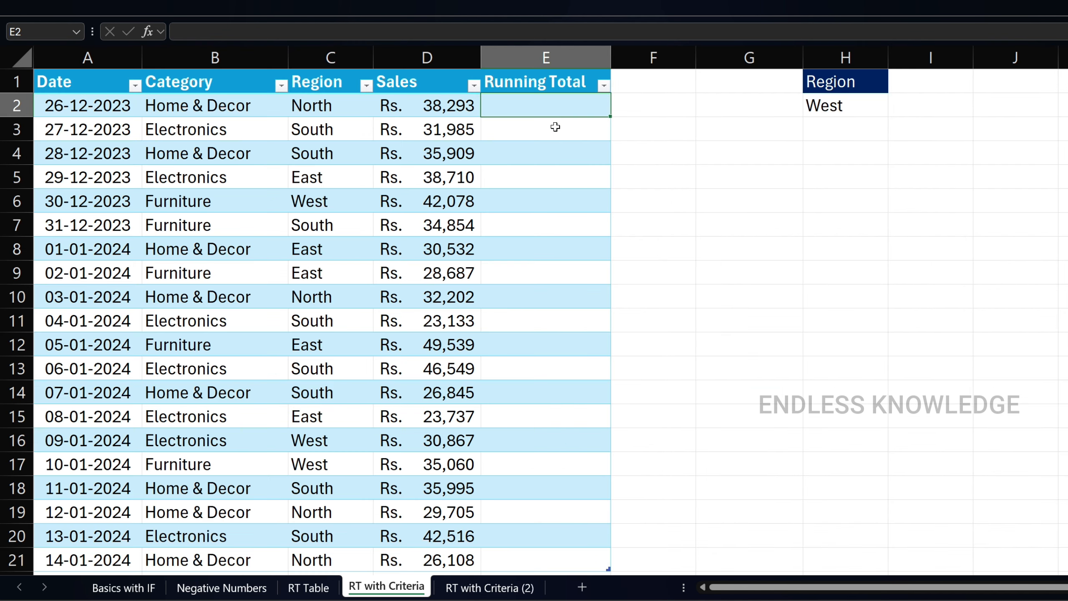
{"action": "left_click_drag", "start_coordinate": [562, 110], "coordinate": [557, 415]}
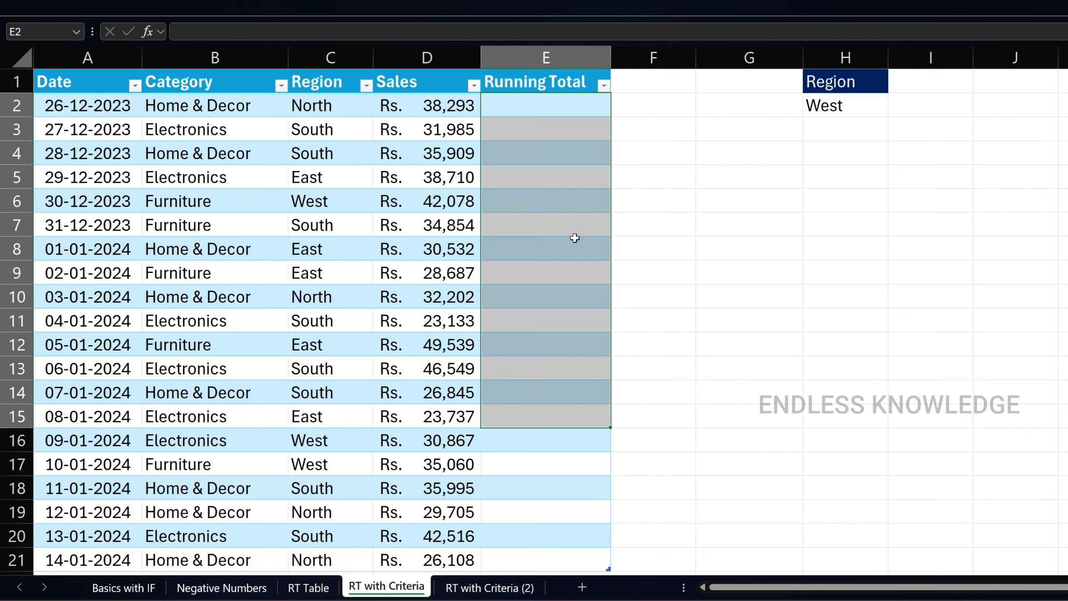
{"action": "left_click", "coordinate": [573, 108]}
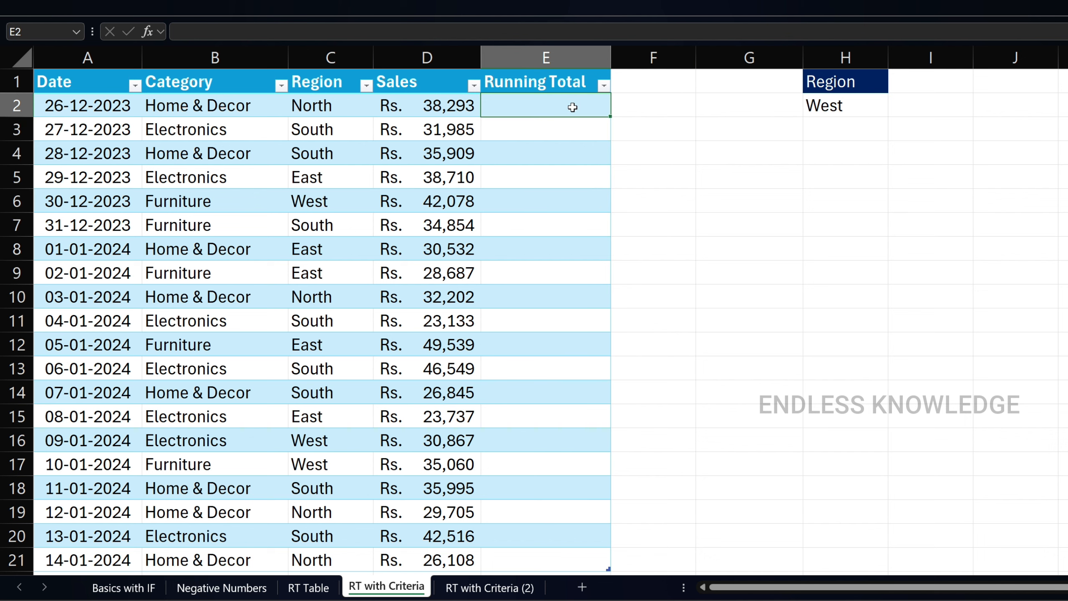
{"action": "left_click", "coordinate": [323, 108]}
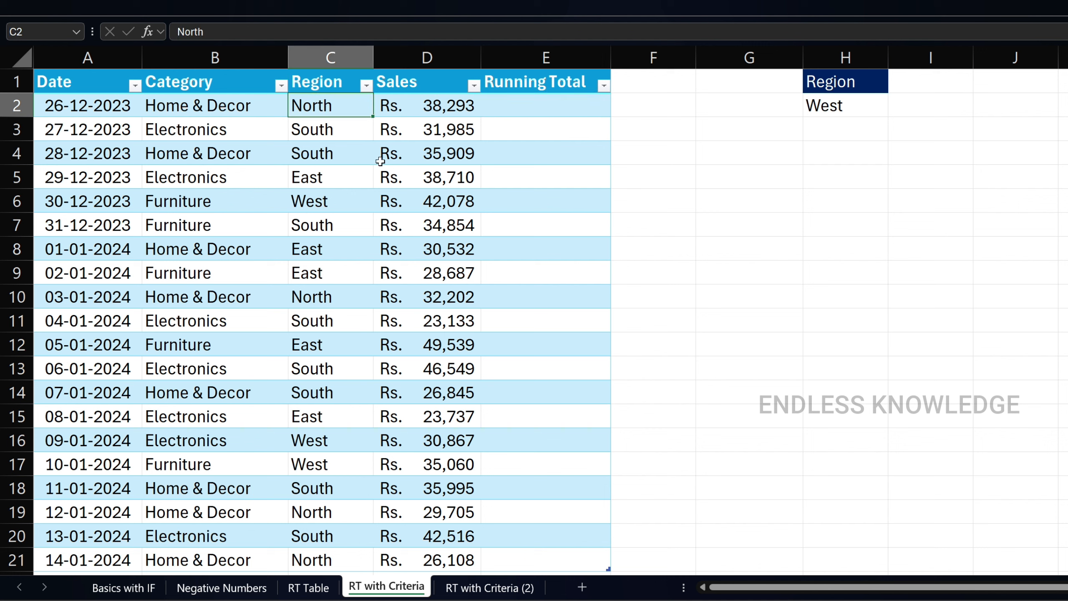
{"action": "left_click", "coordinate": [343, 178]}
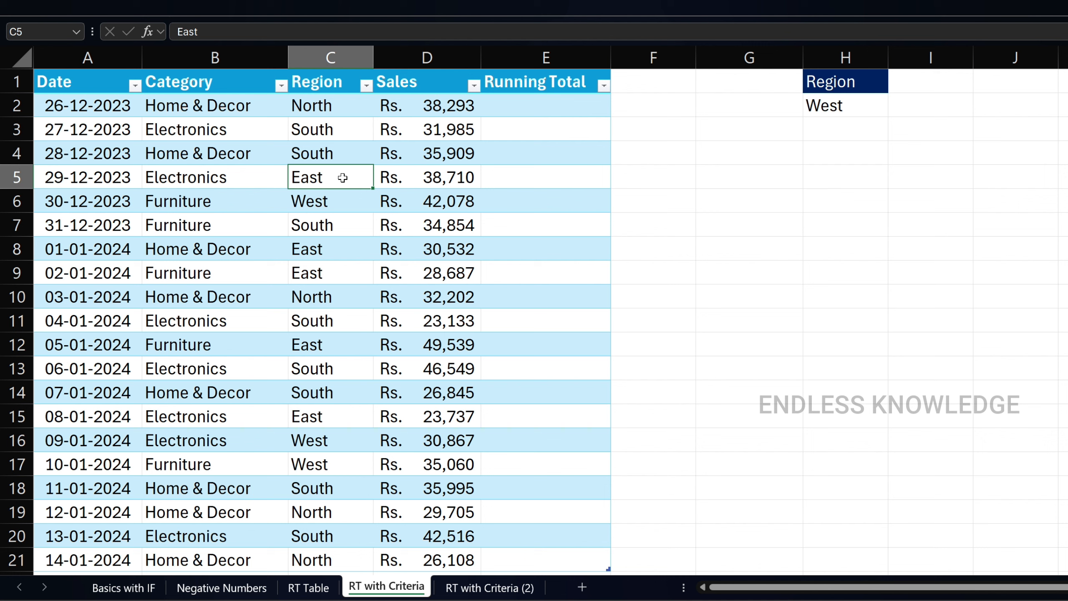
{"action": "left_click", "coordinate": [556, 177]}
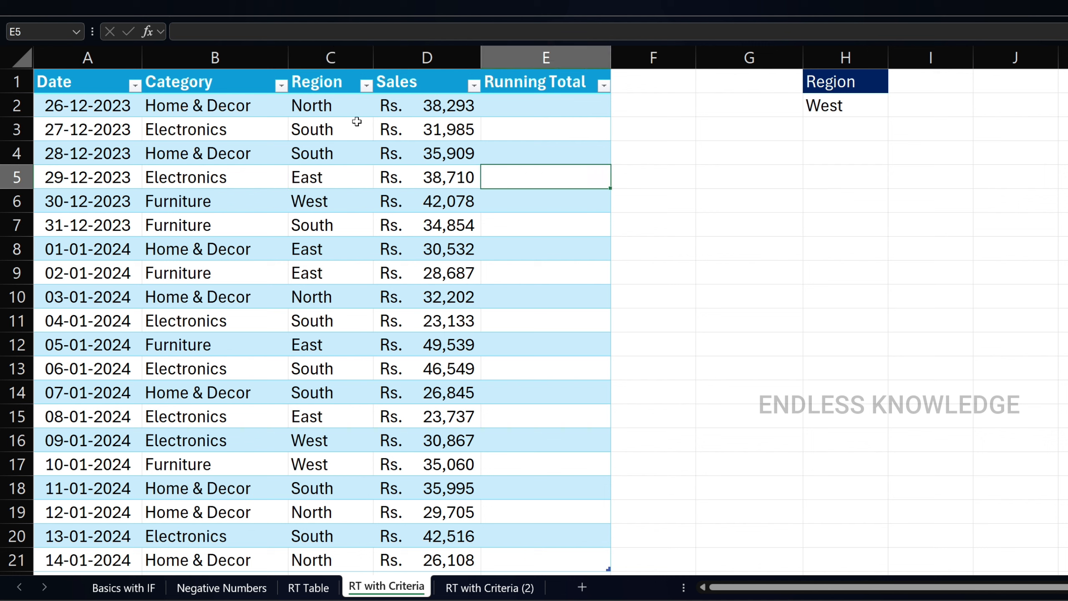
- Set the Region criterion in H2 of the RT with Criteria sheet to East
{"action": "left_click", "coordinate": [862, 109]}
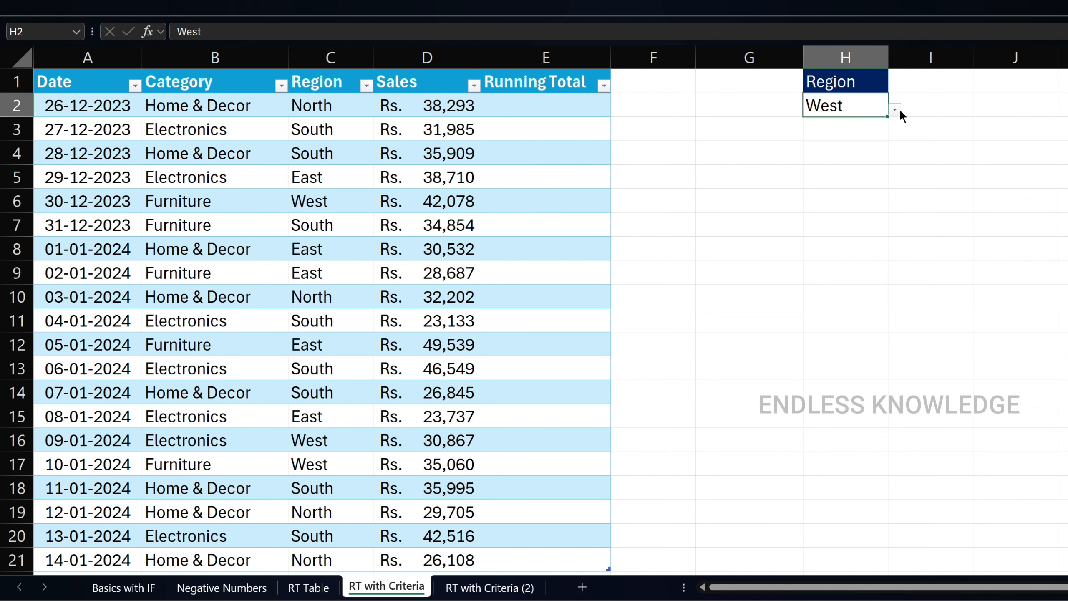
{"action": "left_click", "coordinate": [894, 109]}
{"action": "left_click", "coordinate": [854, 134]}
{"action": "left_click", "coordinate": [894, 109]}
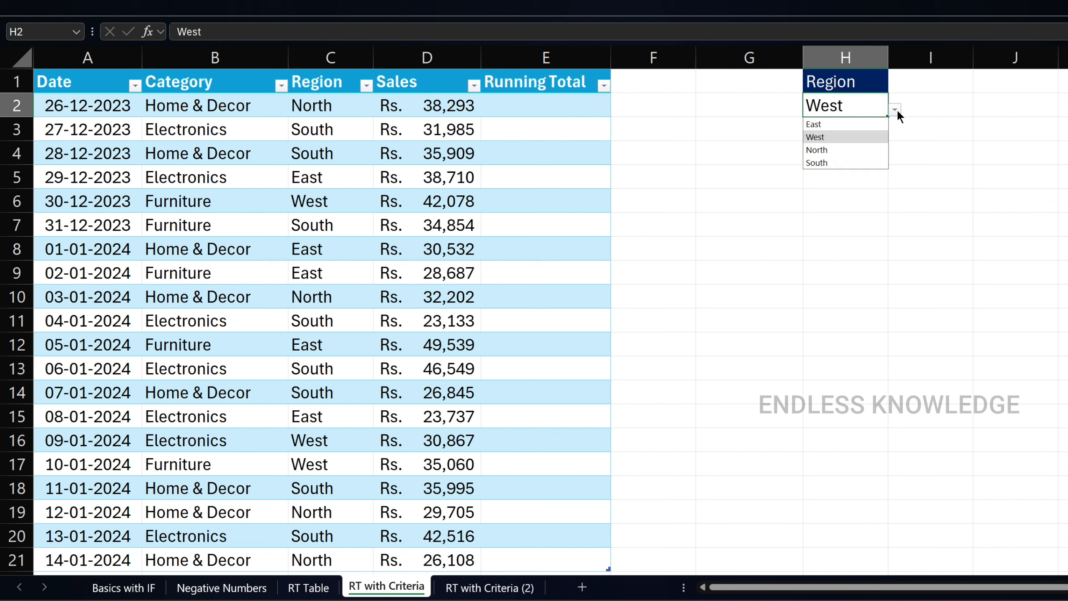
{"action": "left_click", "coordinate": [829, 123]}
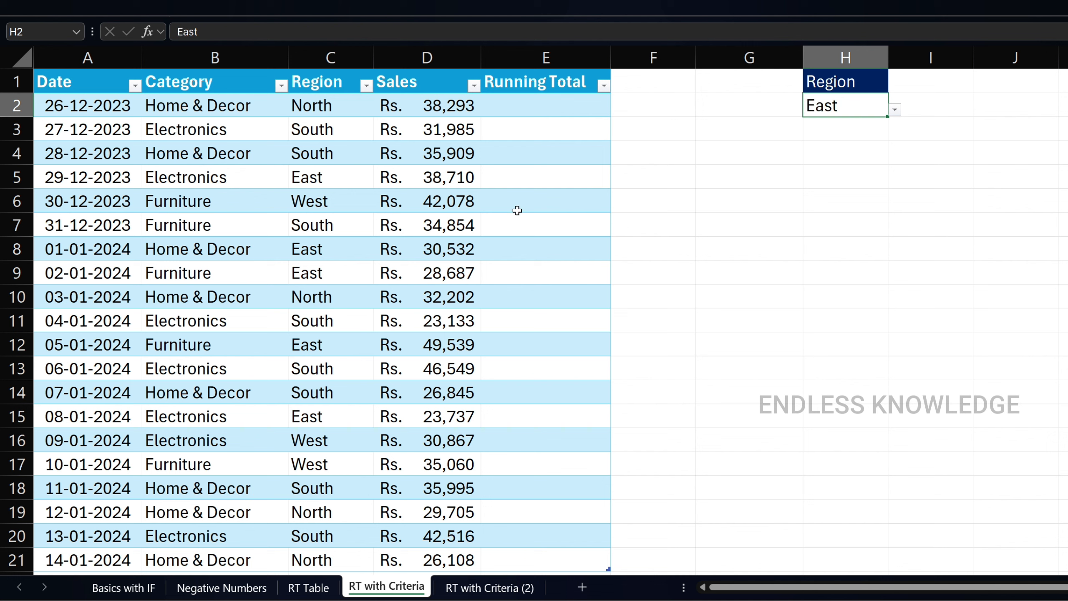
- Begin a SUMIF formula in E2, the first cell of the Running Total column
{"action": "left_click_drag", "start_coordinate": [551, 116], "coordinate": [549, 461]}
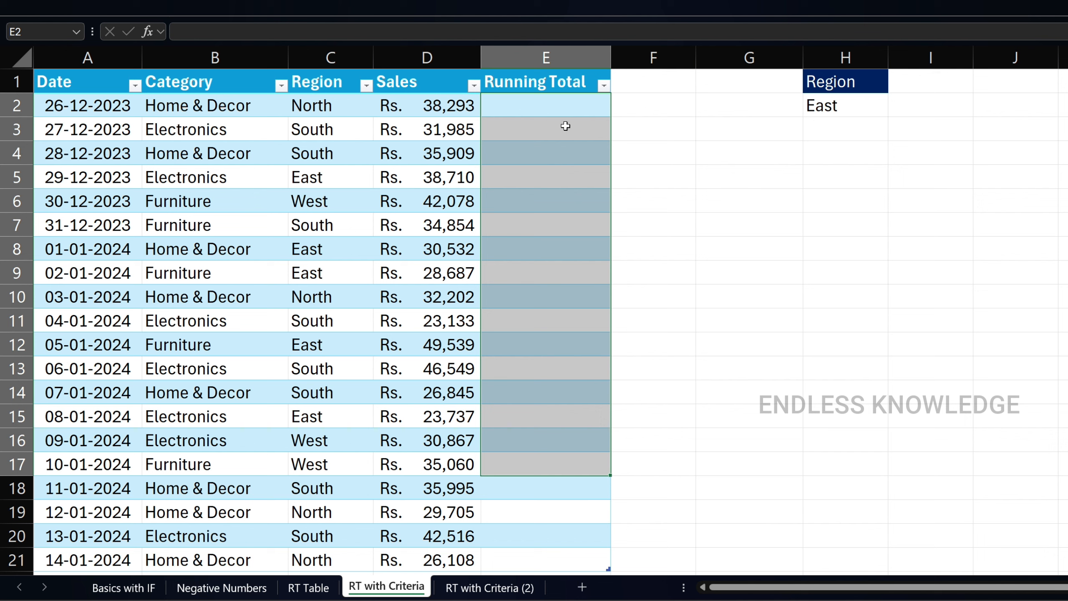
{"action": "left_click", "coordinate": [568, 111]}
{"action": "left_click_drag", "start_coordinate": [575, 108], "coordinate": [557, 505]}
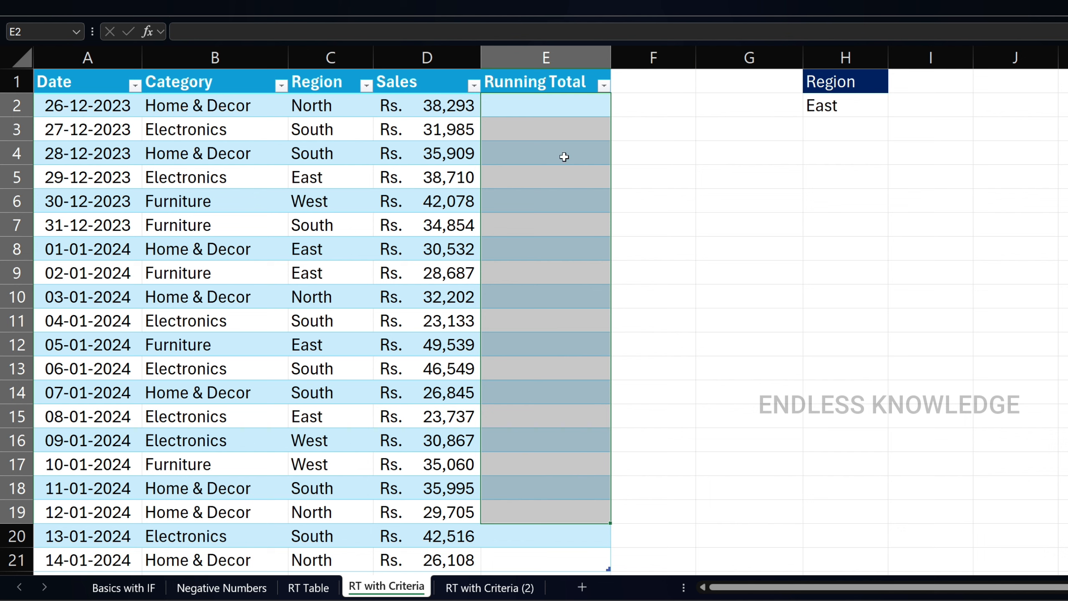
{"action": "left_click", "coordinate": [571, 107]}
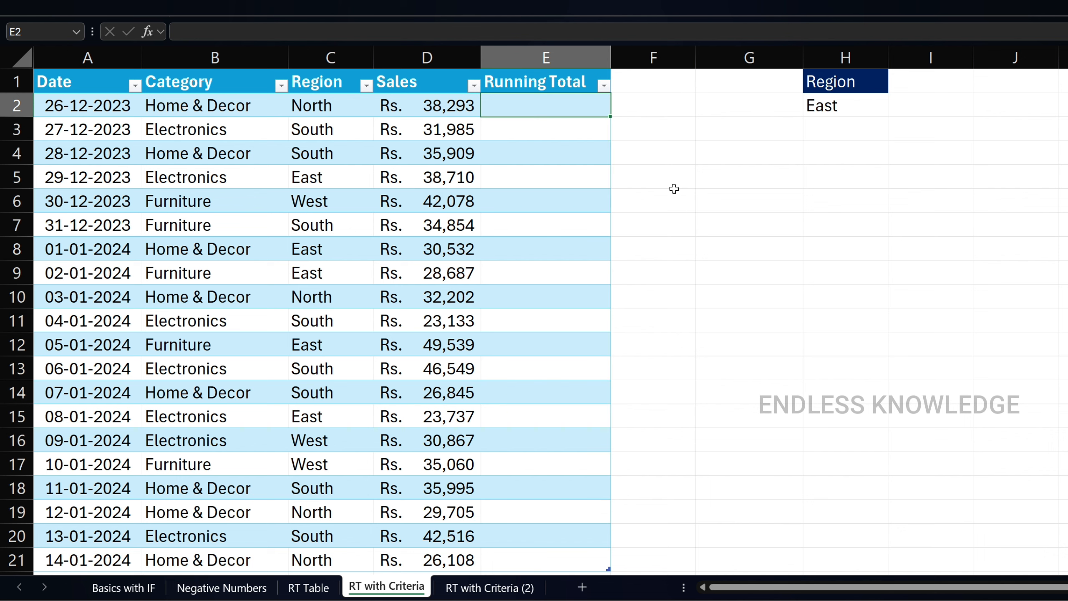
{"action": "type", "text": "=sumif"}
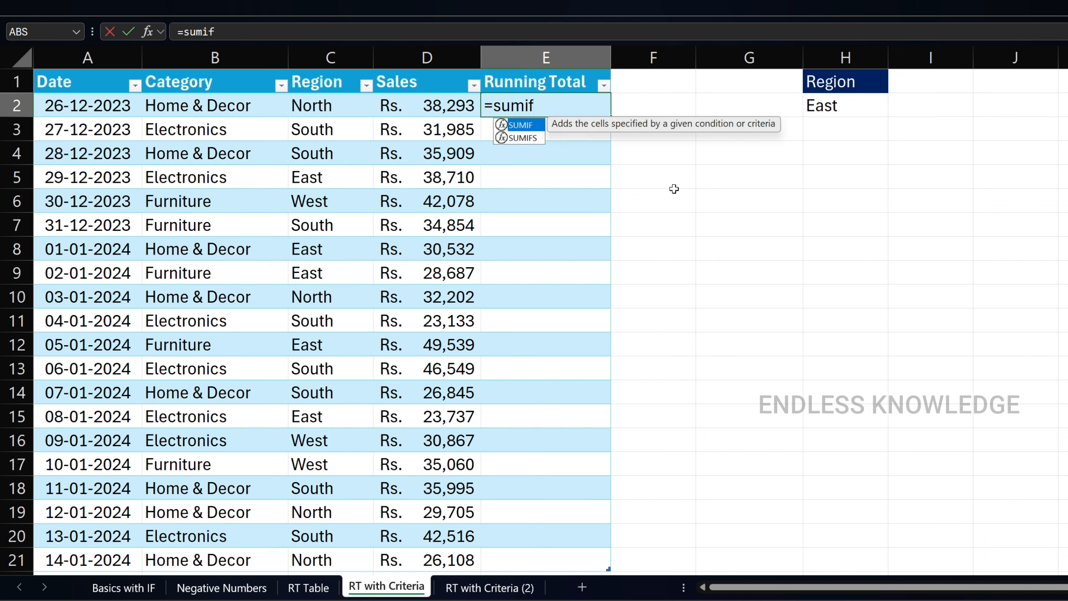
{"action": "type", "text": "ws"}
{"action": "key", "text": "BackSpace"}
{"action": "key", "text": "BackSpace"}
{"action": "type", "text": "s"}
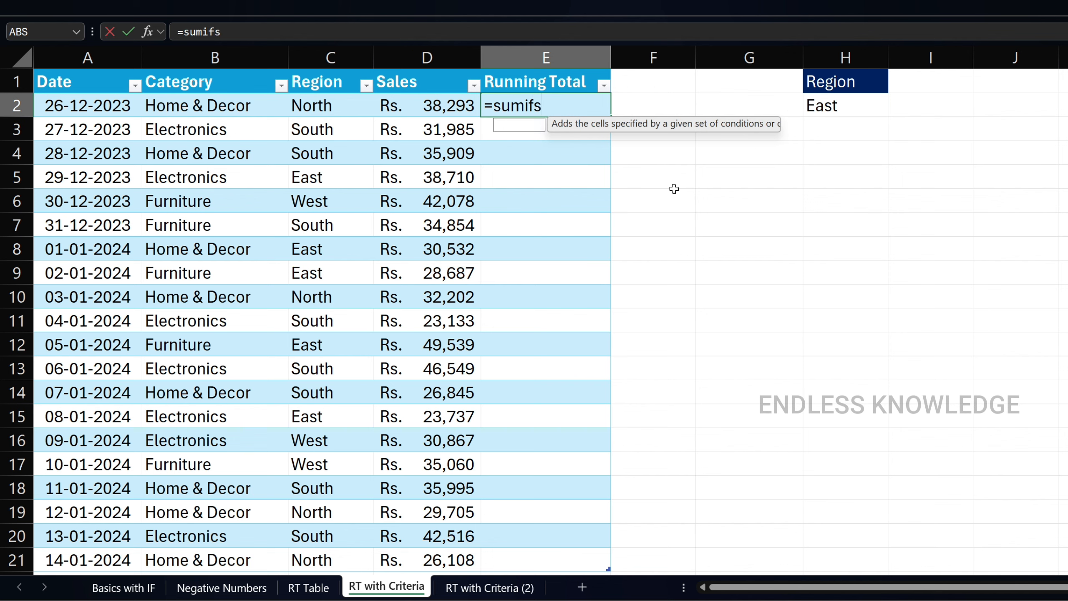
{"action": "key", "text": "BackSpace"}
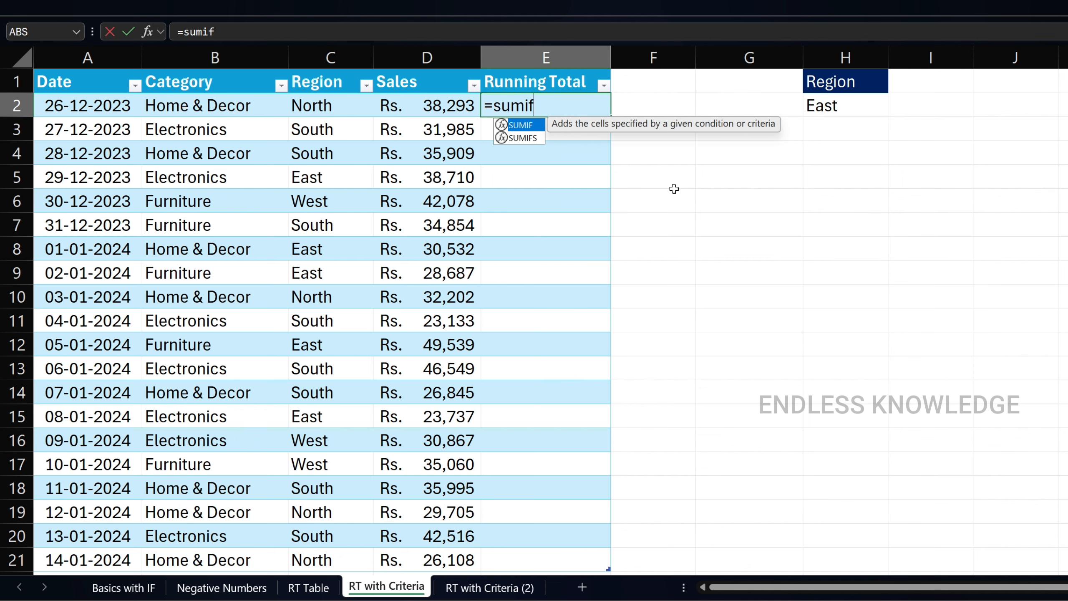
{"action": "key", "text": "Tab"}
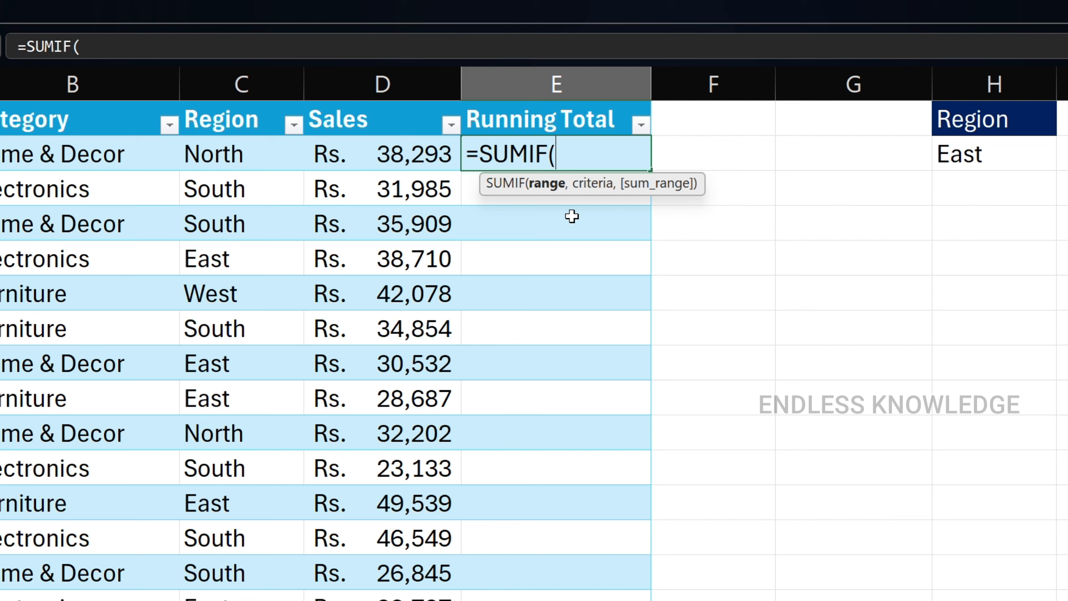
{"action": "type", "text": ","}
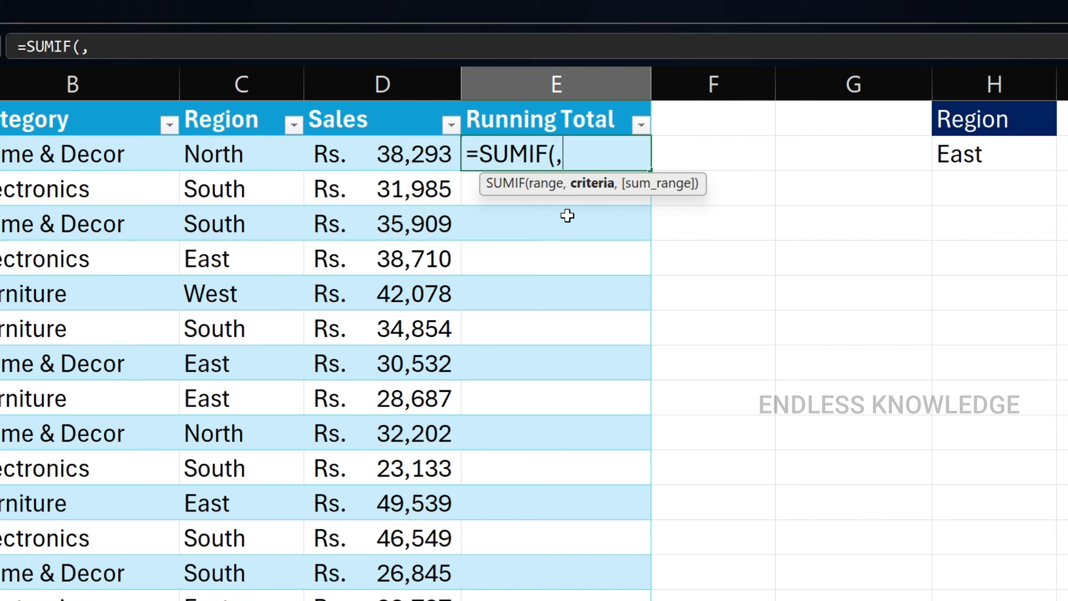
{"action": "type", "text": ","}
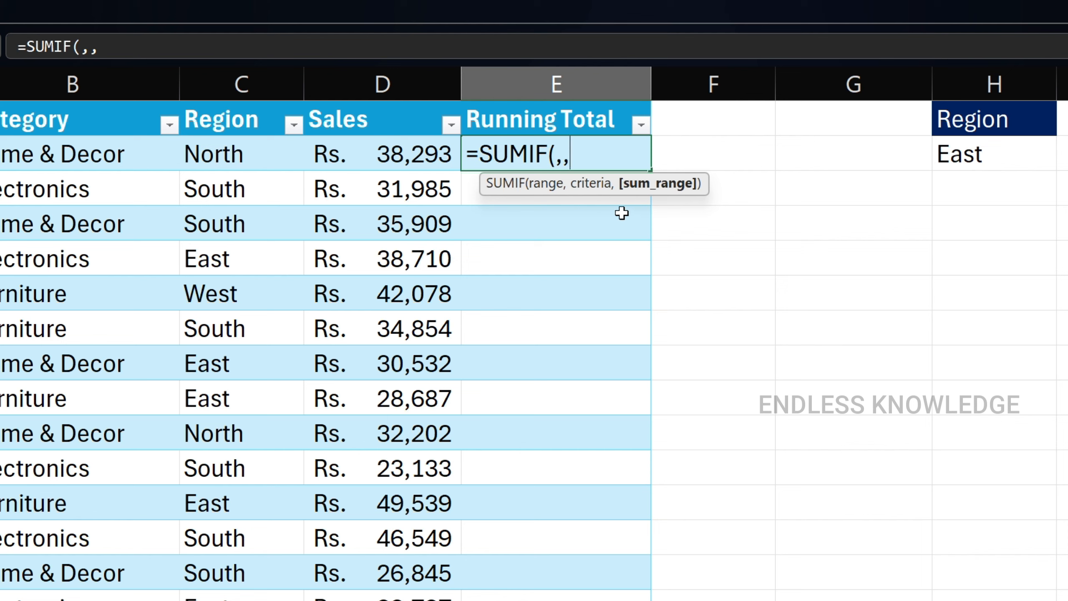
{"action": "key", "text": "BackSpace"}
{"action": "key", "text": "BackSpace"}
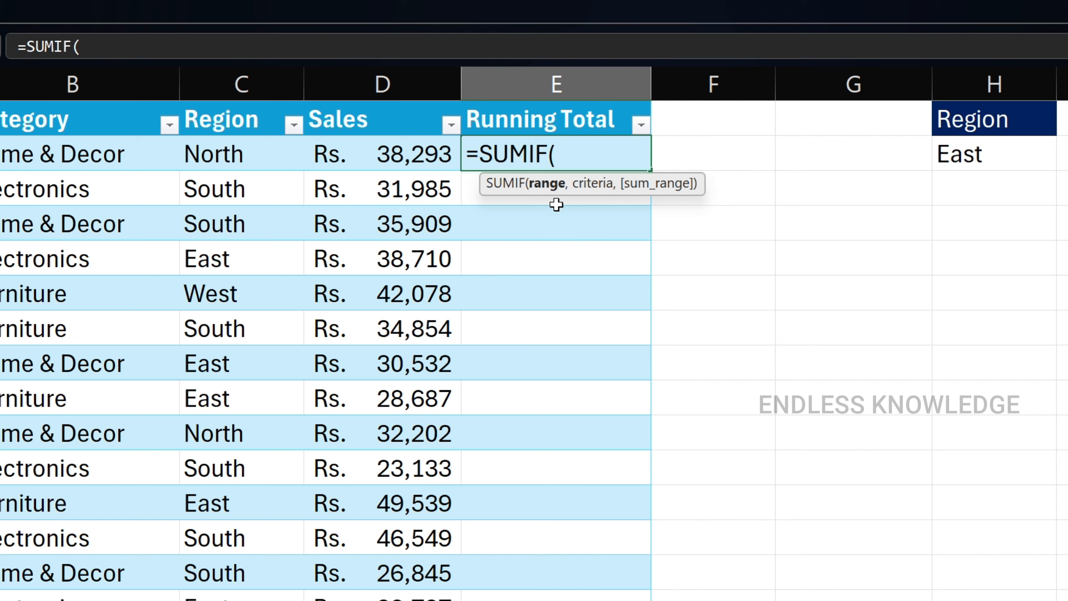
{"action": "type", "text": ",,"}
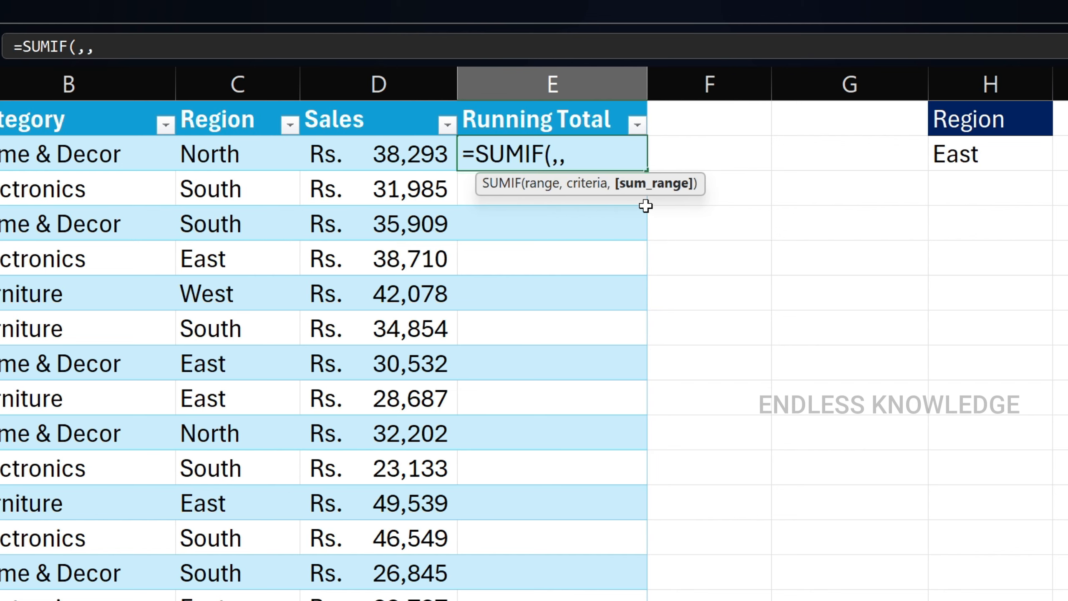
{"action": "key", "text": "BackSpace"}
{"action": "key", "text": "BackSpace"}
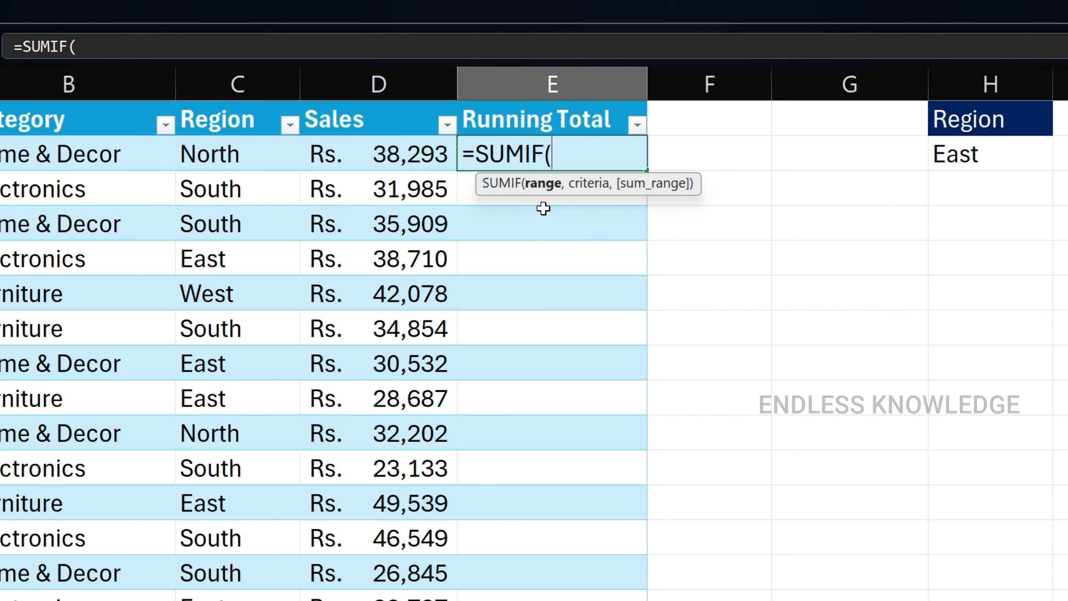
{"action": "left_click", "coordinate": [240, 119]}
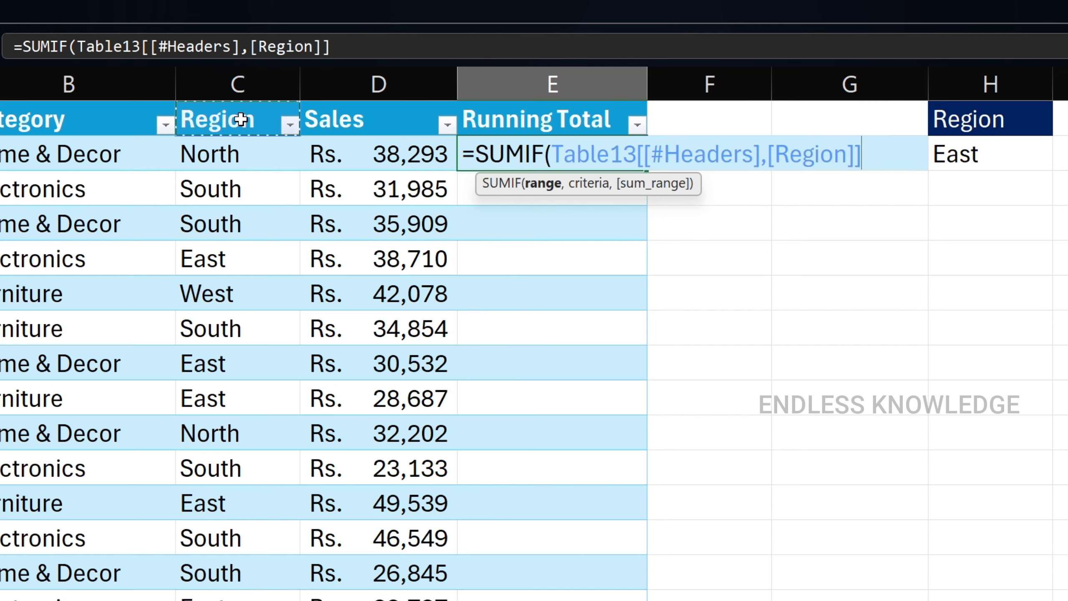
{"action": "left_click", "coordinate": [360, 45]}
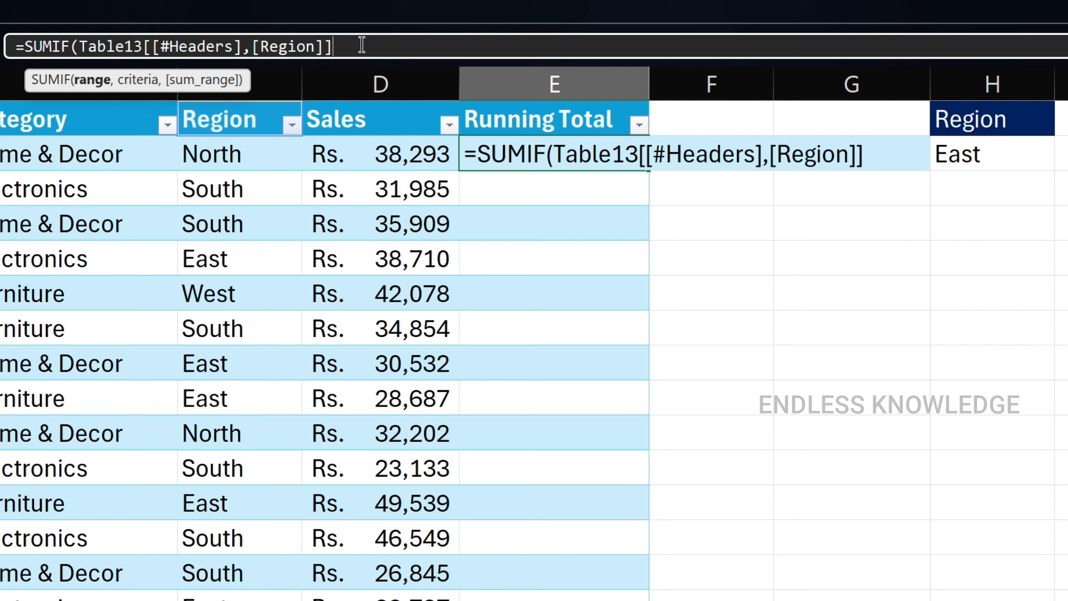
{"action": "type", "text": ":"}
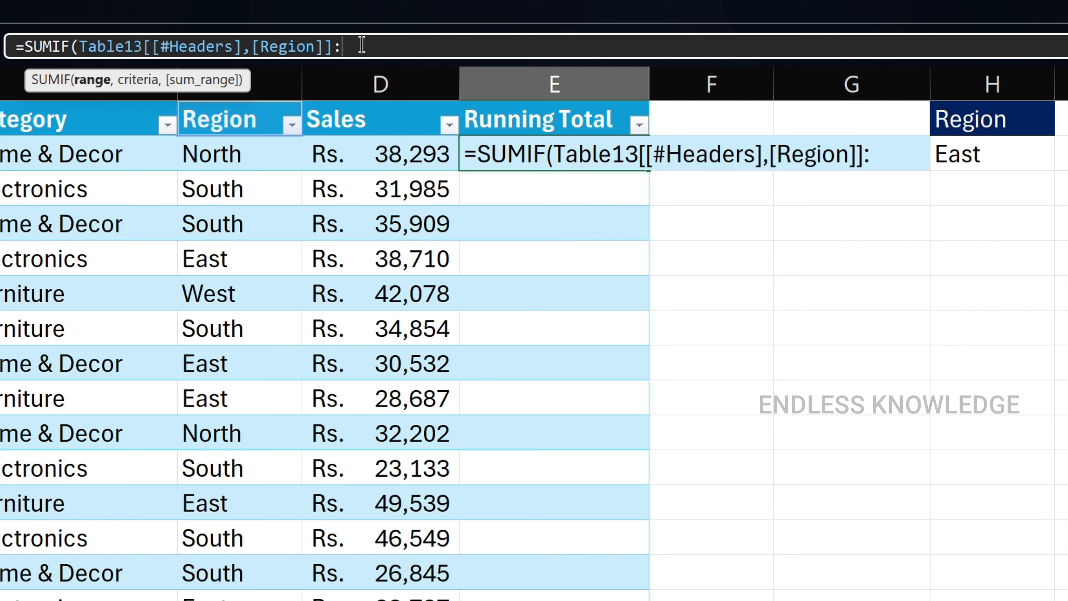
{"action": "left_click", "coordinate": [259, 154]}
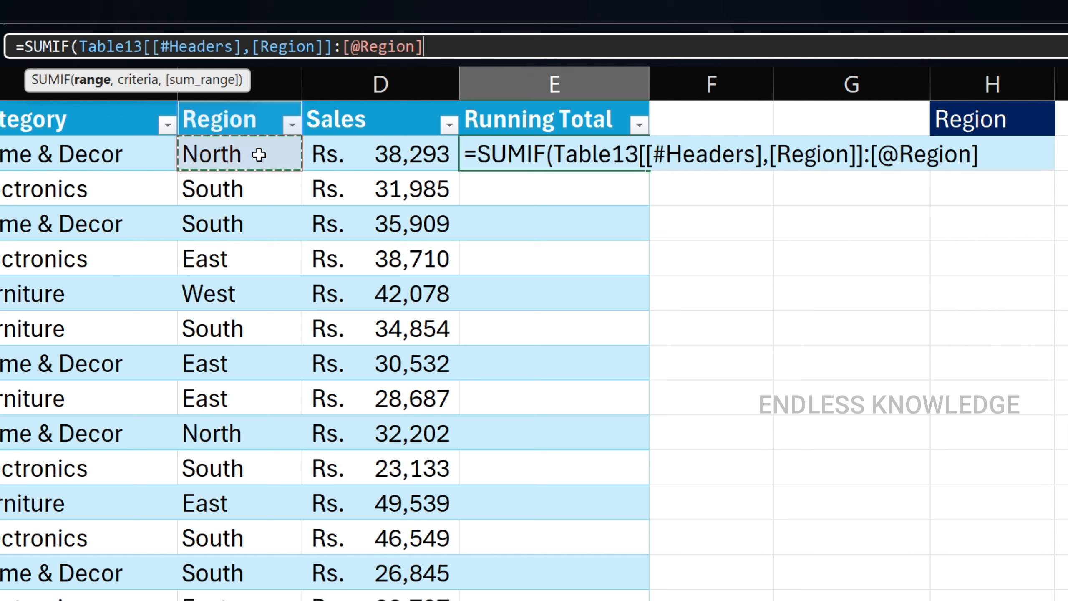
{"action": "left_click", "coordinate": [440, 49]}
{"action": "type", "text": ","}
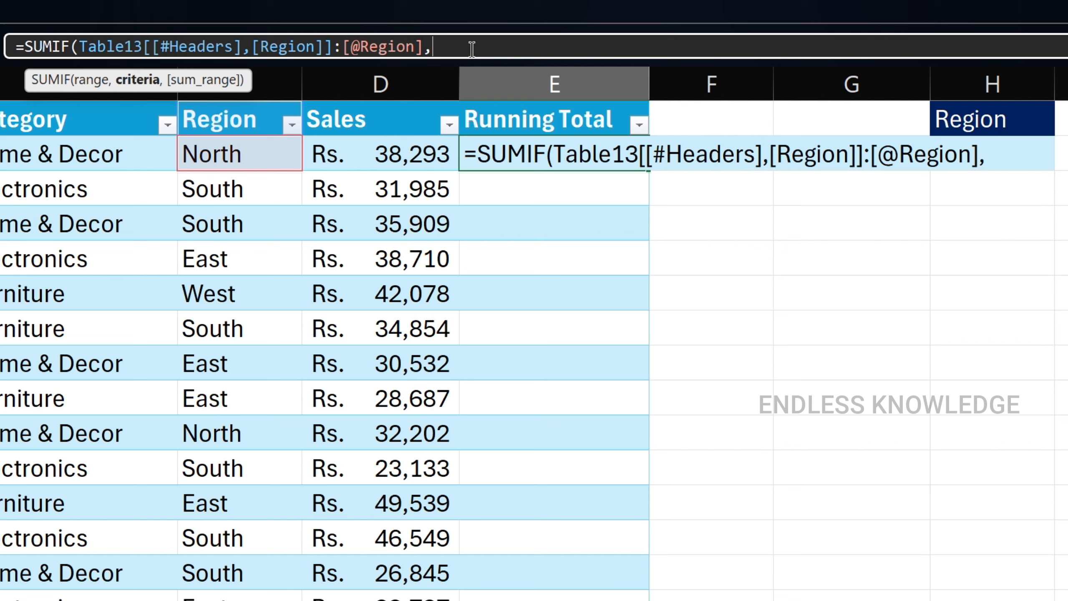
- Use the absolute reference $H$2 as the SUMIF criteria and continue to the sum range argument
{"action": "type", "text": "h2"}
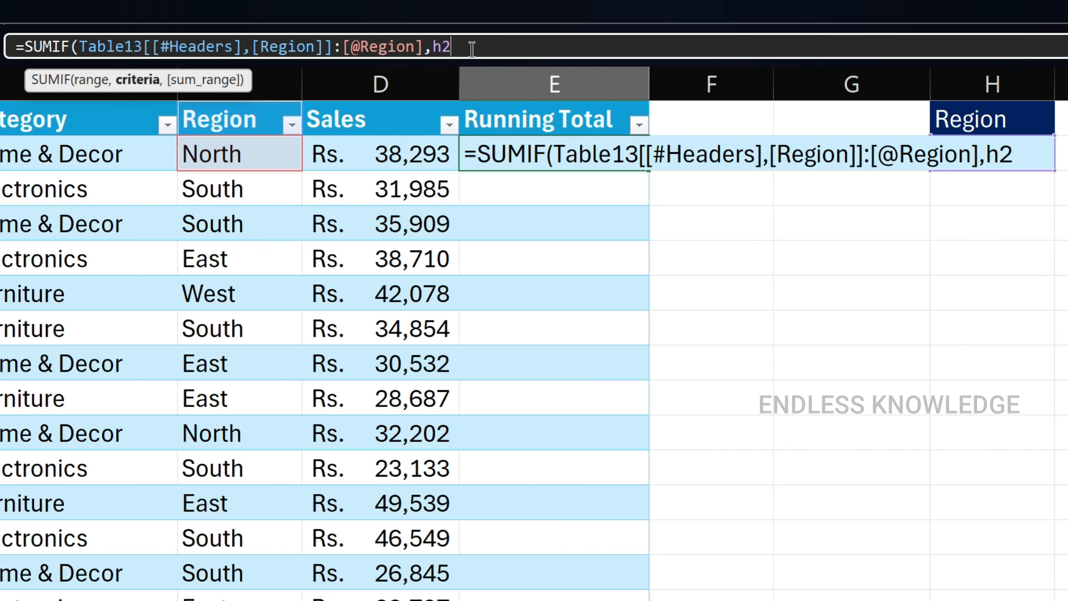
{"action": "key", "text": "F4"}
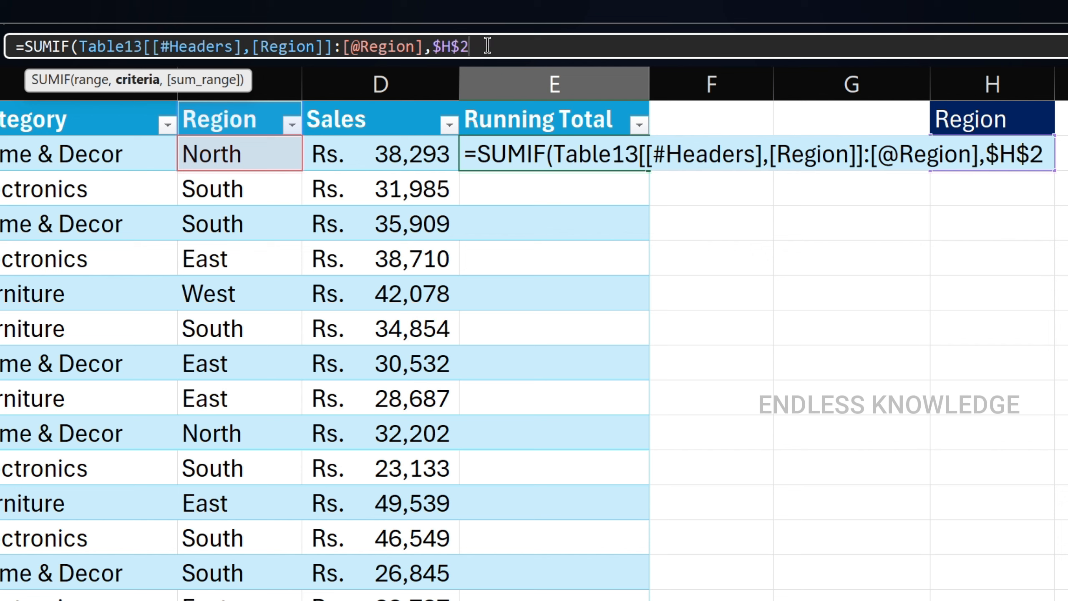
{"action": "type", "text": ","}
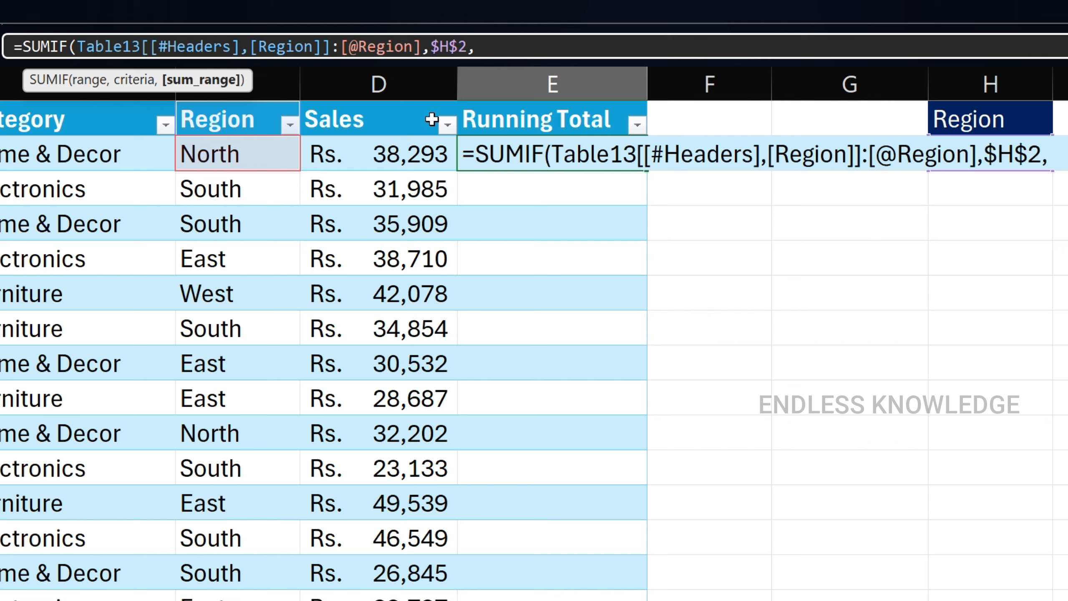
{"action": "left_click", "coordinate": [403, 123]}
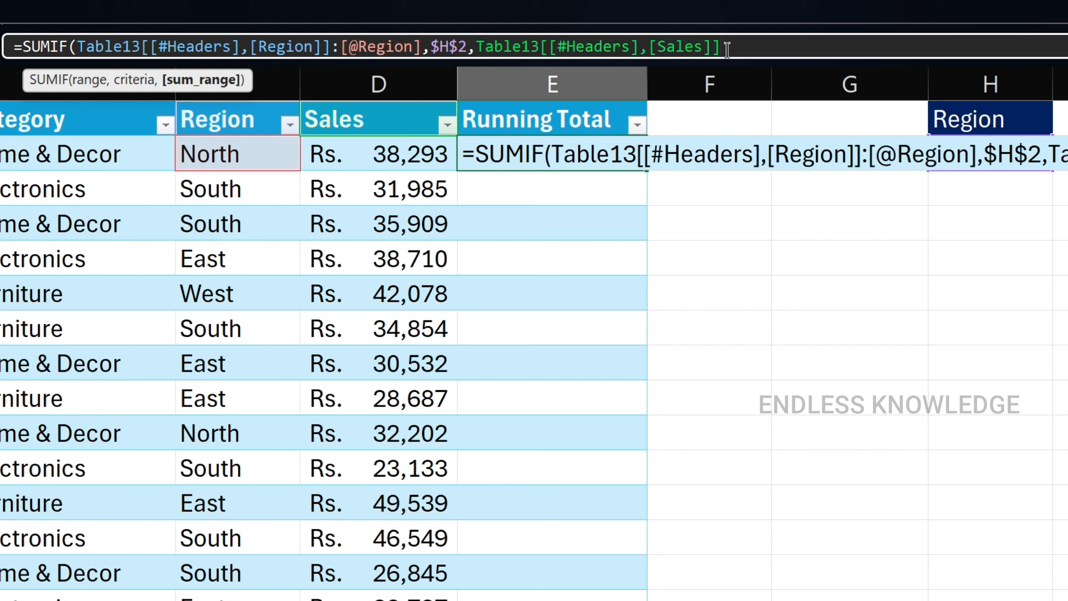
{"action": "type", "text": ":"}
{"action": "left_click", "coordinate": [407, 151]}
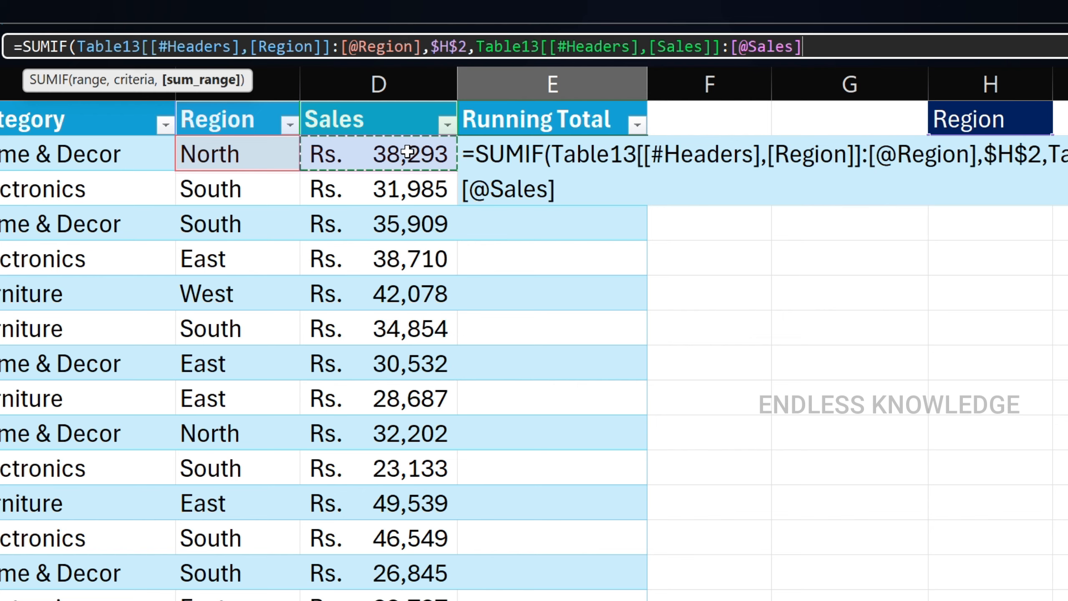
{"action": "type", "text": ")"}
{"action": "key", "text": "Return"}
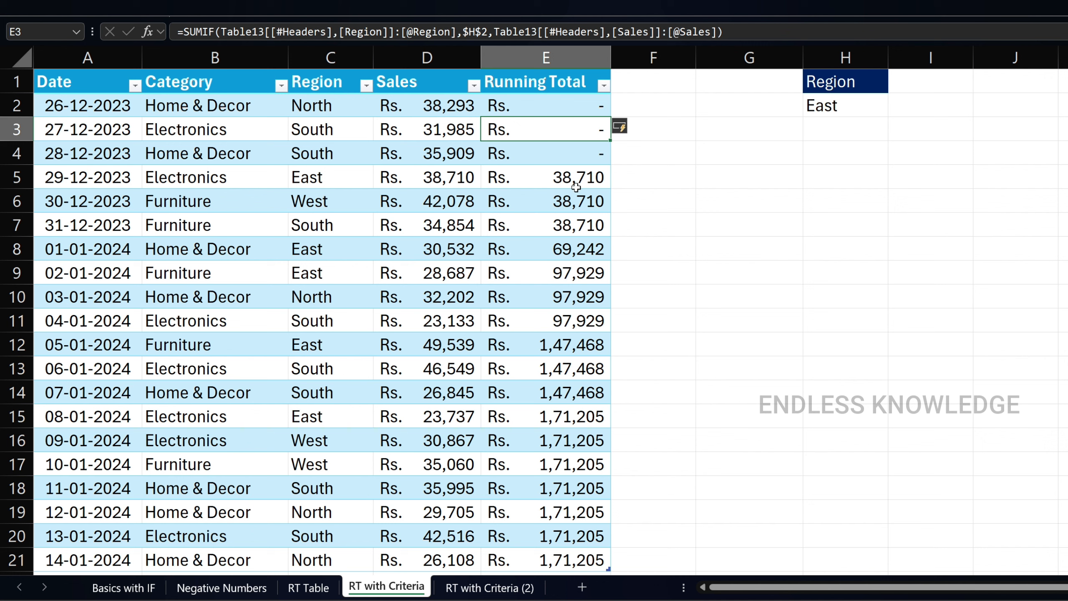
- Check the running totals in column E and filter the table's Region column to show only East
{"action": "left_click_drag", "start_coordinate": [578, 175], "coordinate": [573, 225]}
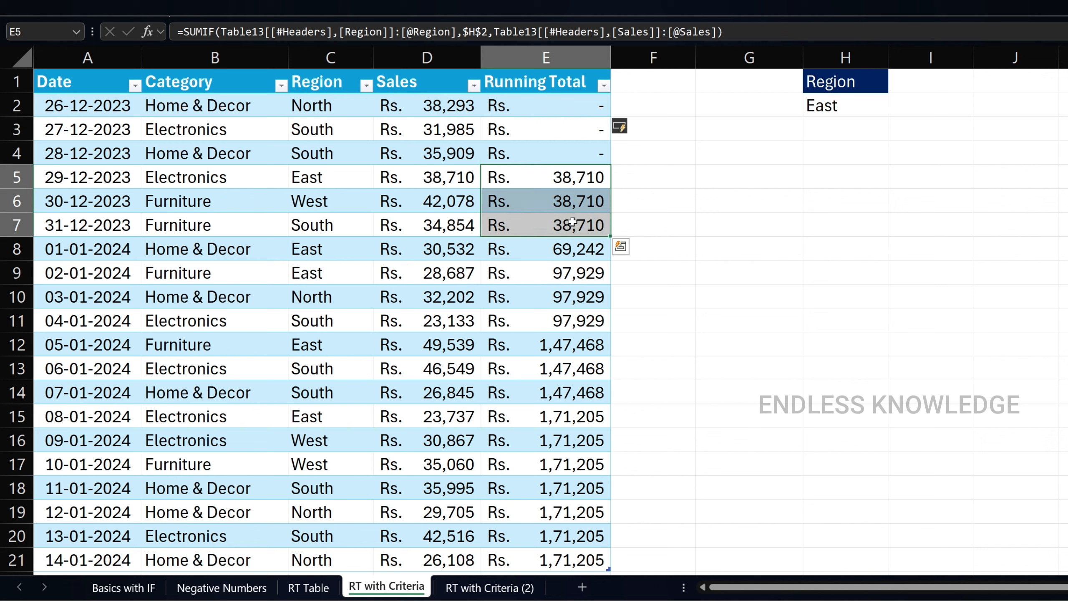
{"action": "left_click", "coordinate": [545, 249]}
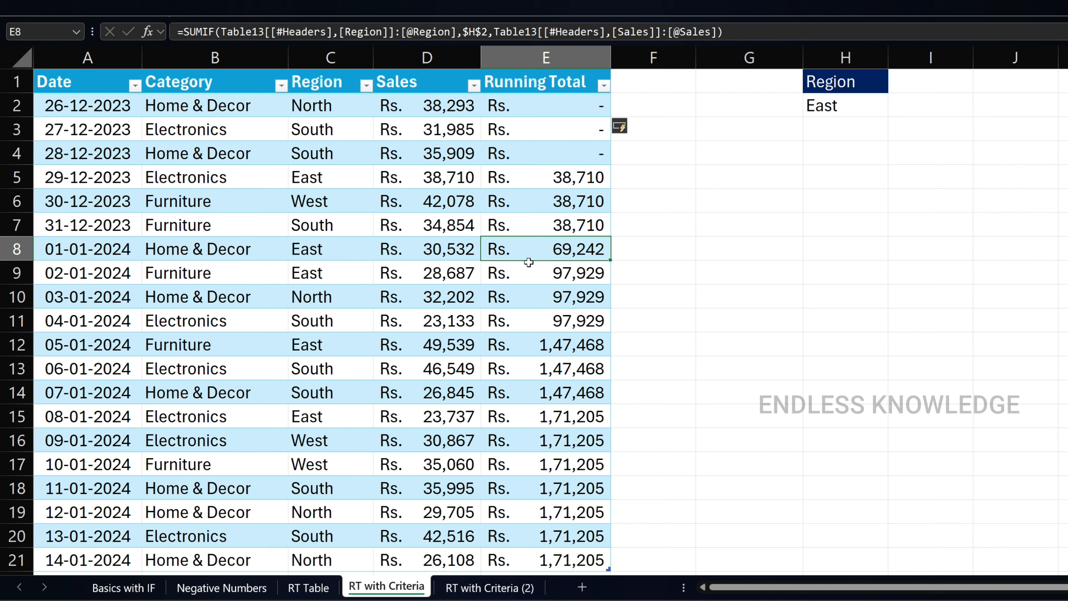
{"action": "left_click", "coordinate": [366, 86]}
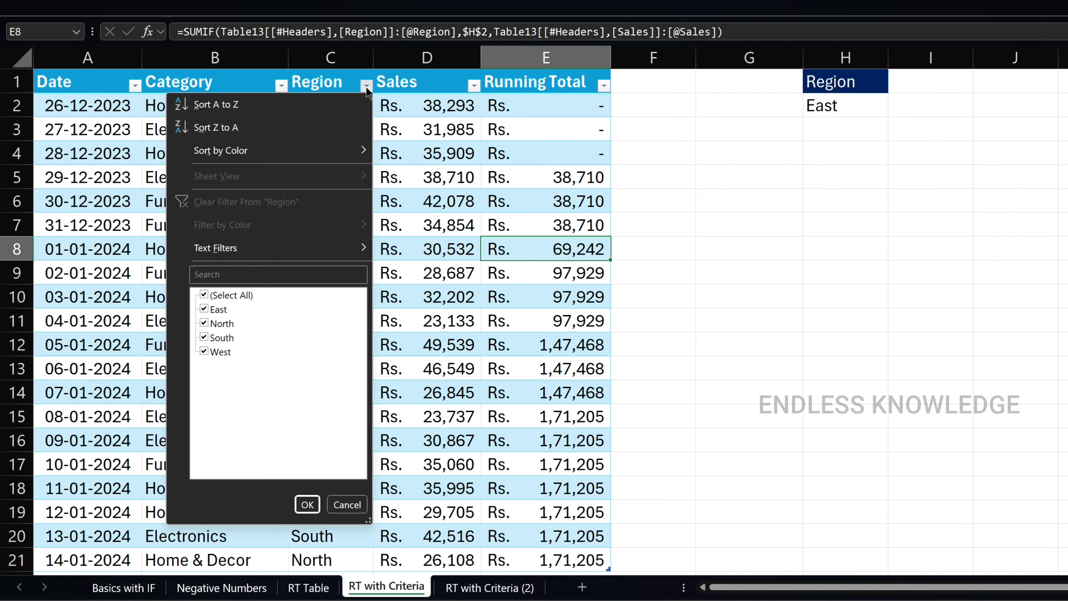
{"action": "left_click", "coordinate": [204, 295]}
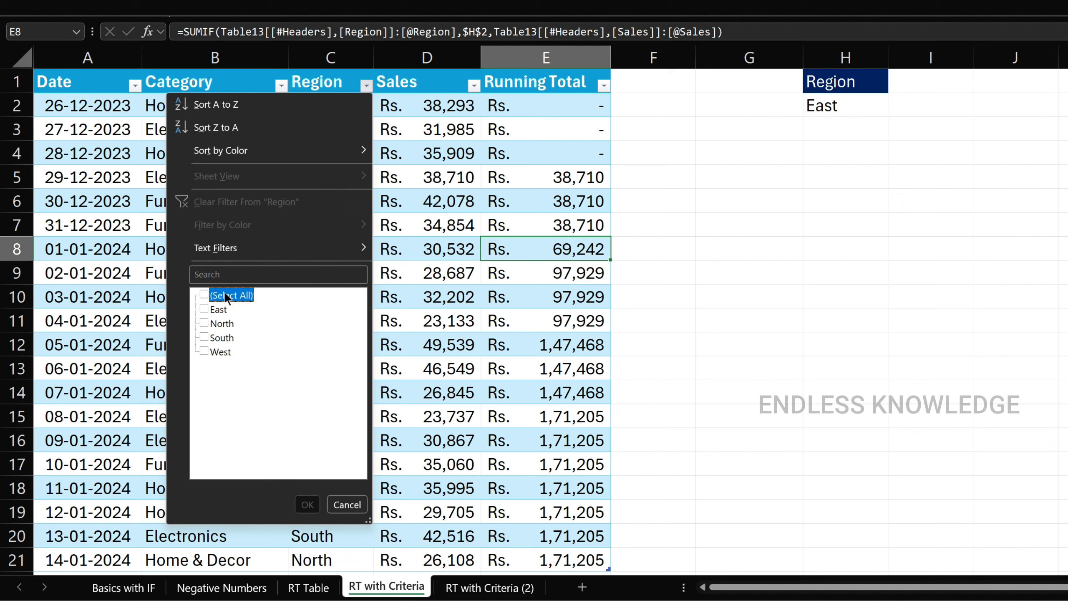
{"action": "left_click", "coordinate": [204, 308]}
{"action": "left_click", "coordinate": [307, 504]}
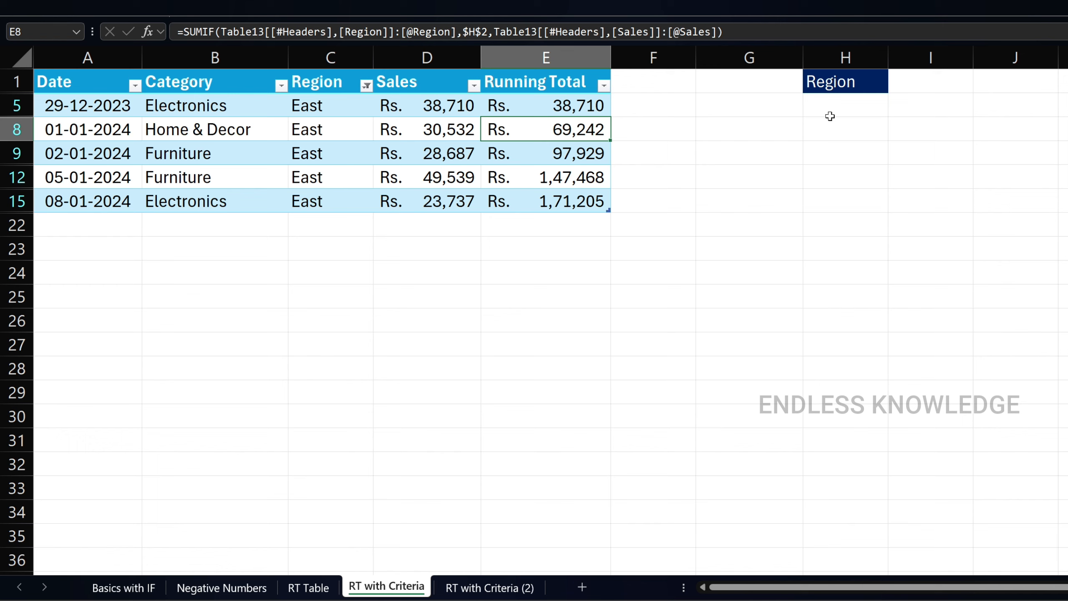
- Clear the Region filter and move the region criterion cell from H2 to I1, checking the reference in E2's formula
{"action": "left_click", "coordinate": [367, 86]}
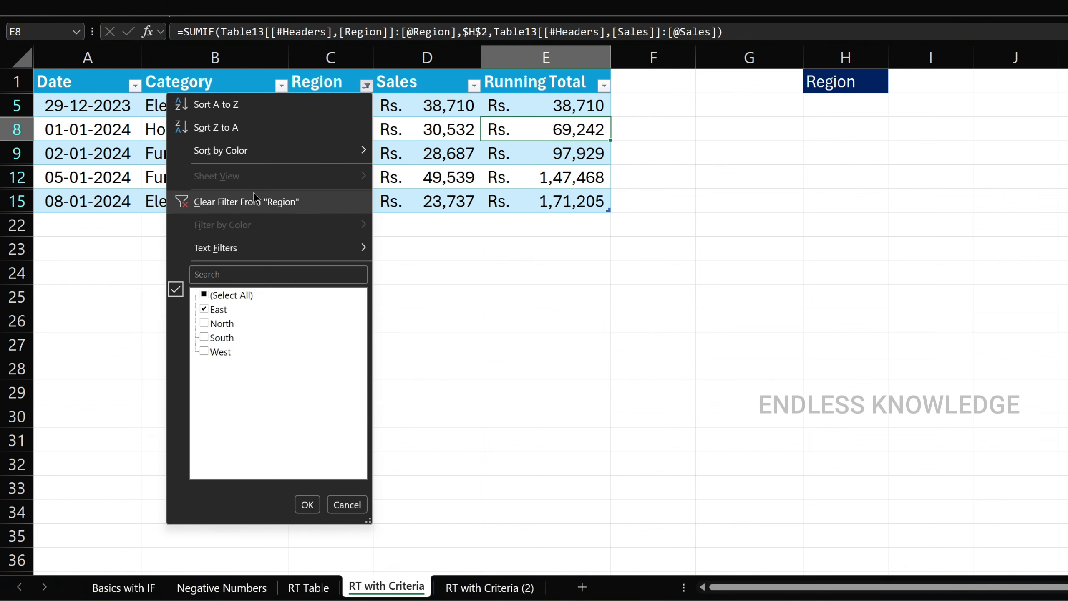
{"action": "left_click", "coordinate": [242, 203]}
{"action": "left_click", "coordinate": [845, 110]}
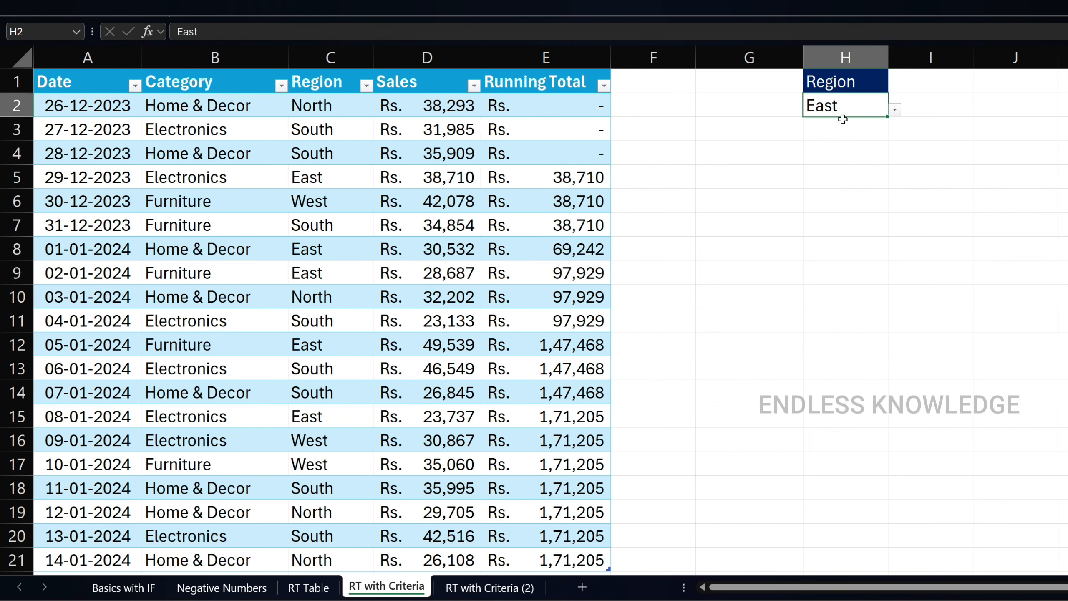
{"action": "left_click_drag", "start_coordinate": [844, 117], "coordinate": [918, 88]}
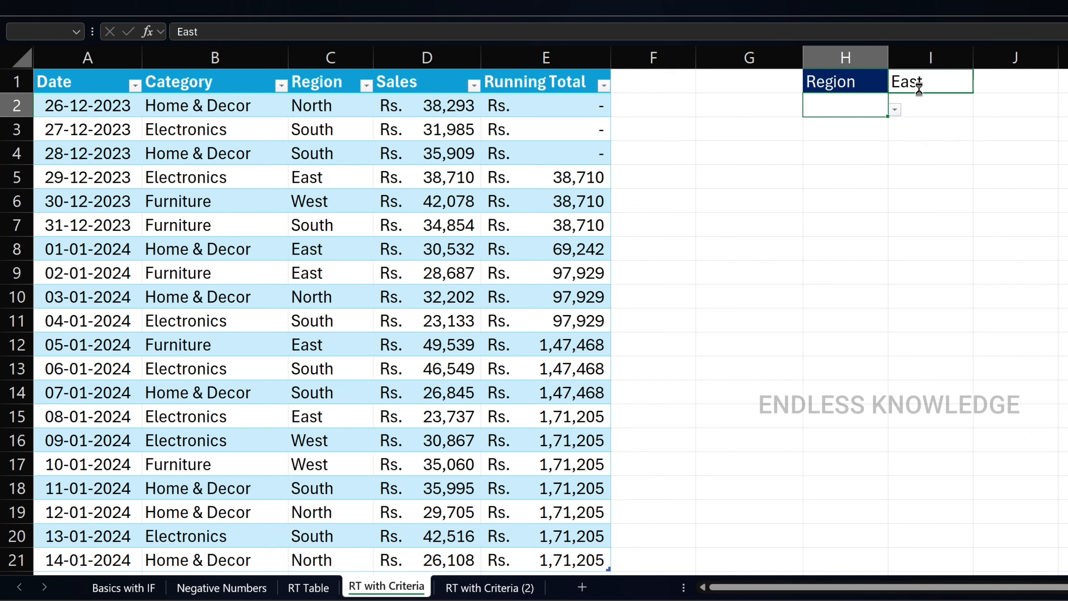
{"action": "left_click", "coordinate": [542, 101]}
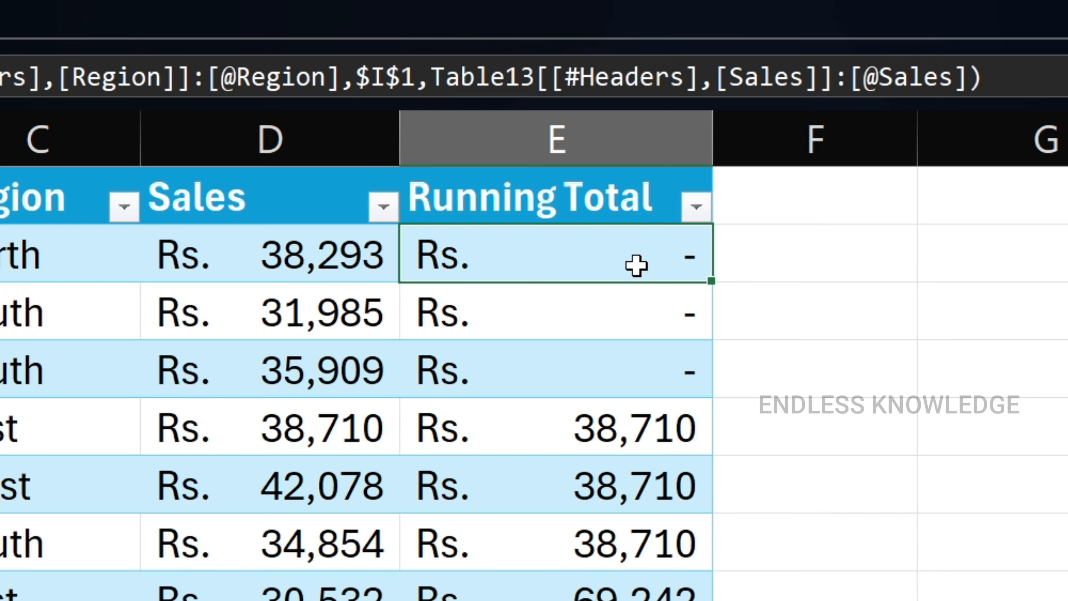
- Set the region criterion in I1 to West and filter the table's Region column to show only West
{"action": "left_click", "coordinate": [930, 82]}
{"action": "left_click", "coordinate": [977, 86]}
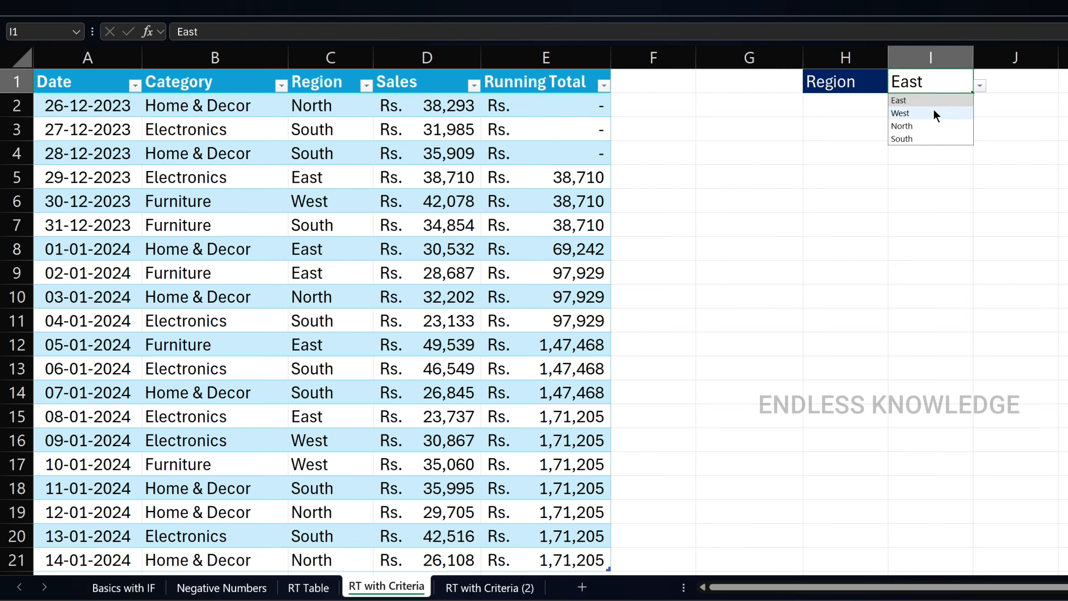
{"action": "left_click", "coordinate": [932, 112]}
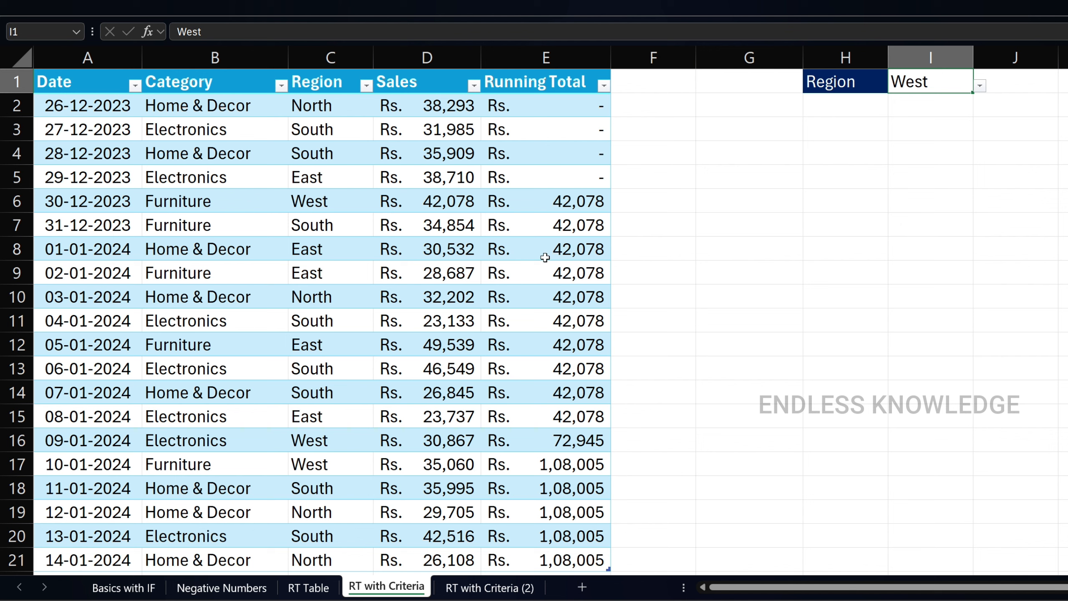
{"action": "left_click", "coordinate": [366, 85]}
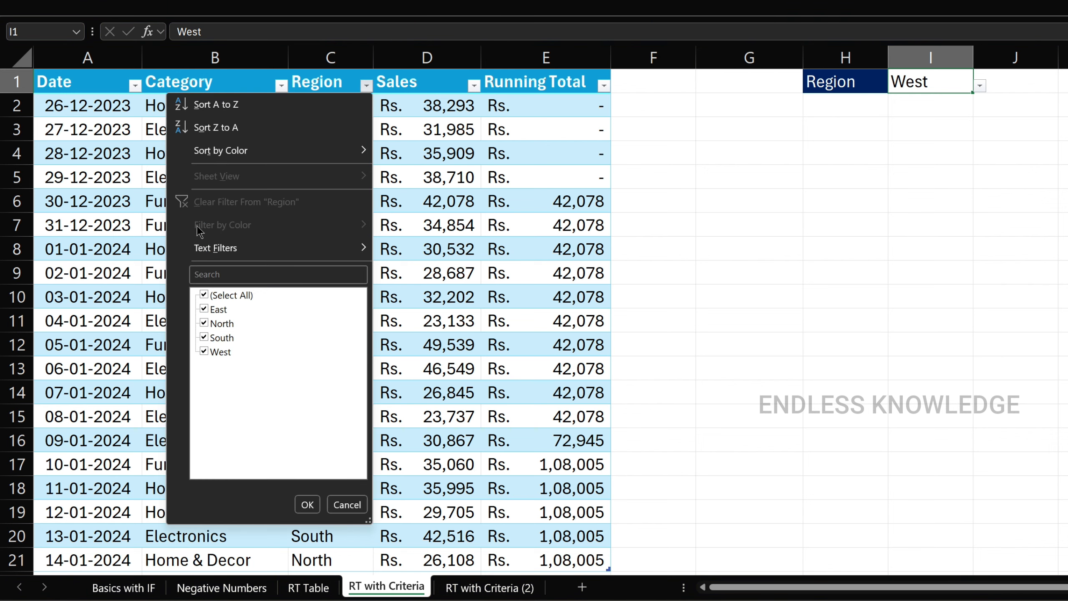
{"action": "left_click", "coordinate": [204, 295]}
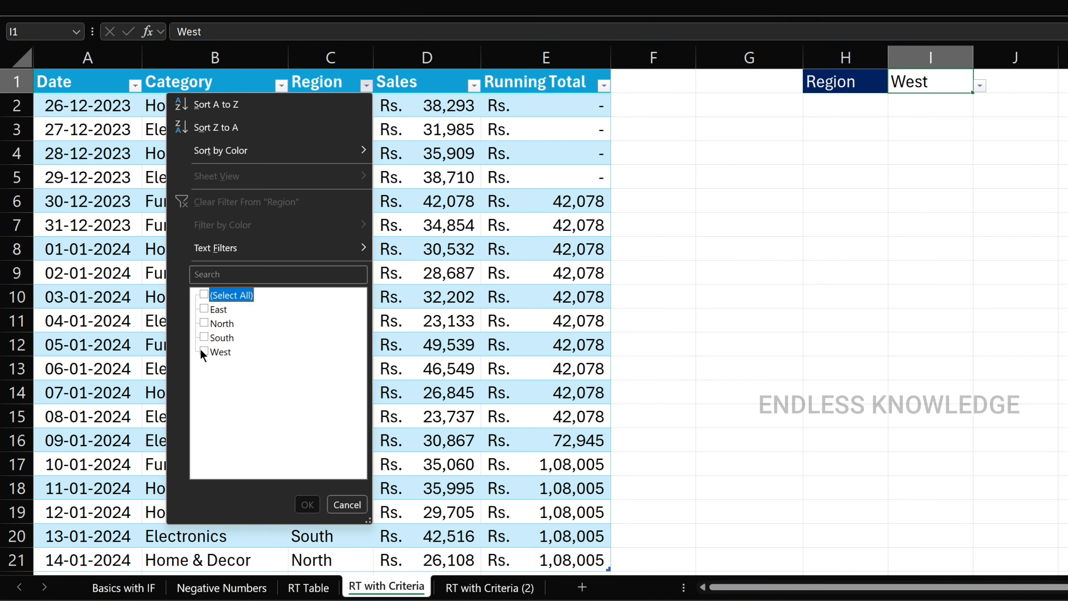
{"action": "left_click", "coordinate": [204, 352]}
{"action": "left_click", "coordinate": [307, 505]}
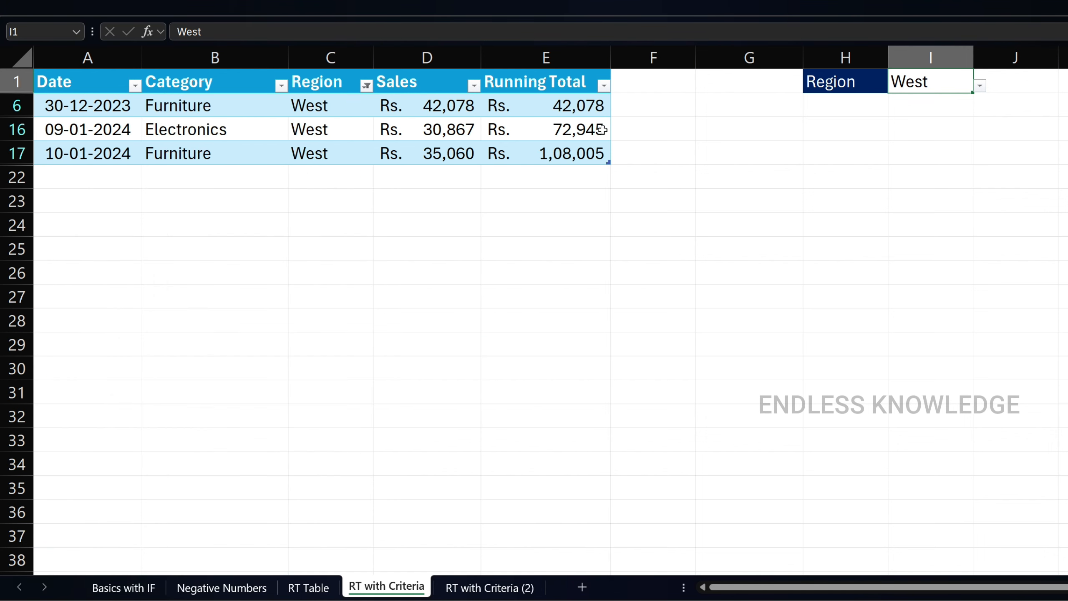
- Set the region criterion in I1 to North and filter the table's Region column to show only North
{"action": "left_click", "coordinate": [981, 85]}
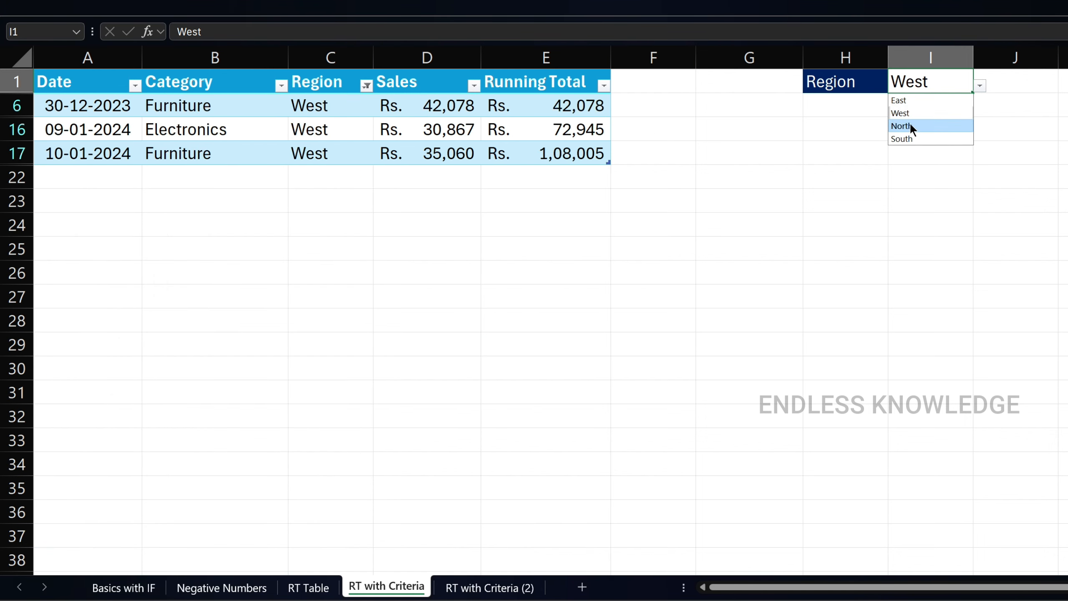
{"action": "left_click", "coordinate": [903, 126]}
{"action": "left_click", "coordinate": [366, 85]}
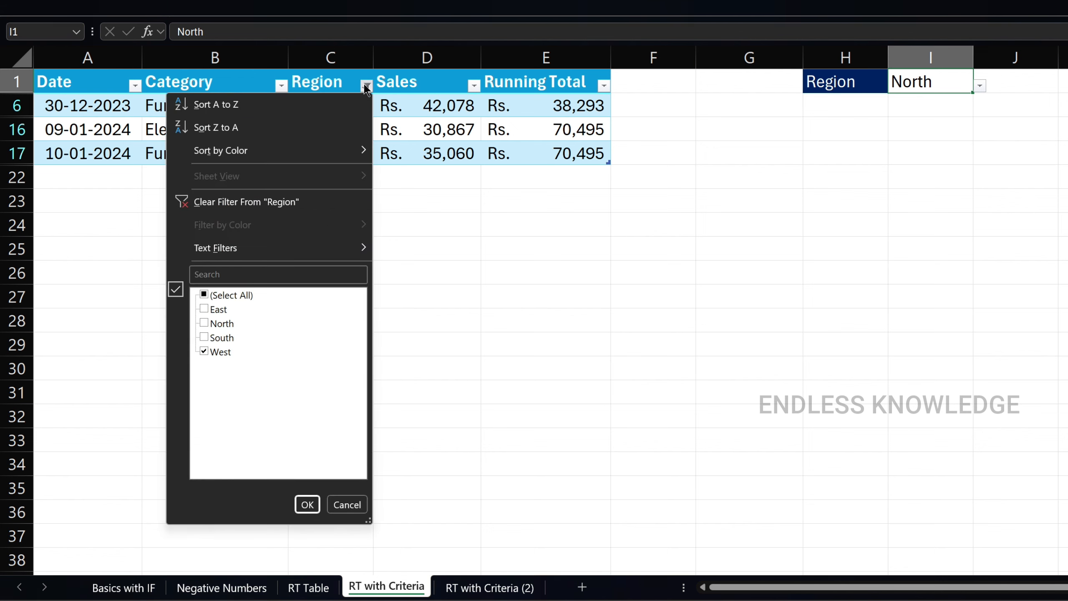
{"action": "left_click", "coordinate": [209, 324]}
{"action": "left_click", "coordinate": [307, 504]}
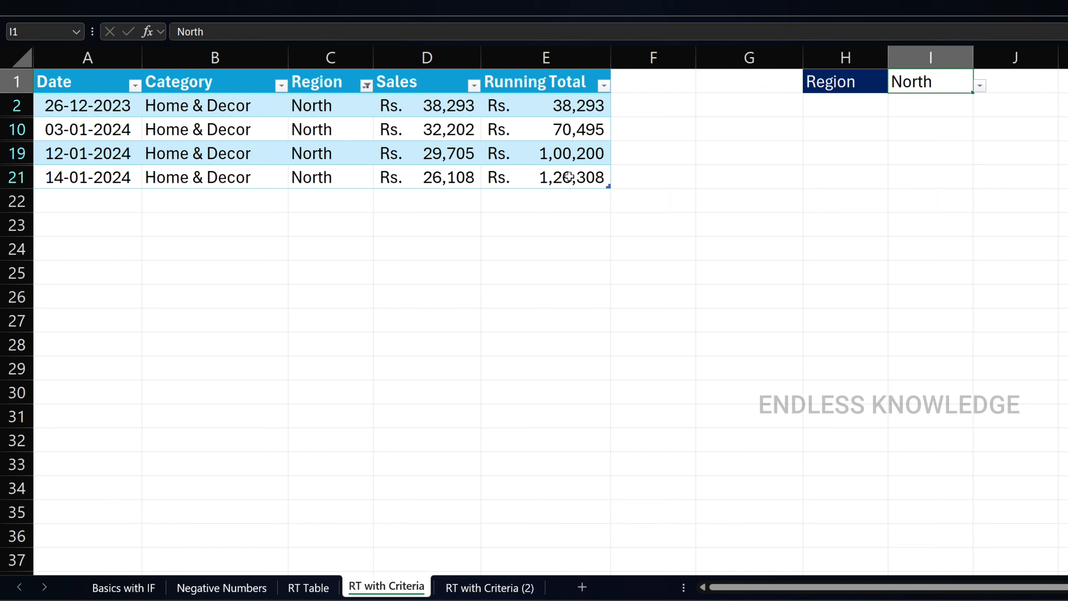
- Enter the check formula =D2+D10 in F23 and compare it with the running total in E10
{"action": "left_click", "coordinate": [628, 239]}
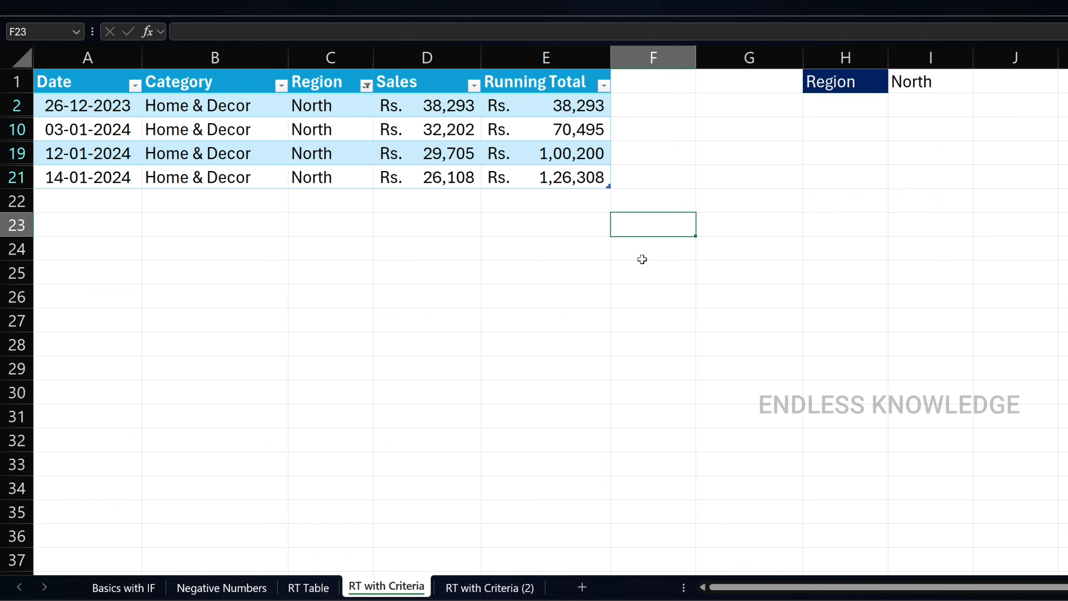
{"action": "type", "text": "="}
{"action": "left_click", "coordinate": [466, 100]}
{"action": "type", "text": "+"}
{"action": "left_click", "coordinate": [457, 133]}
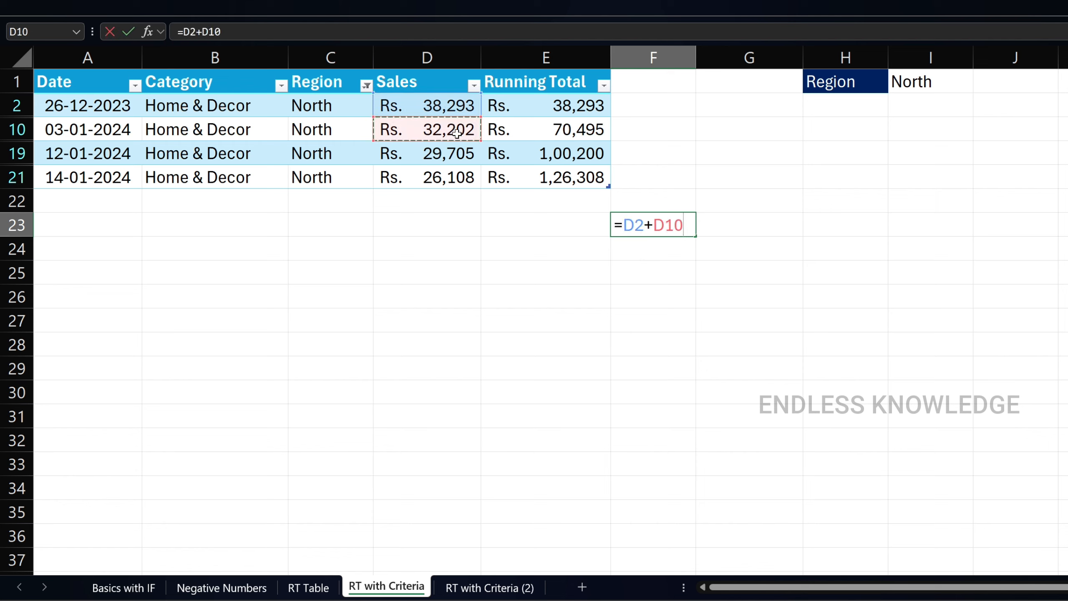
{"action": "key", "text": "Return"}
{"action": "left_click", "coordinate": [543, 131]}
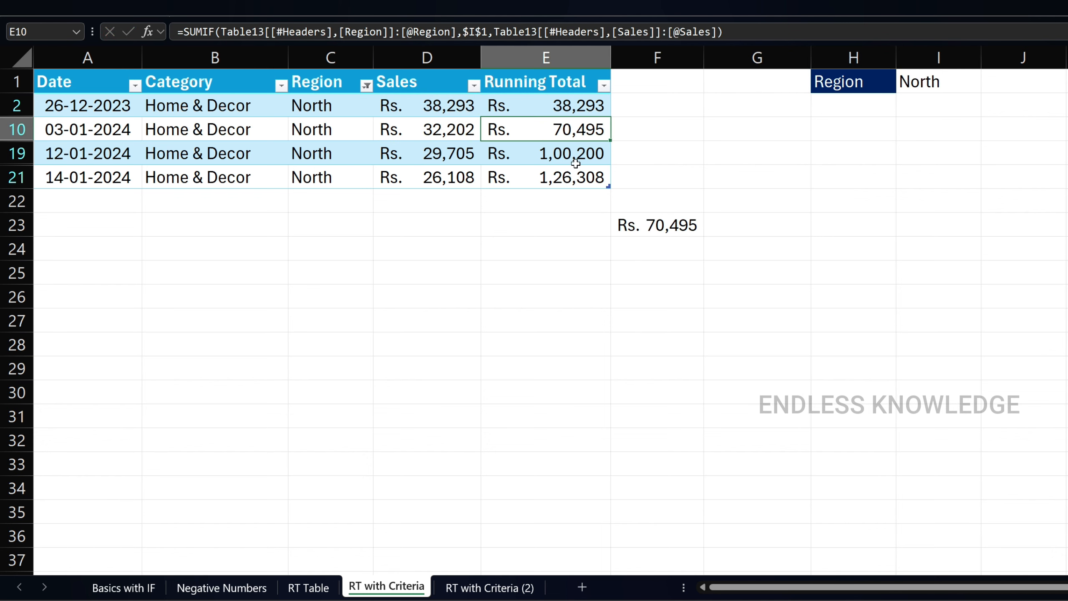
- Extend the check formula in F23 to =D2+D10+D19
{"action": "double_click", "coordinate": [652, 225]}
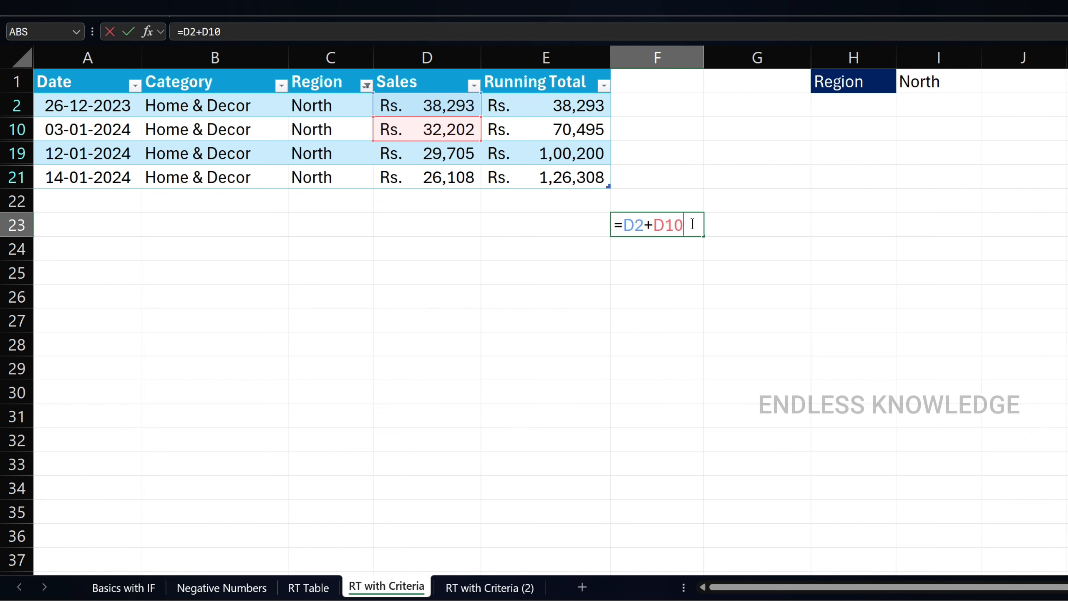
{"action": "left_click", "coordinate": [445, 156]}
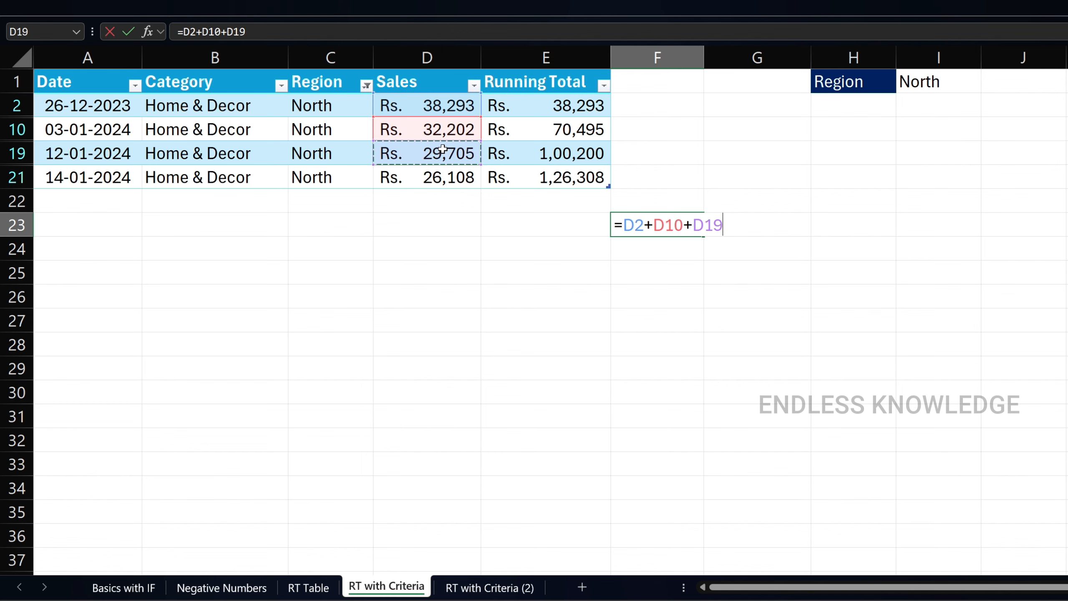
{"action": "key", "text": "Return"}
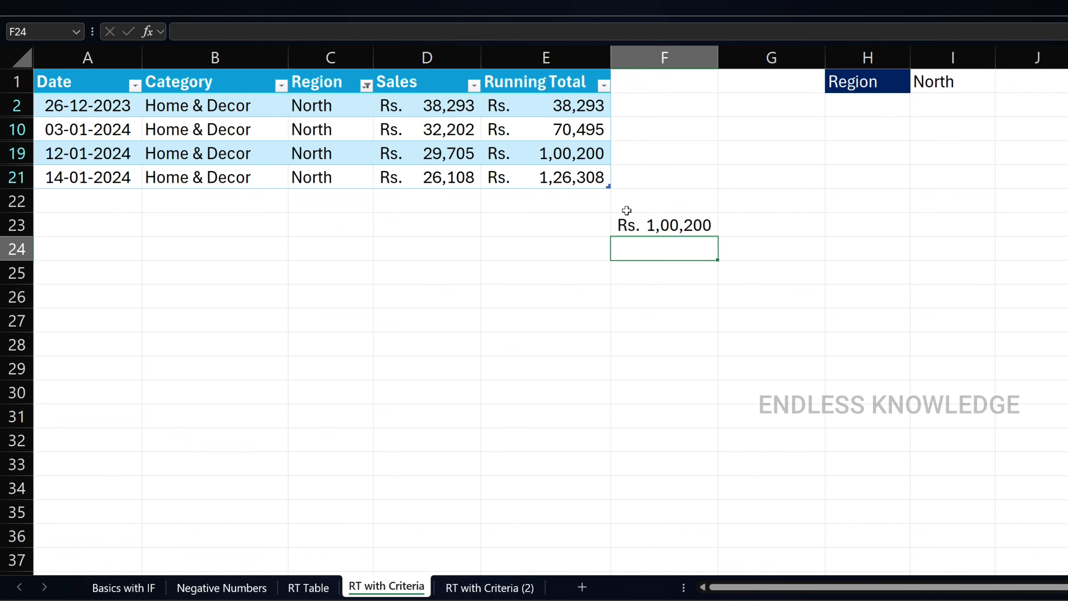
- Extend the check formula in F23 to =D2+D10+D19+D21, compare it with the last running total and clear the cell
{"action": "left_click", "coordinate": [684, 227]}
{"action": "double_click", "coordinate": [724, 229]}
{"action": "type", "text": "+"}
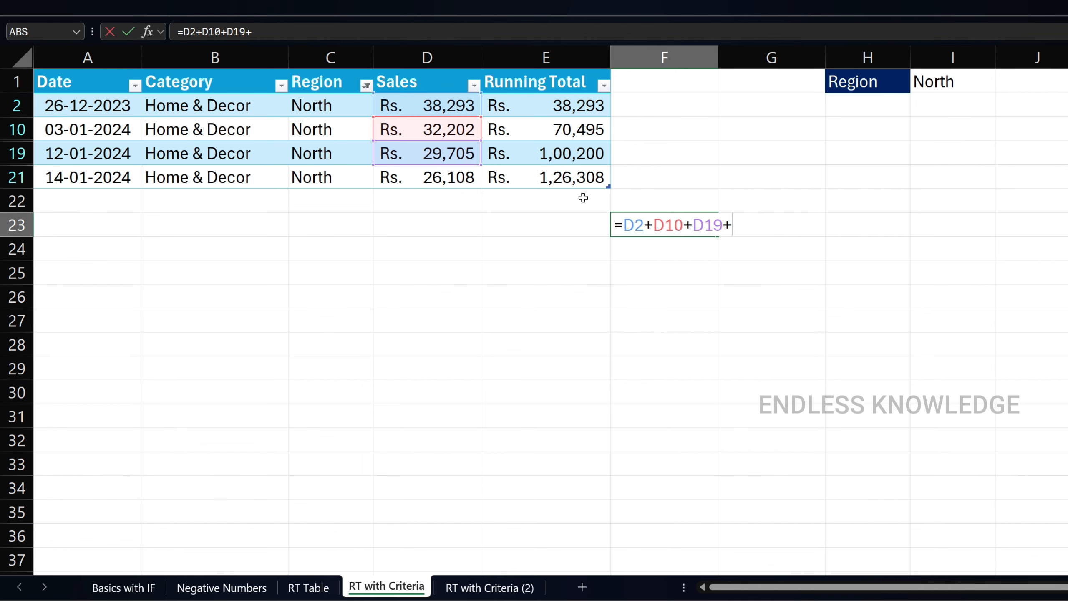
{"action": "left_click", "coordinate": [455, 177]}
{"action": "key", "text": "Return"}
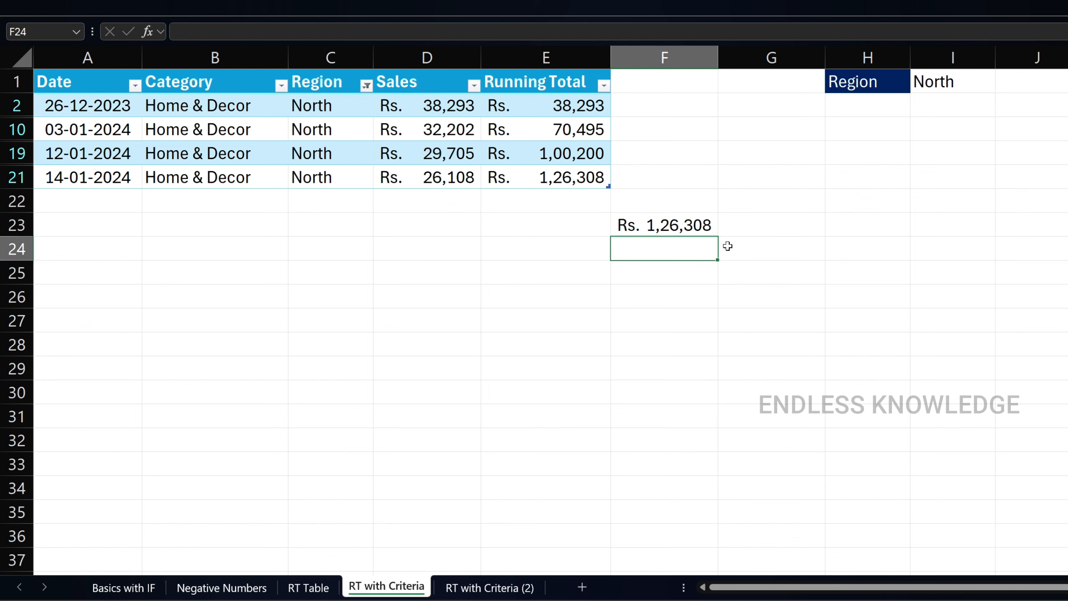
{"action": "left_click", "coordinate": [696, 224]}
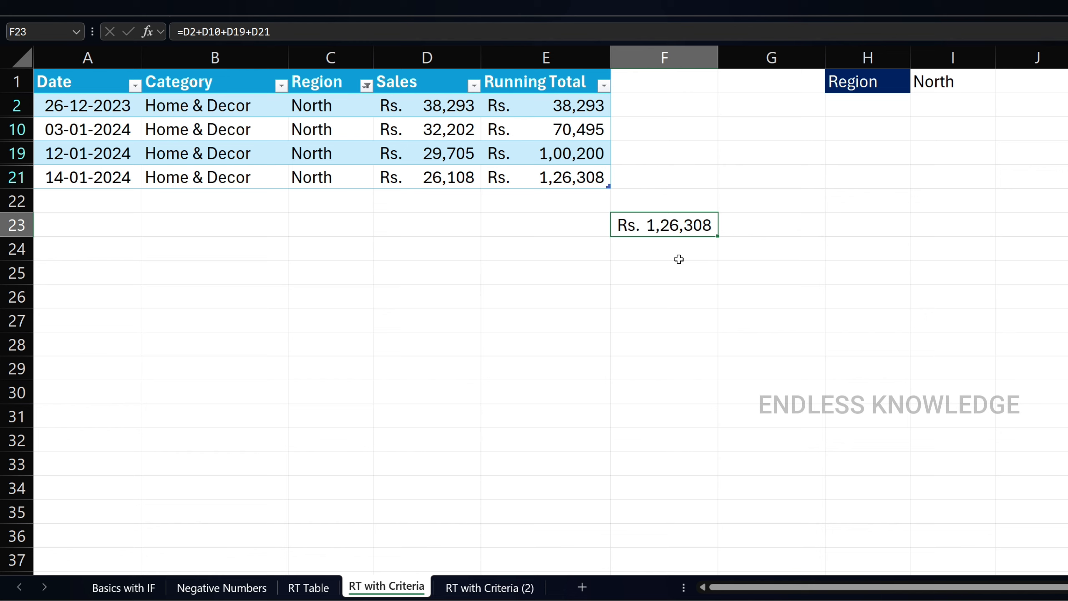
{"action": "key", "text": "Delete"}
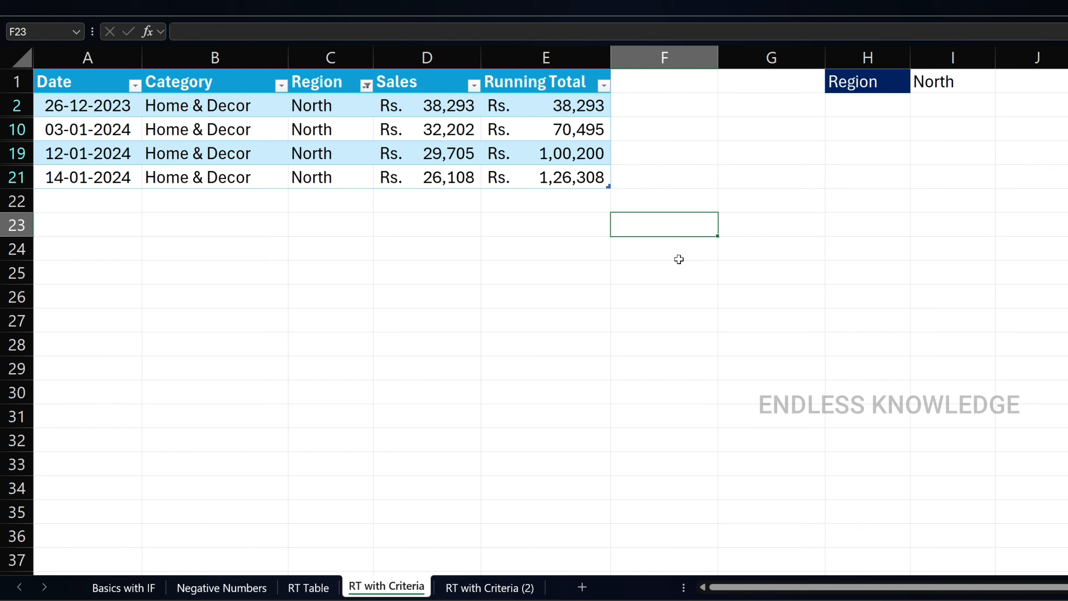